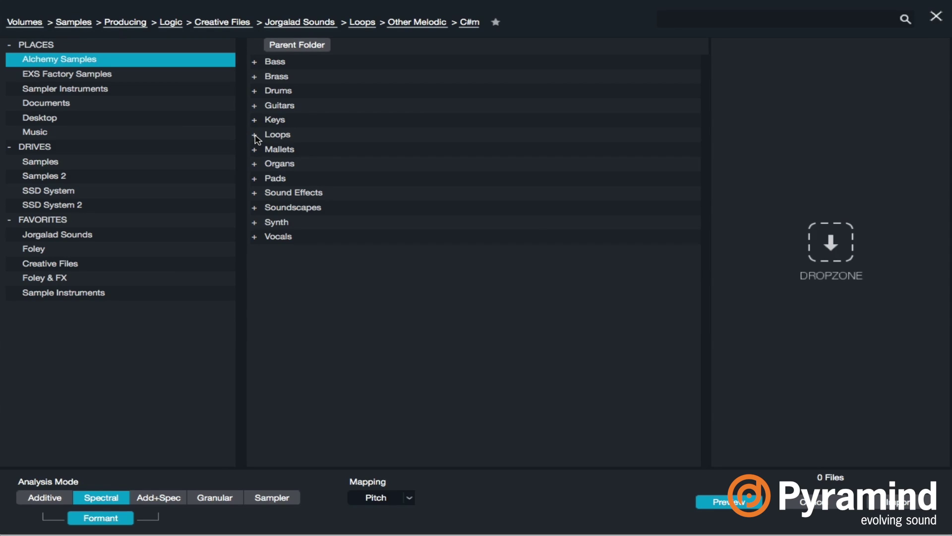
Step: Open the Melodic Loops folder inside the Alchemy Samples Loops folder and audition its three WAV loops
click(257, 139)
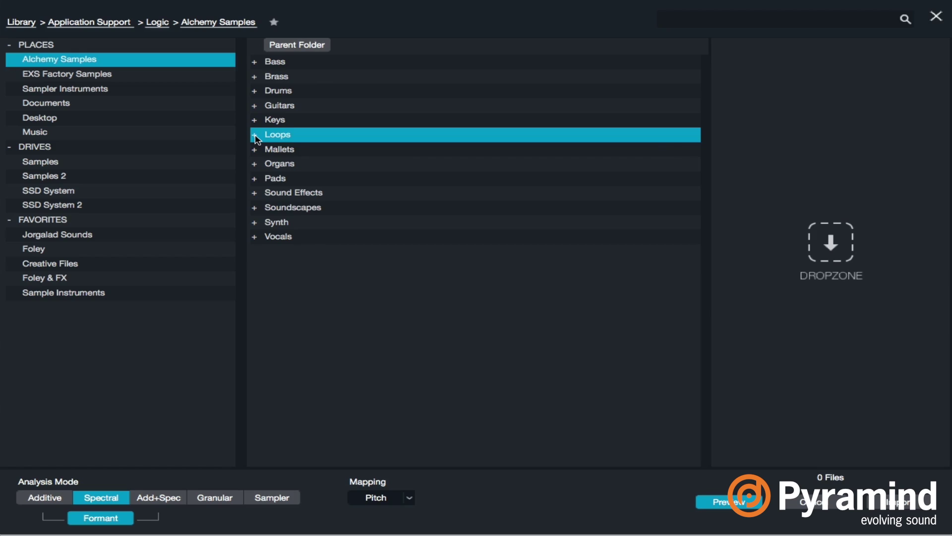
double_click(257, 139)
double_click(292, 77)
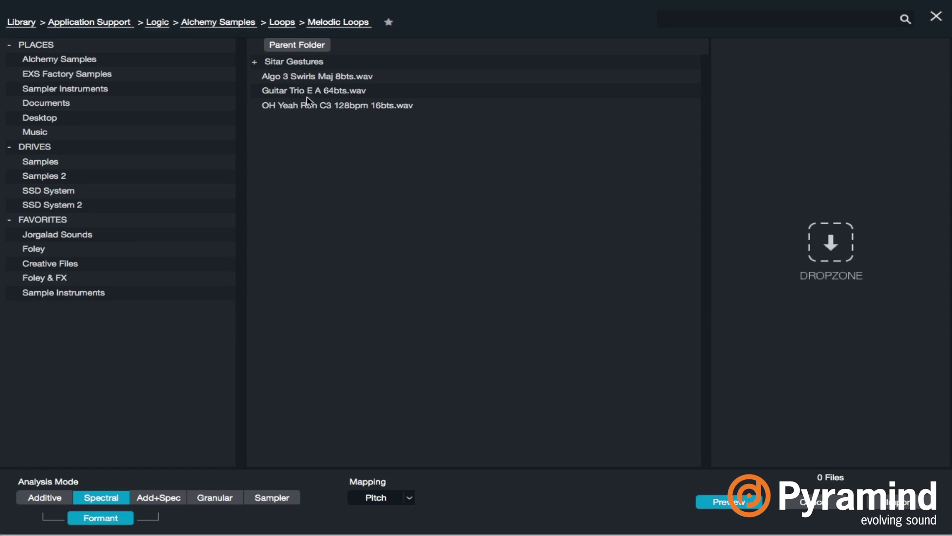
click(315, 76)
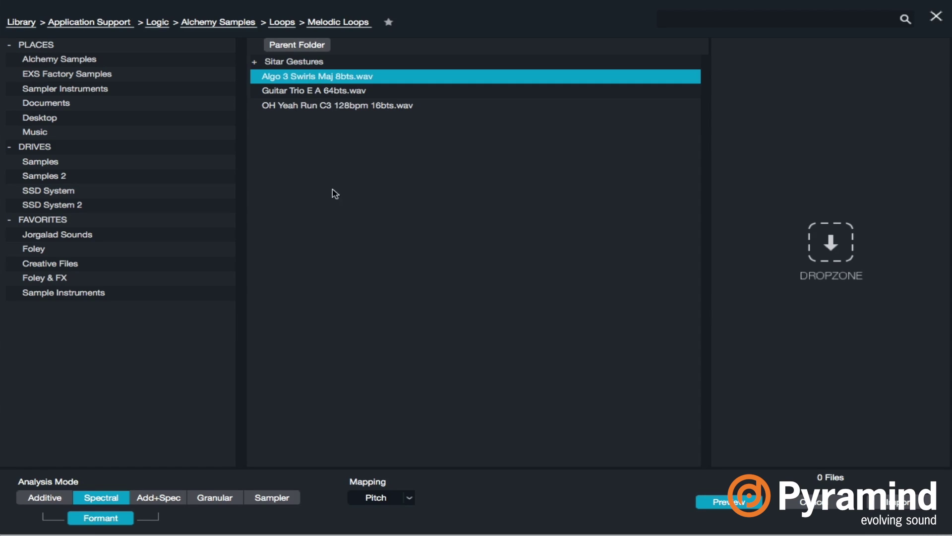
click(369, 106)
click(368, 93)
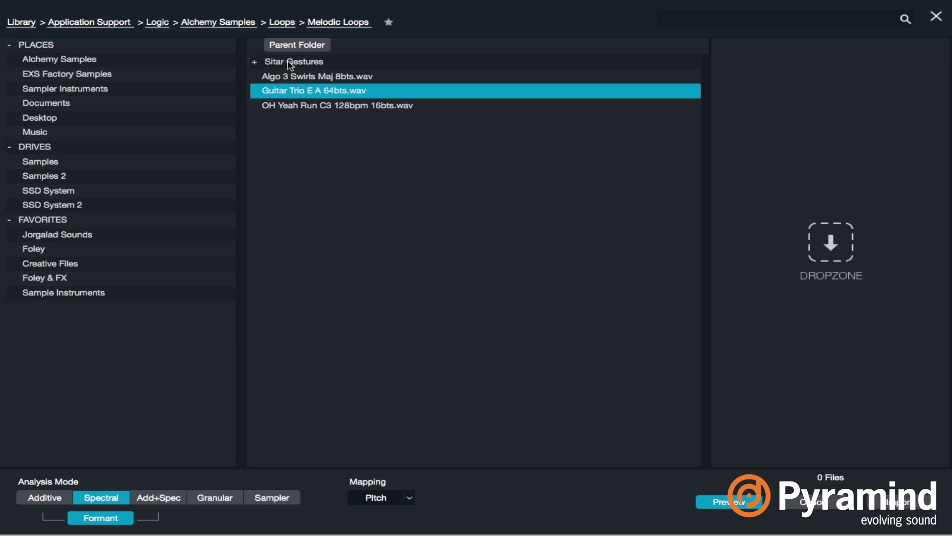
Step: Import Sitar Gestures F# 0048.wav from the Sitar Gestures folder using the Additive analysis mode
double_click(287, 62)
click(324, 65)
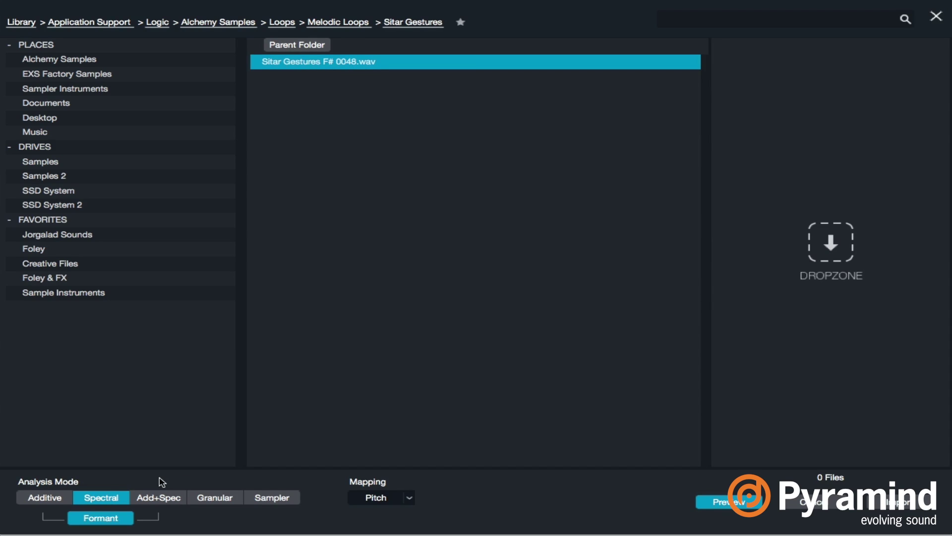
click(57, 500)
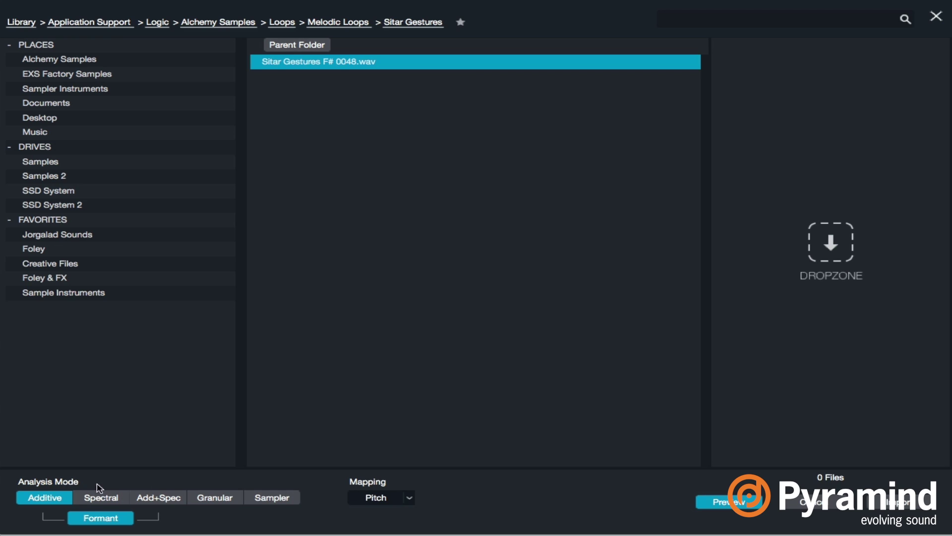
click(900, 503)
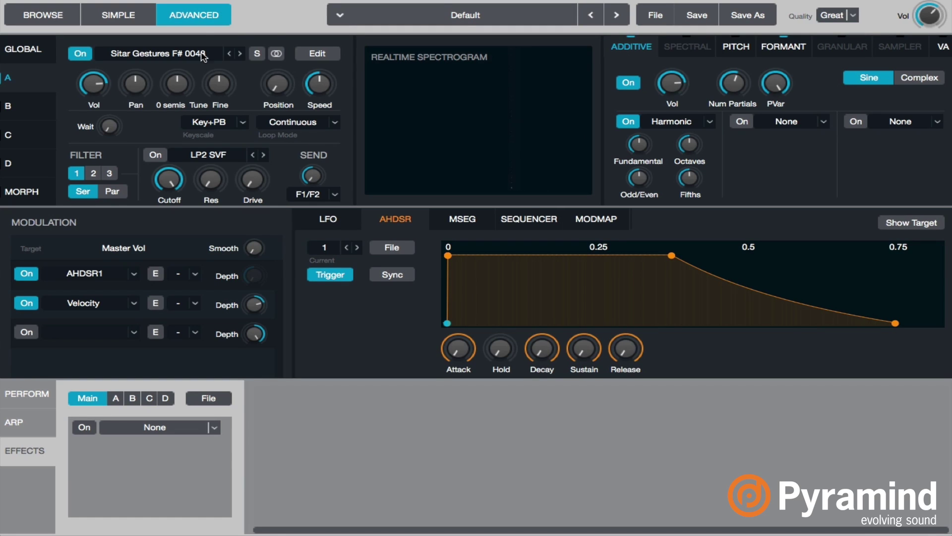
Step: Examine the partials' tune, pan, phase and volume data in source A's additive editor
mouse_move(234, 97)
click(318, 55)
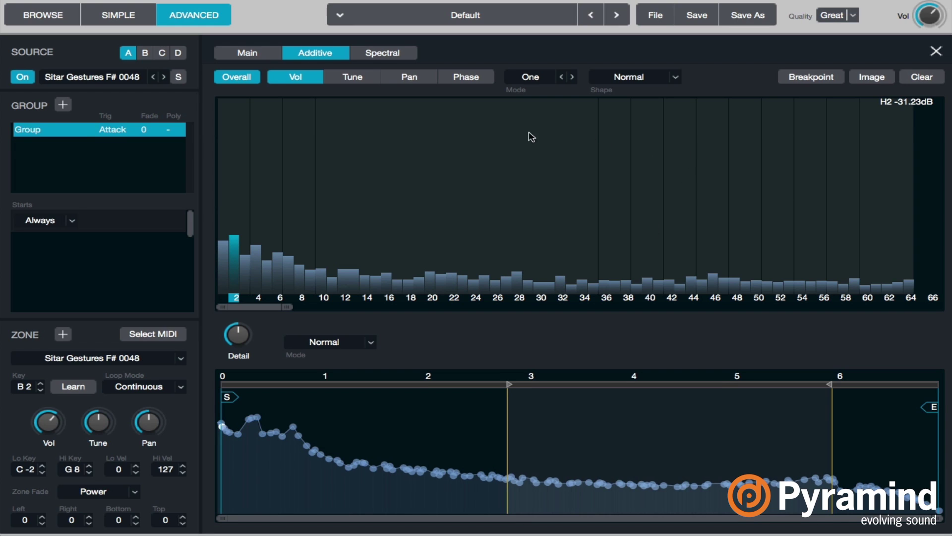
click(367, 79)
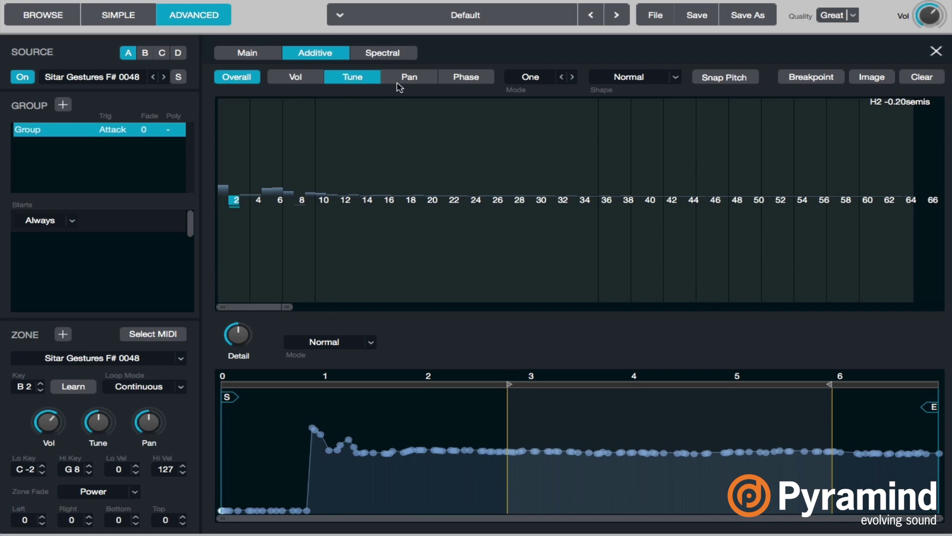
click(431, 79)
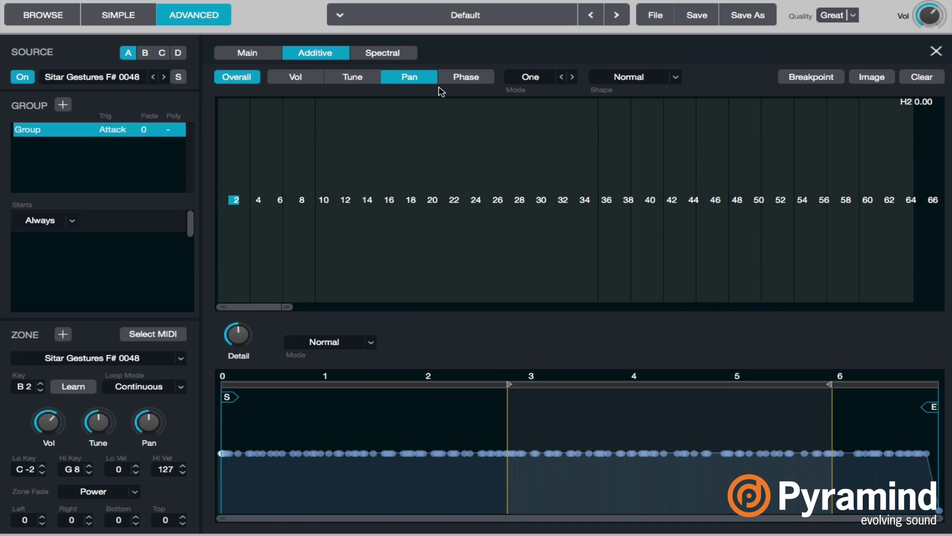
click(475, 79)
click(417, 79)
click(295, 79)
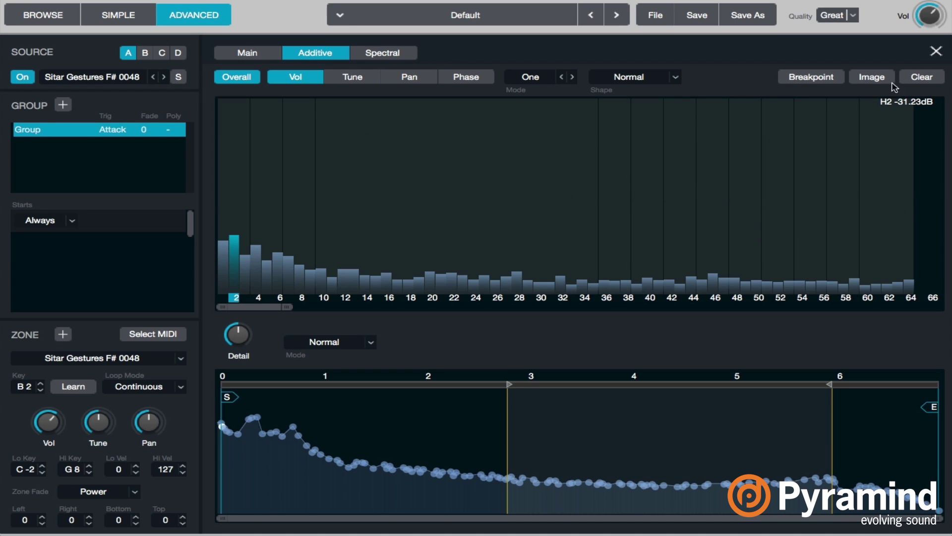
click(936, 51)
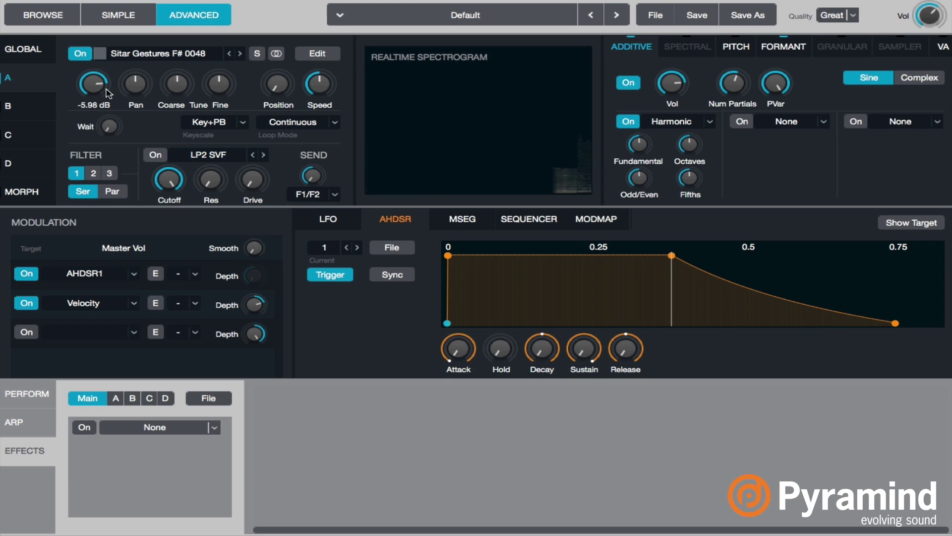
Step: Set source A's playback Speed to 0% and move its Position slightly forward into the waveform
click(175, 70)
mouse_move(175, 71)
mouse_down()
mouse_move(183, 90)
mouse_move(173, 67)
mouse_up()
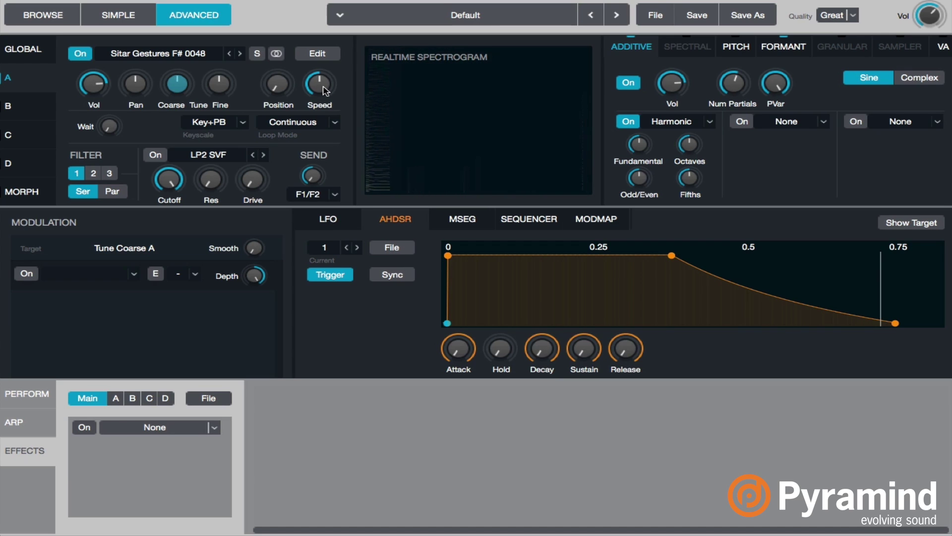
drag(323, 103, 329, 105)
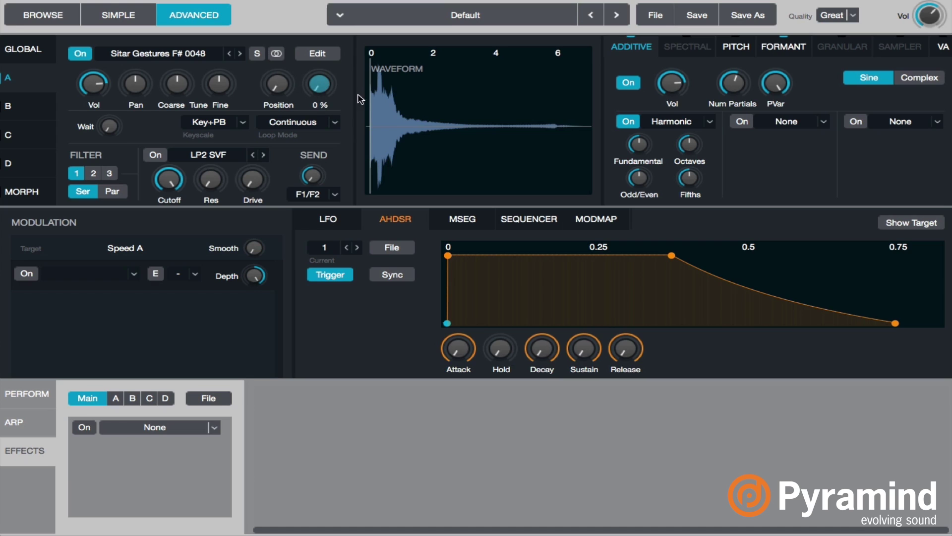
click(273, 79)
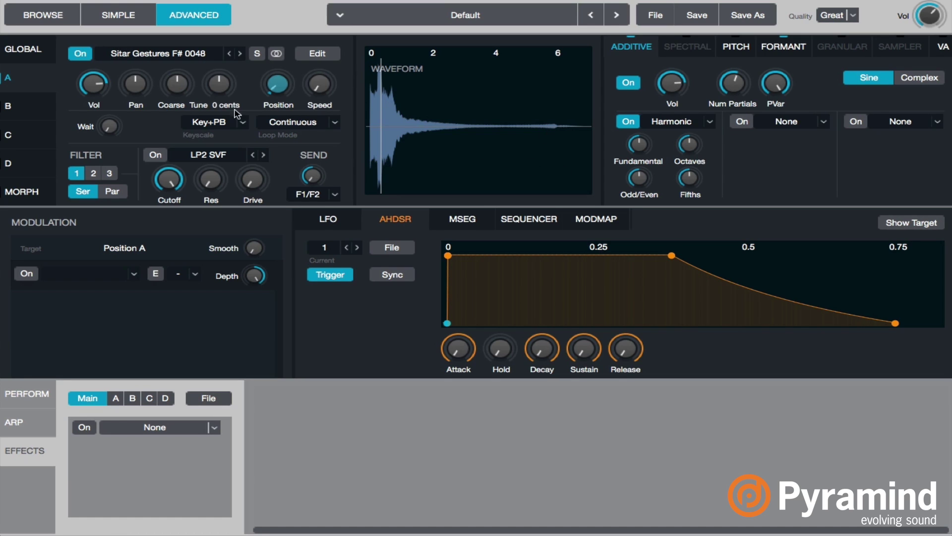
Step: Review the modulation sources that can be added to source A's Speed control, including the LFO options
mouse_move(277, 87)
mouse_move(323, 83)
right_click(319, 88)
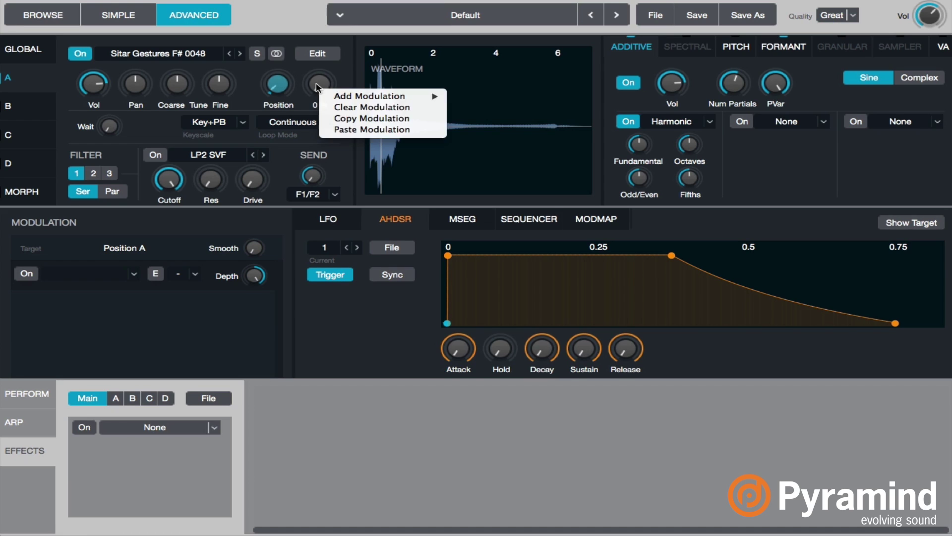
mouse_move(392, 96)
mouse_move(483, 93)
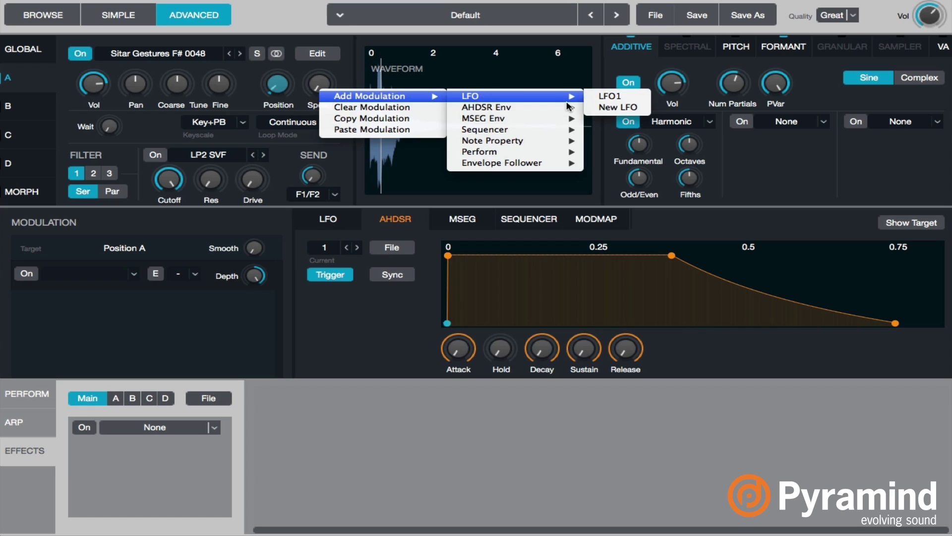
click(329, 79)
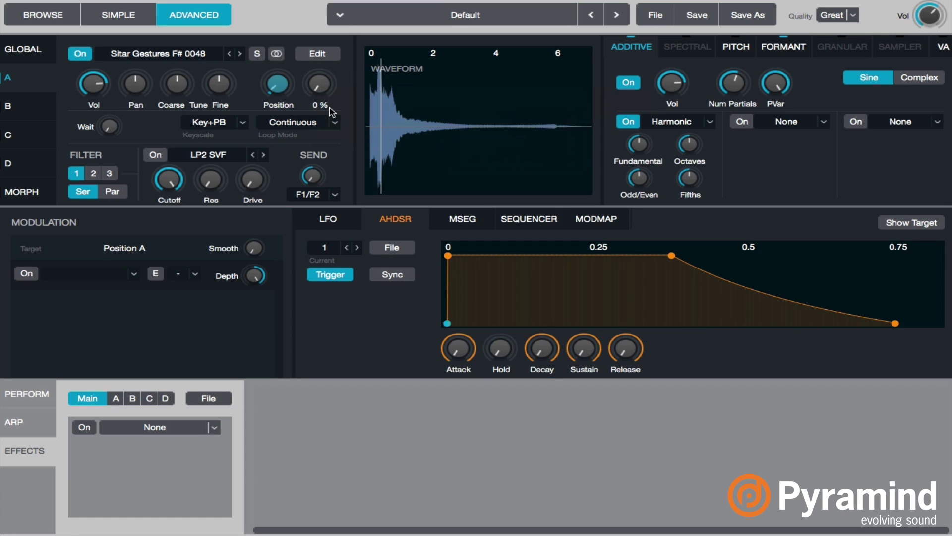
Step: Check the Num Partials and Harmonic effect controls and compare them with the partial volumes in source A's additive editor
mouse_move(731, 79)
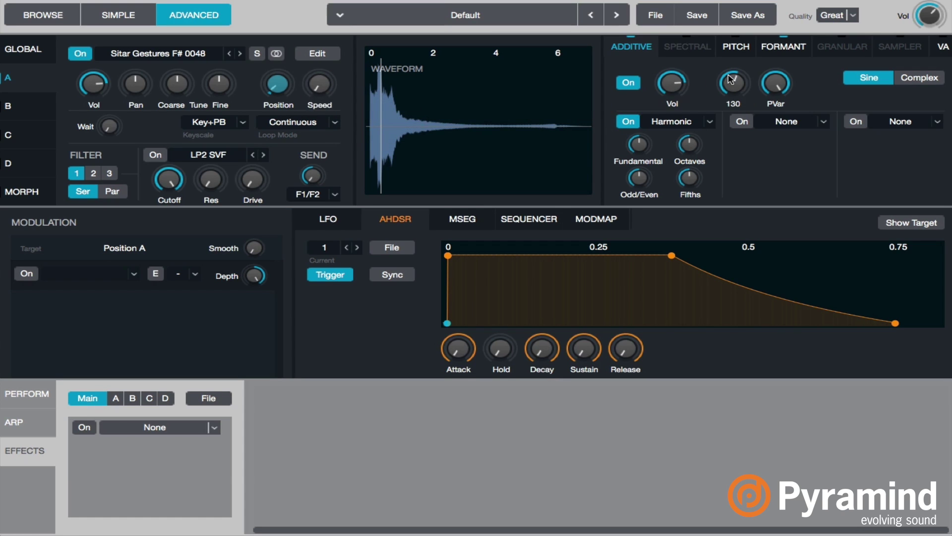
mouse_move(686, 143)
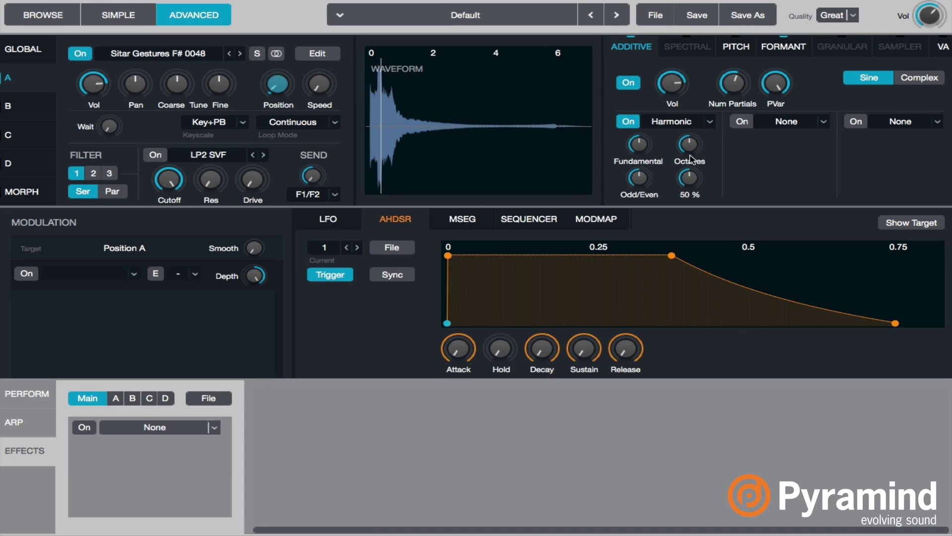
click(324, 54)
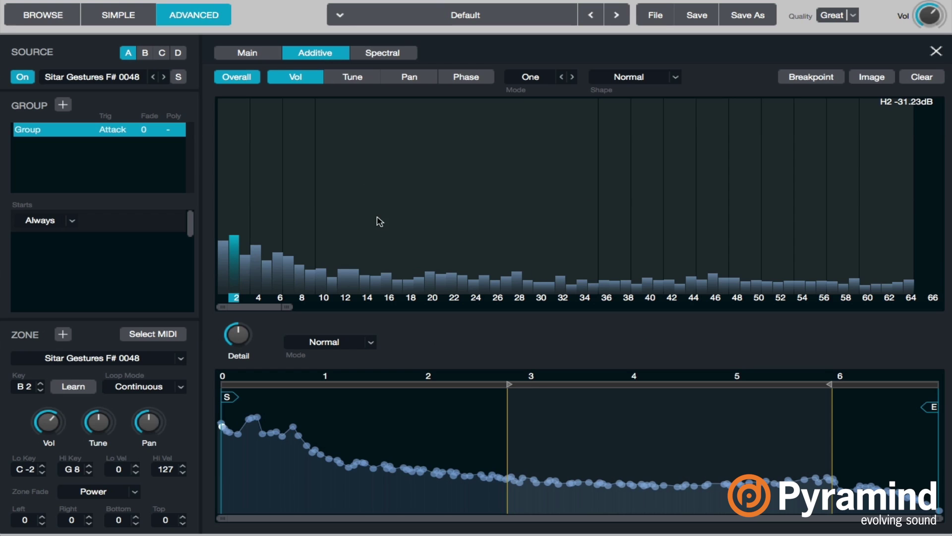
click(936, 51)
Step: Raise the Harmonic effect's Fundamental to 100% and sweep it back down to about 56%
drag(638, 153, 643, 152)
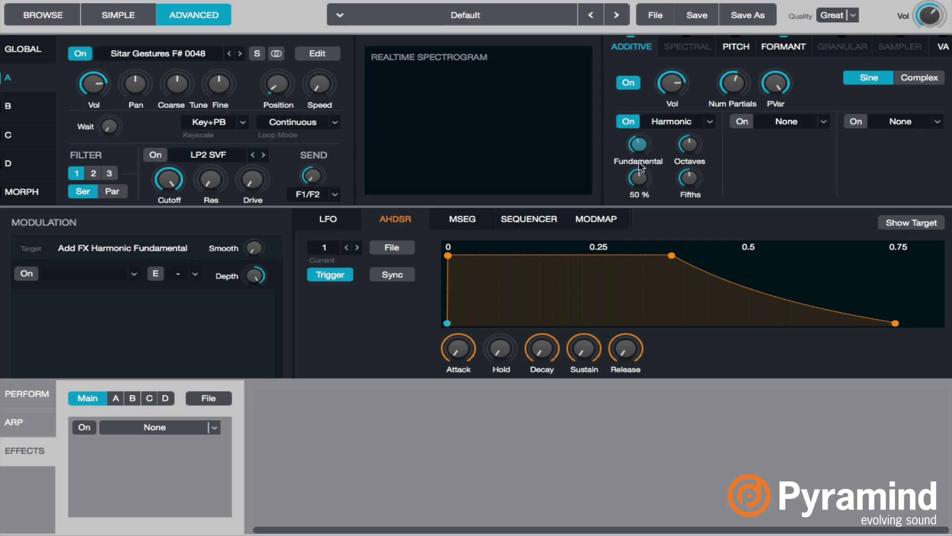
double_click(637, 147)
drag(639, 153, 682, 72)
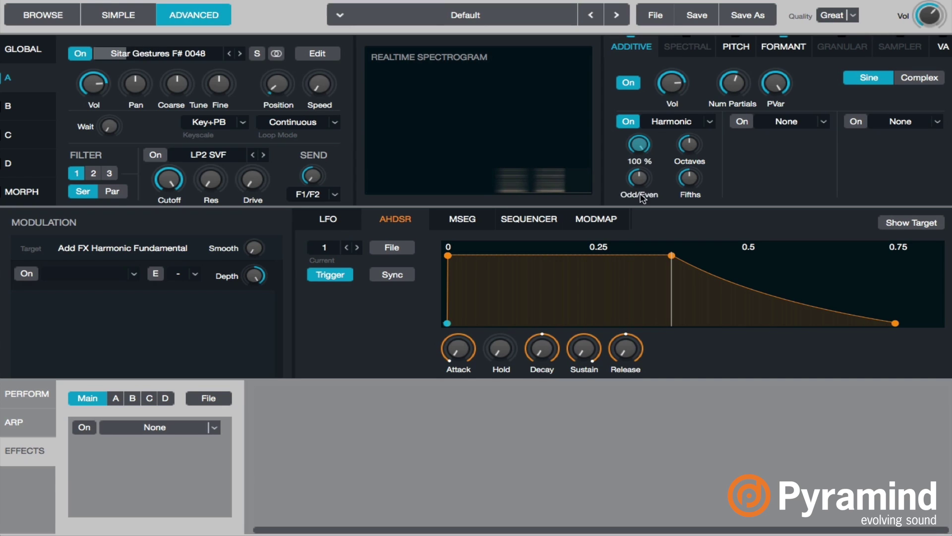
mouse_move(647, 152)
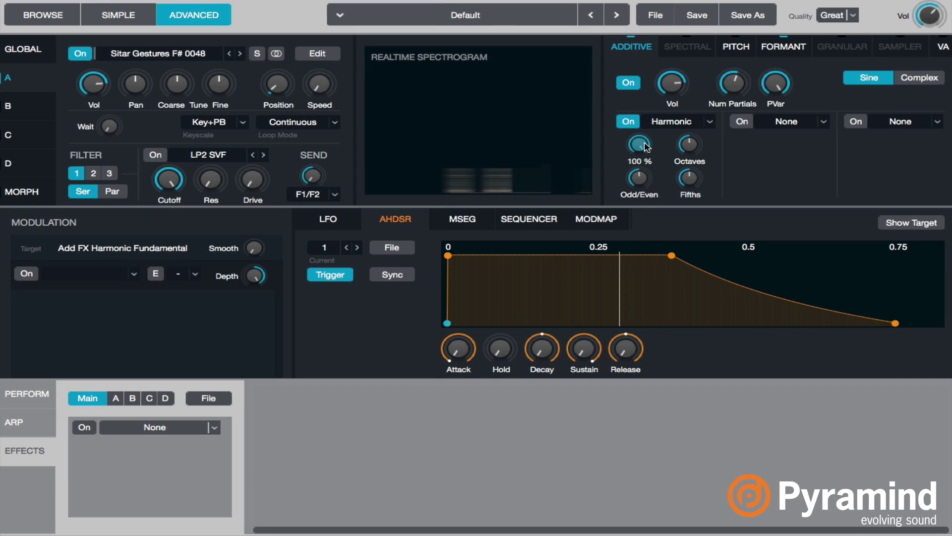
scroll(640, 151, down, 5)
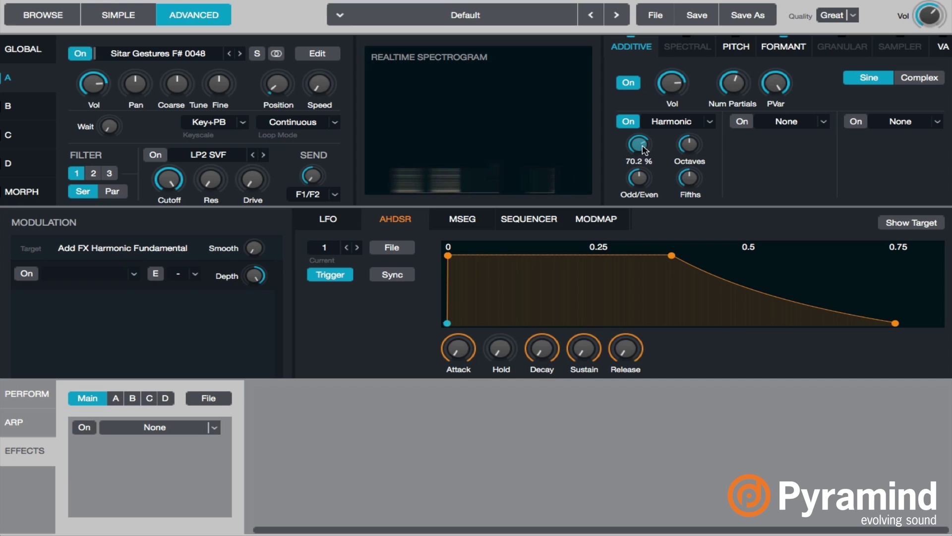
drag(646, 145, 643, 162)
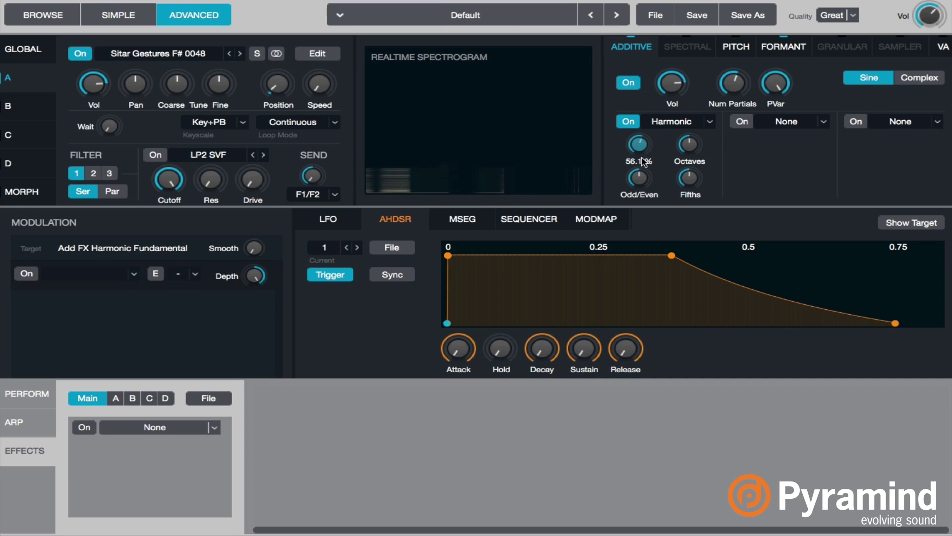
Step: Raise the first harmonic's overall volume to about -16.5 dB in source A's additive editor
click(330, 55)
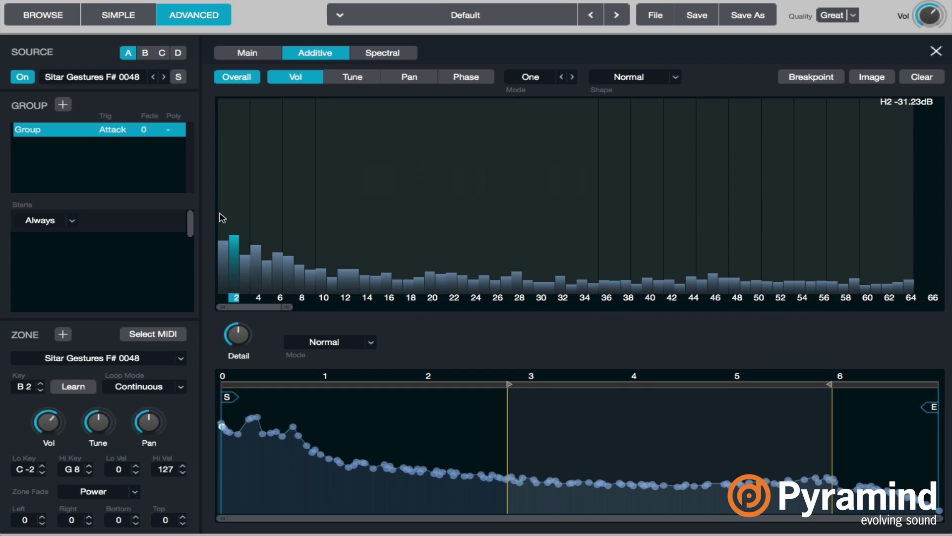
drag(227, 210, 222, 200)
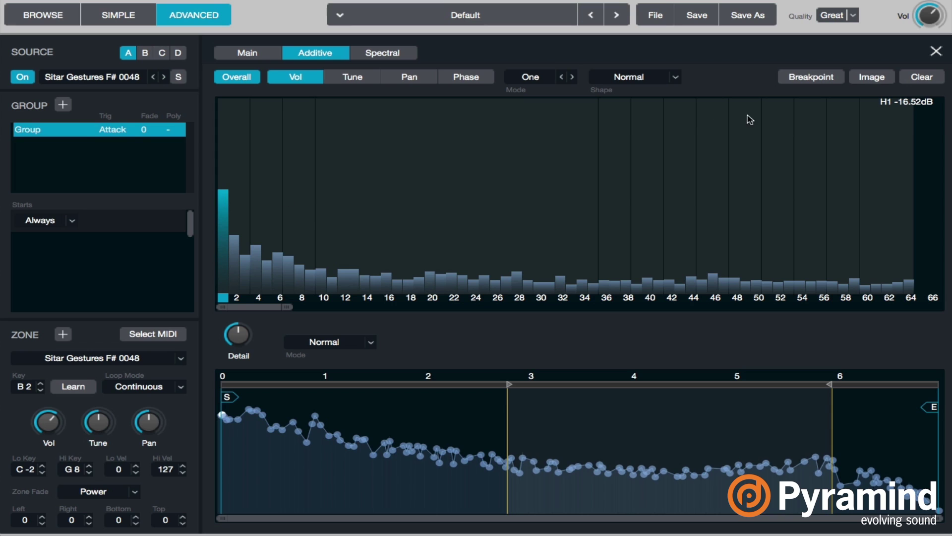
click(936, 52)
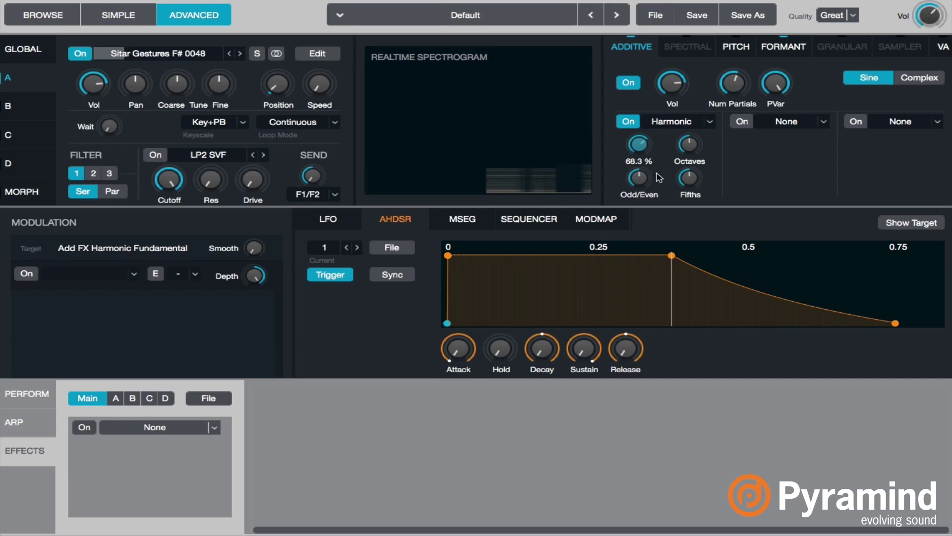
Step: Raise the Harmonic effect's Octaves, lower its Fifths, and switch the additive oscillator to Complex mode
drag(686, 146, 643, 158)
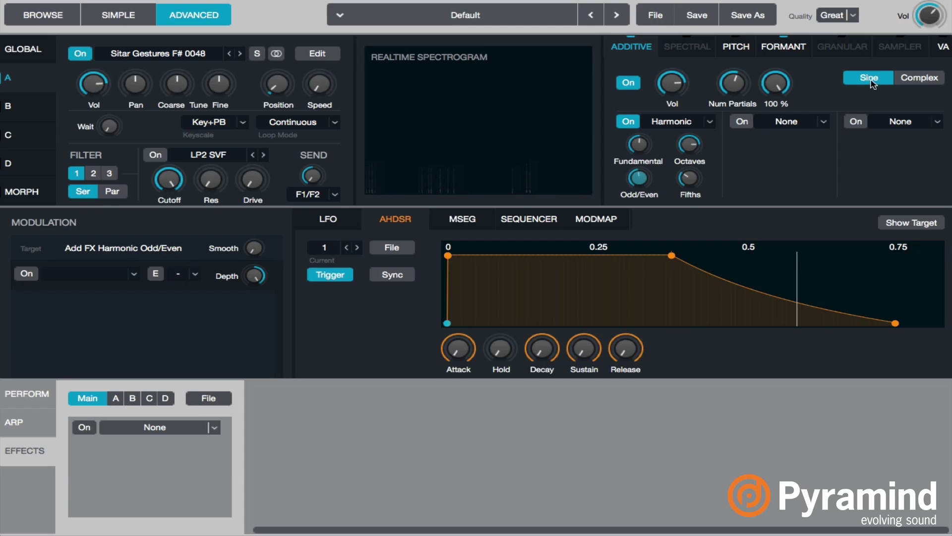
click(925, 79)
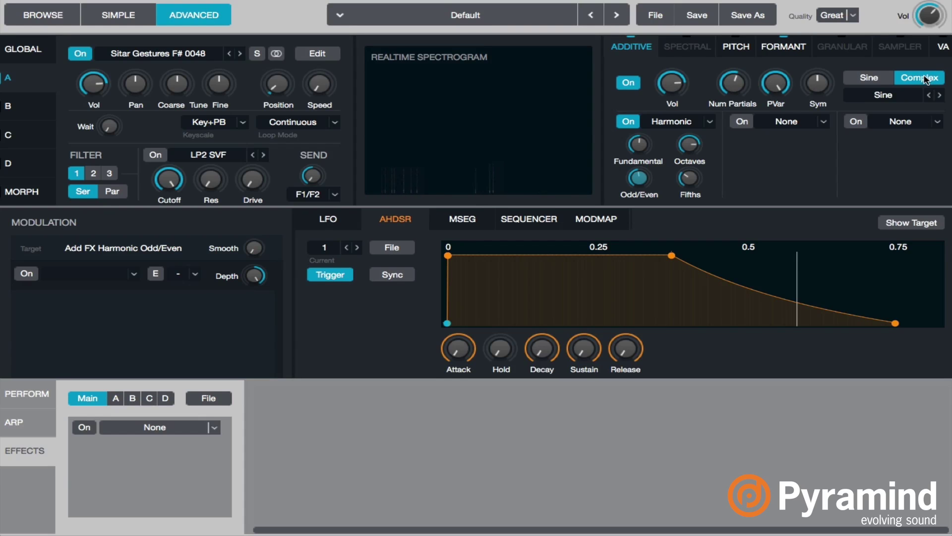
Step: Look through the waveform categories and saw variants available for the additive oscillator's Complex mode
click(907, 96)
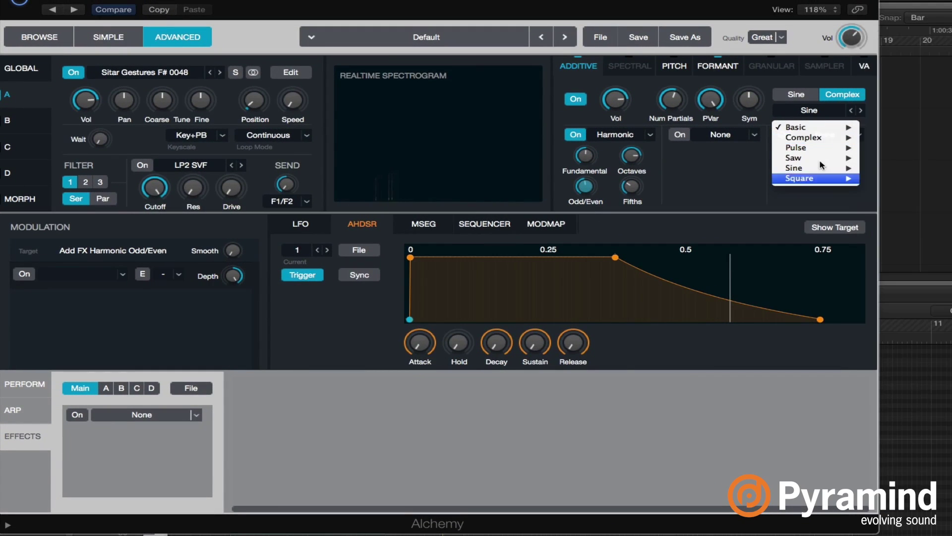
mouse_move(817, 150)
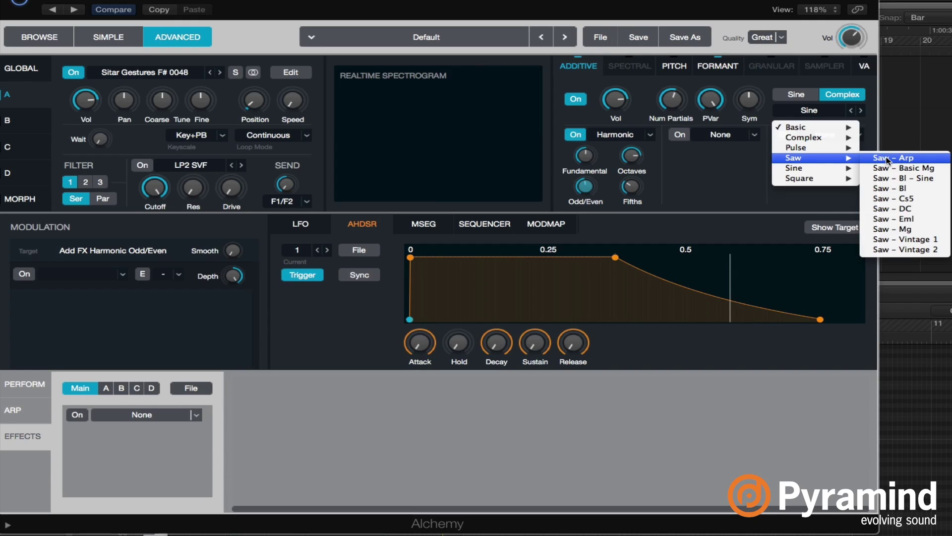
key(Escape)
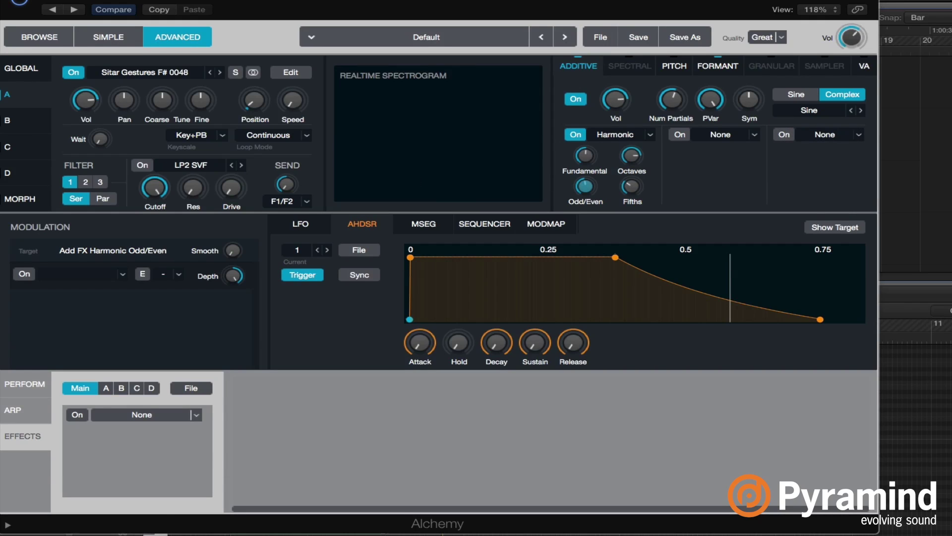
click(833, 111)
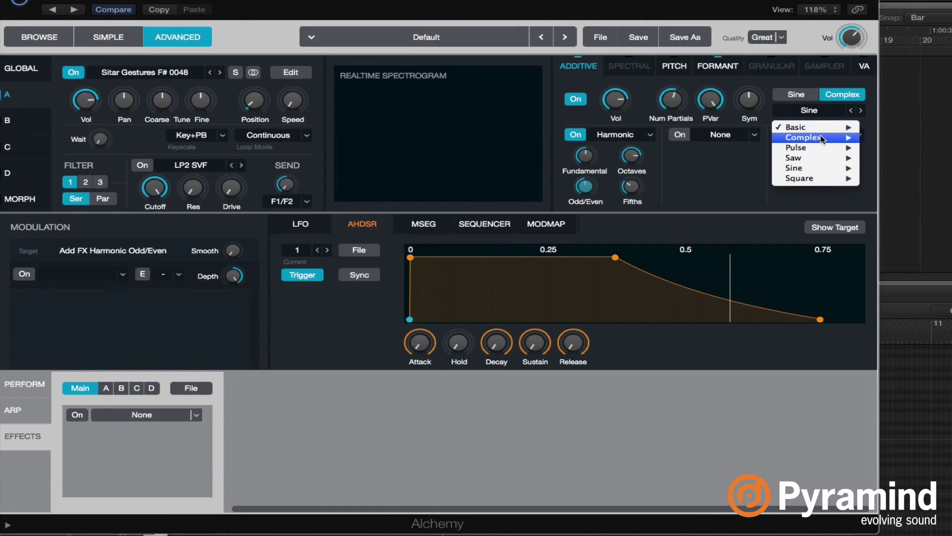
mouse_move(843, 128)
key(Escape)
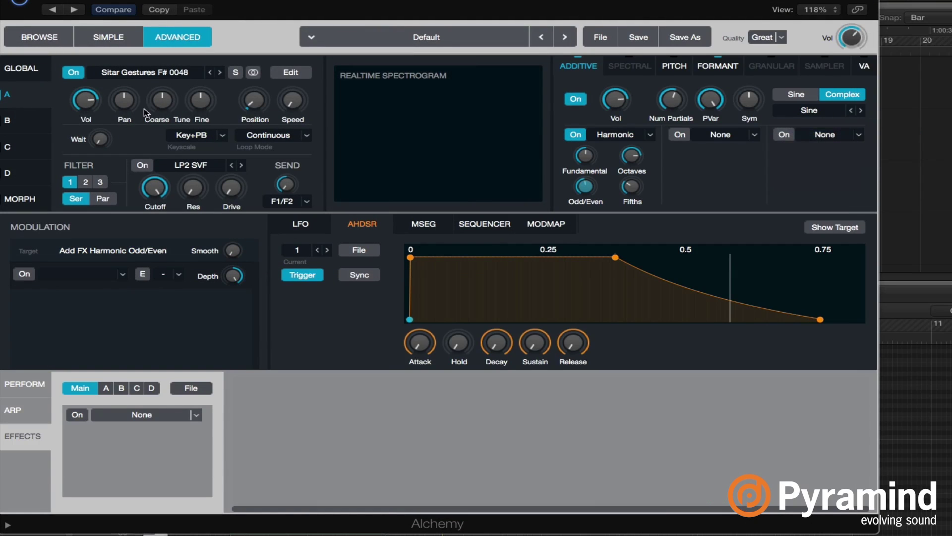
Step: Load the basic Sine VA waveform into source B and adjust the source's volume
click(24, 129)
click(128, 72)
mouse_move(131, 99)
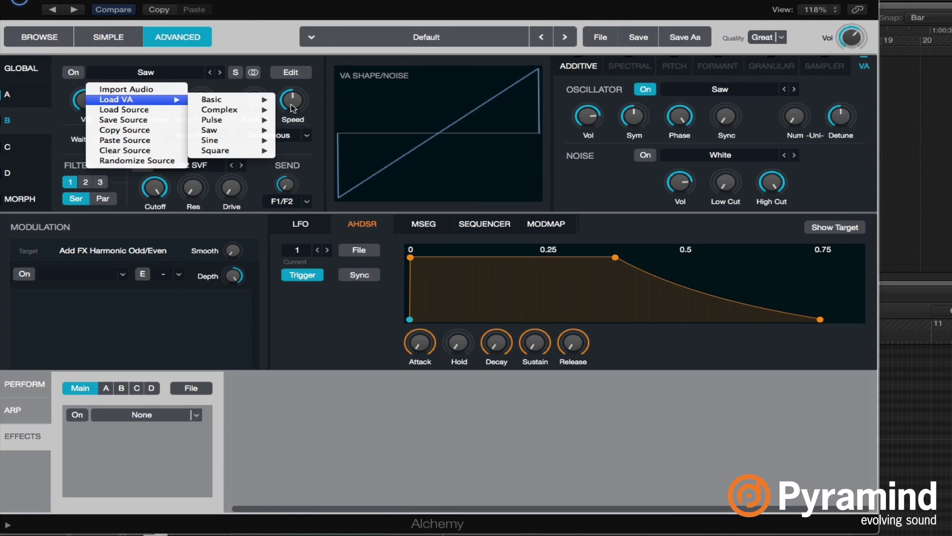
mouse_move(218, 99)
click(300, 109)
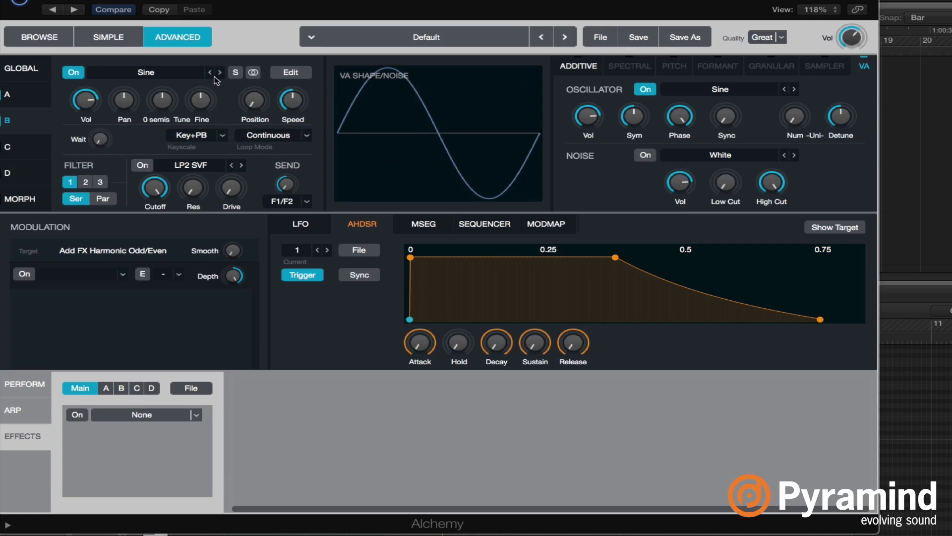
drag(88, 105, 88, 122)
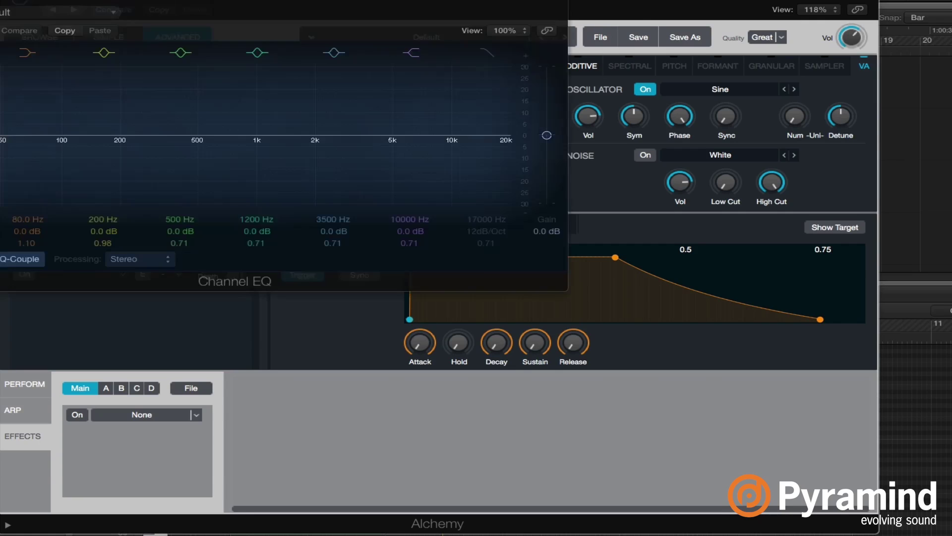
Step: Compare source B's sine spectrum with a Square waveform in the Channel EQ analyzer, keeping Square selected
drag(198, 4, 597, 172)
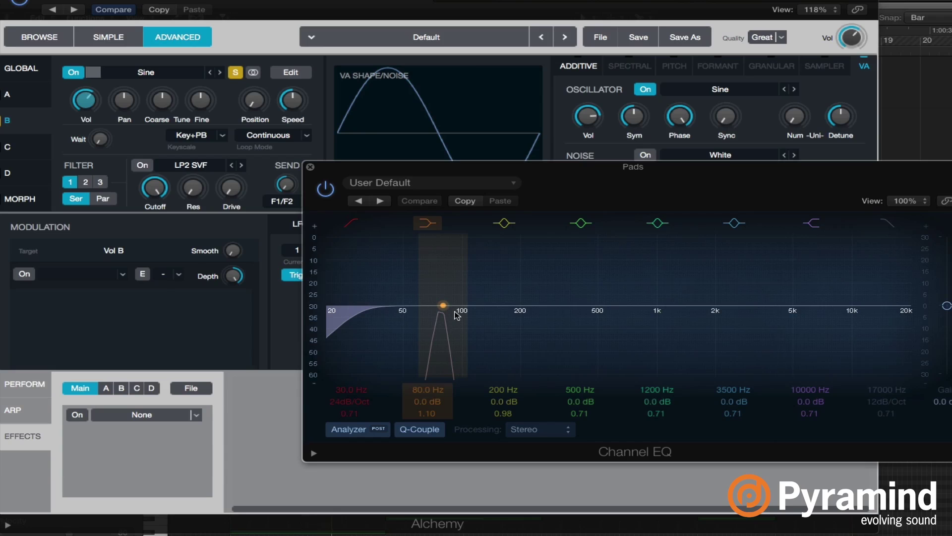
click(794, 89)
click(909, 169)
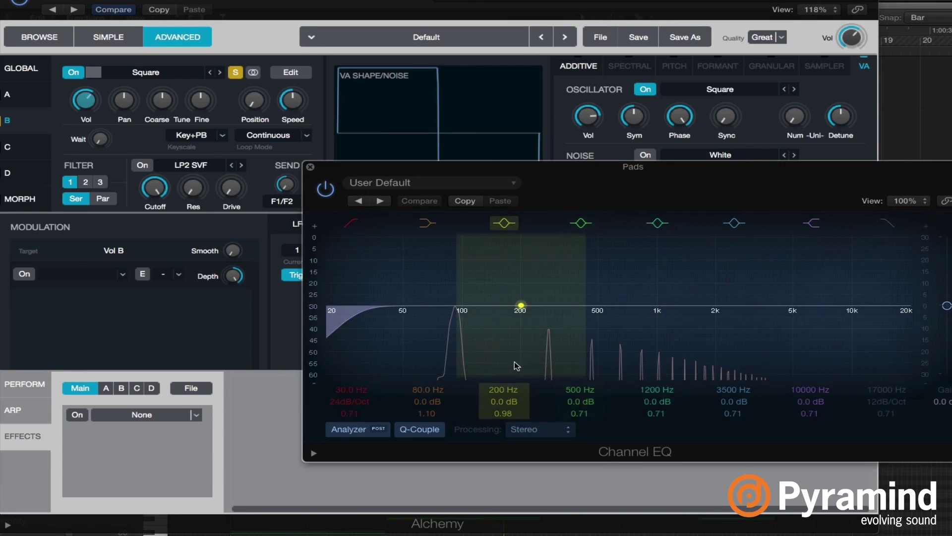
click(761, 92)
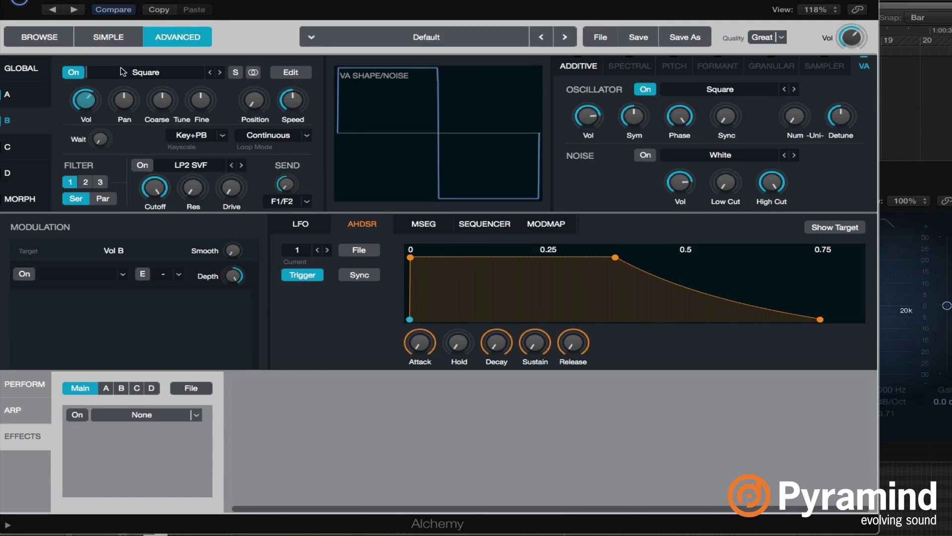
Step: Return to source A's settings and close the Channel EQ window
click(28, 95)
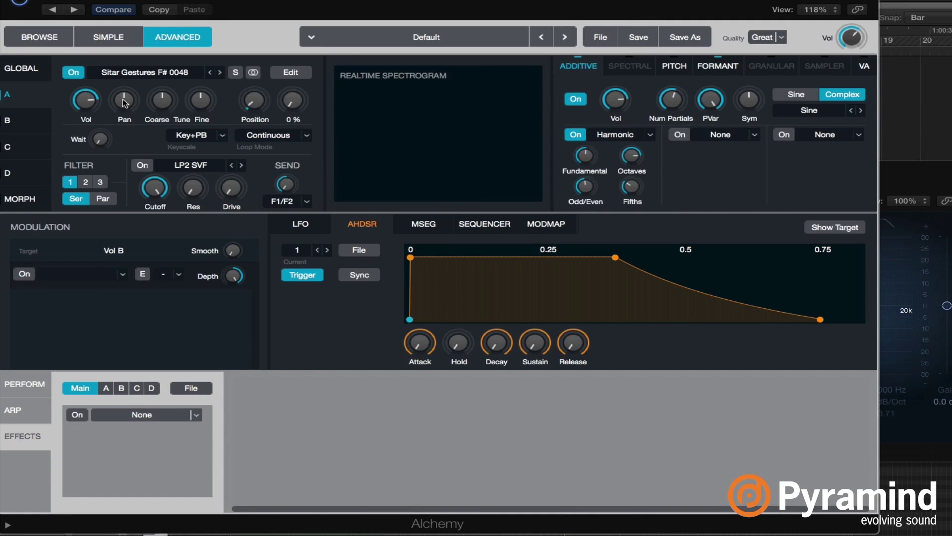
click(935, 178)
click(310, 167)
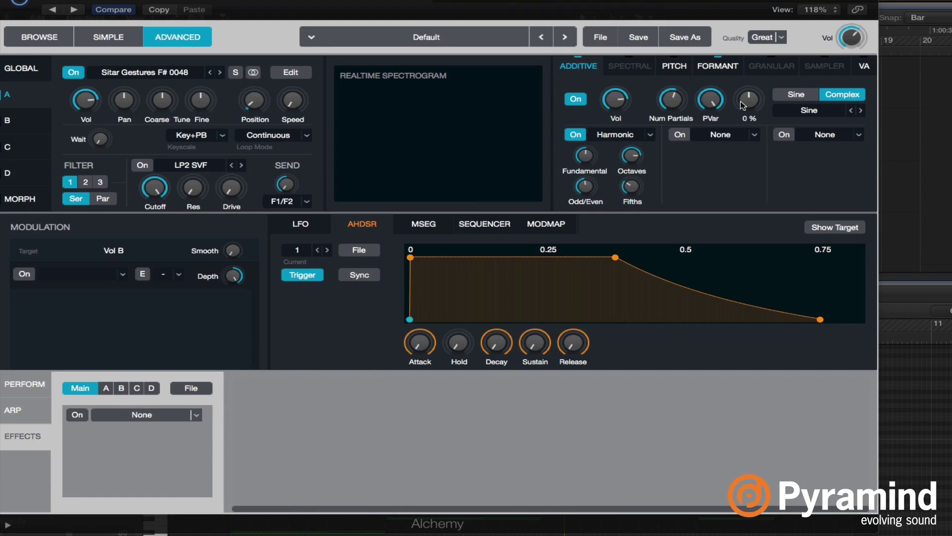
Step: Try Saw - Basic Mg as source A's complex additive waveform at a raised source volume, and settle on Saw - Bl
click(824, 110)
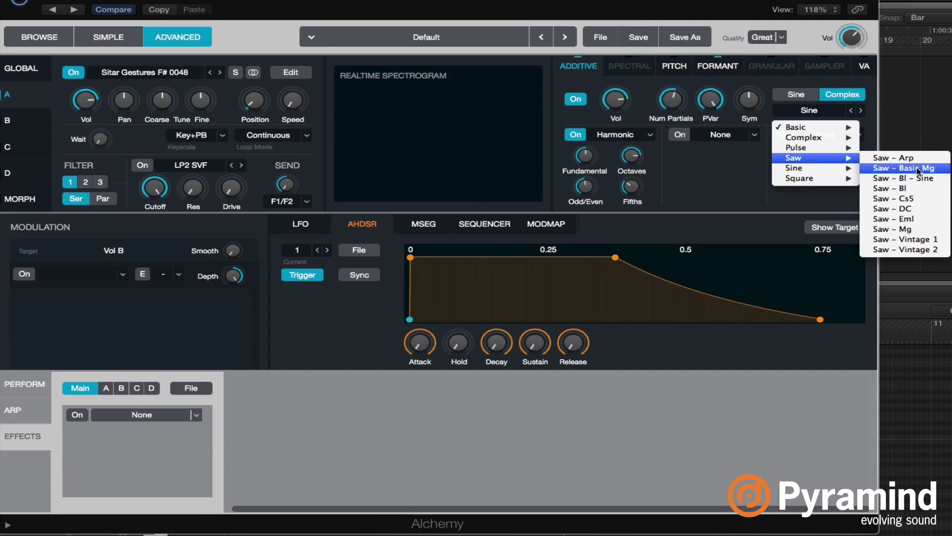
click(916, 167)
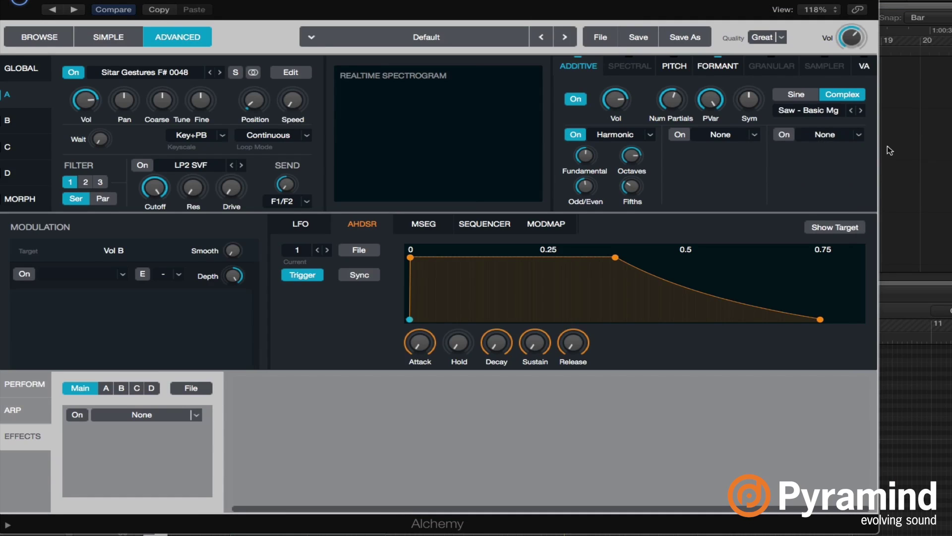
click(84, 99)
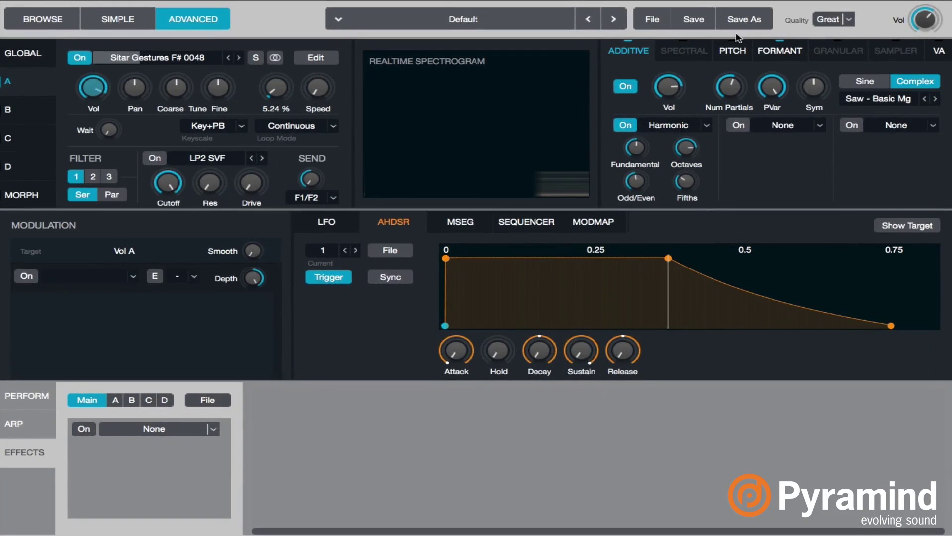
click(936, 99)
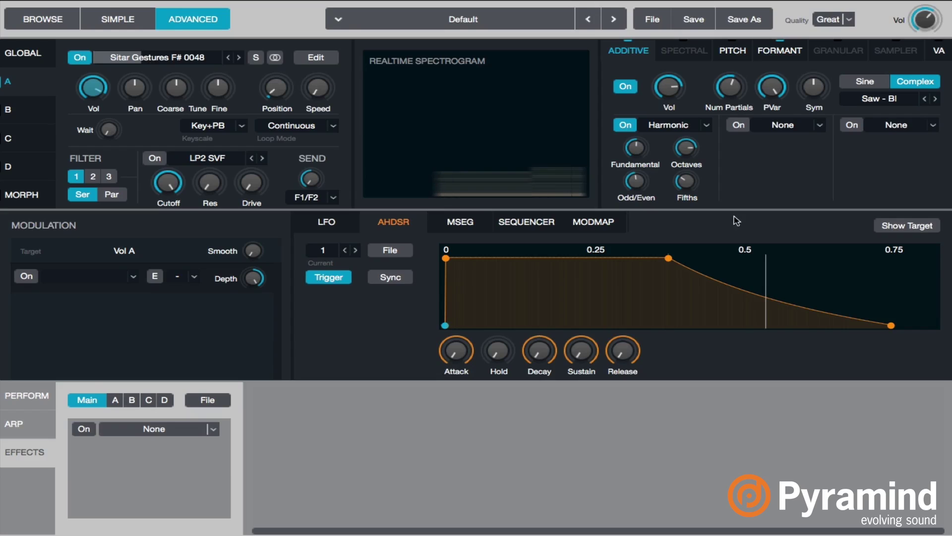
Step: Raise the Harmonic effect's Fifths and bring the additive pitch variation (PVar) down to its minimum
click(685, 181)
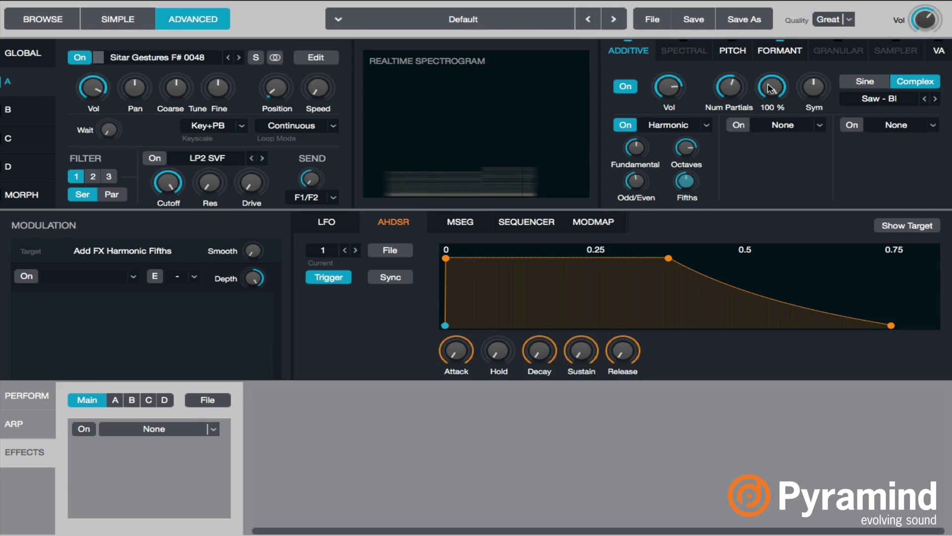
mouse_move(769, 91)
drag(769, 113, 773, 149)
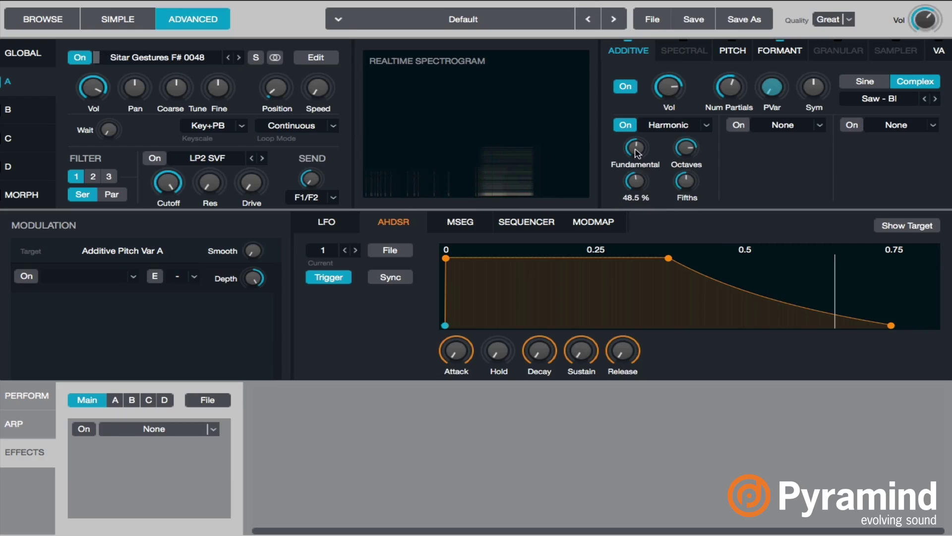
Step: Lower the Harmonic effect's Octaves and bring its Odd/Even down to about 24.4%
mouse_move(636, 149)
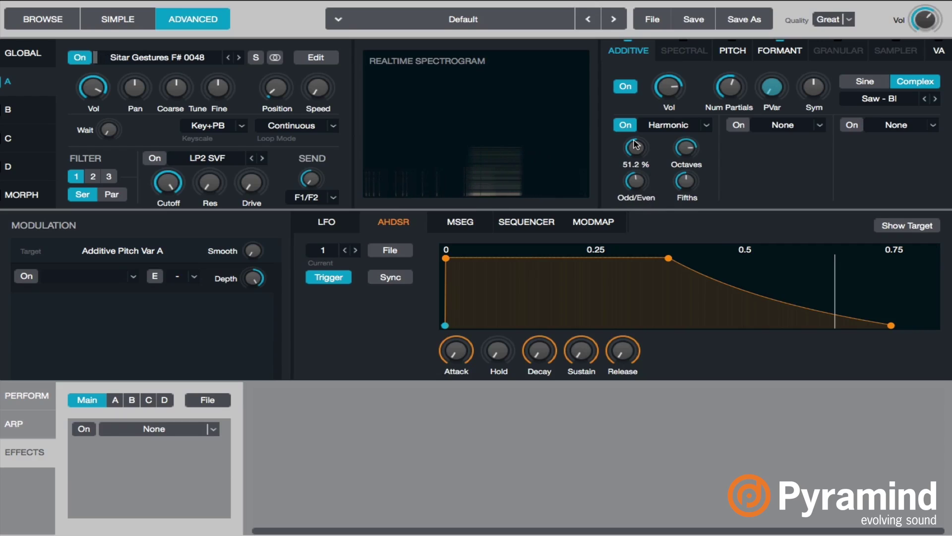
click(686, 147)
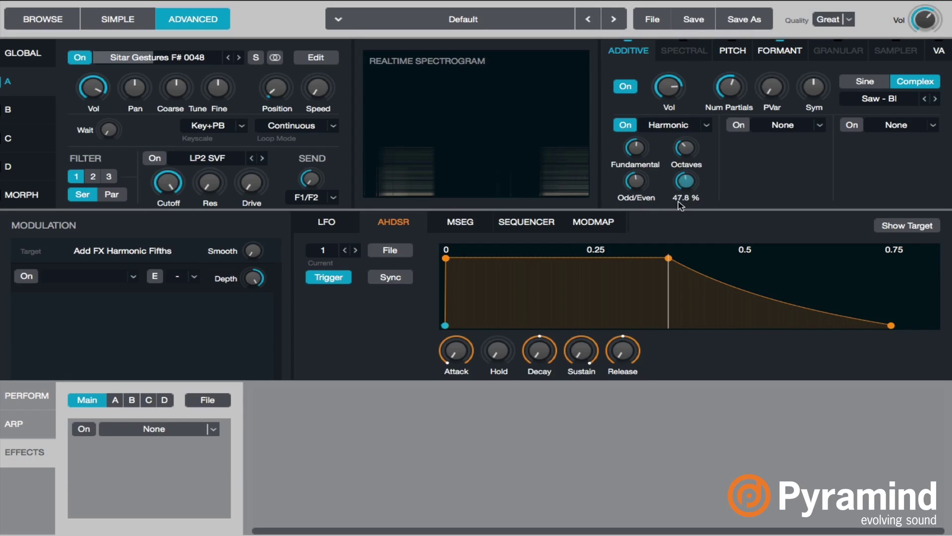
click(642, 178)
drag(643, 176, 630, 185)
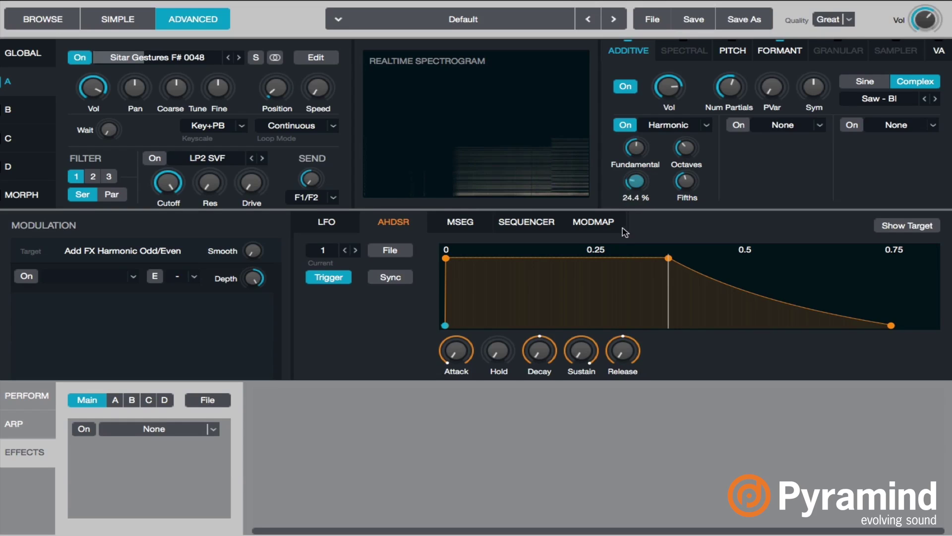
Step: Assign MSEG1 as a modulator of the Harmonic effect's Odd/Even parameter
right_click(636, 184)
mouse_move(744, 194)
mouse_move(859, 219)
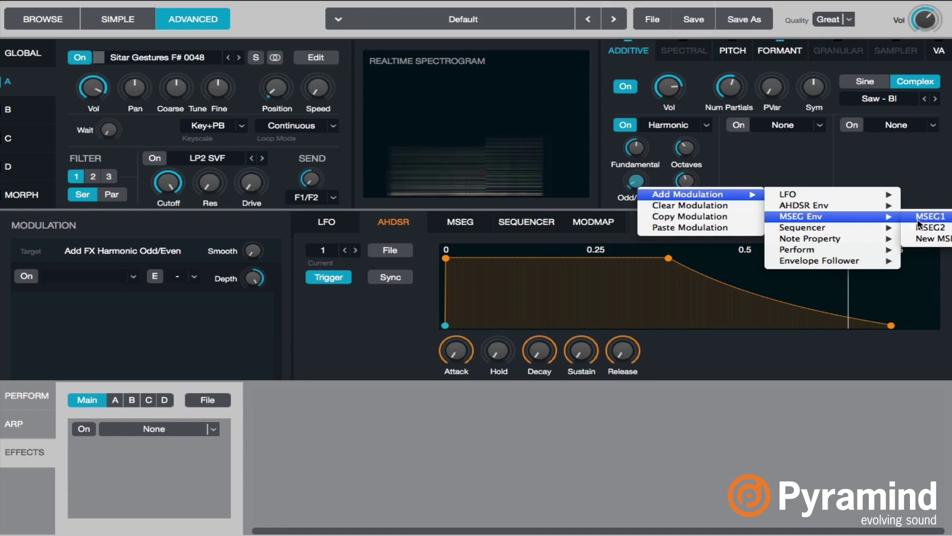
click(930, 217)
Step: Load the user preset 20151010_curves_medium_4bars into the MSEG 1 envelope
click(390, 249)
mouse_move(399, 270)
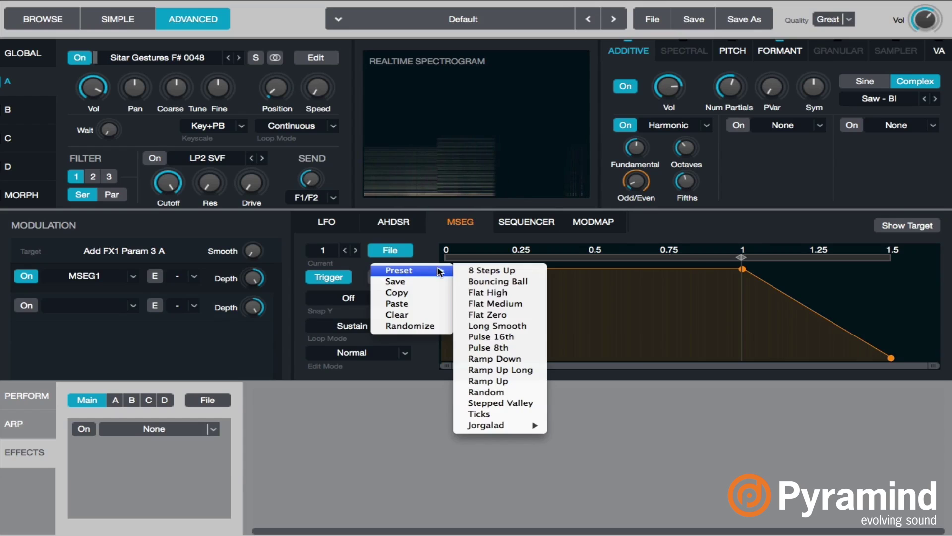
mouse_move(515, 425)
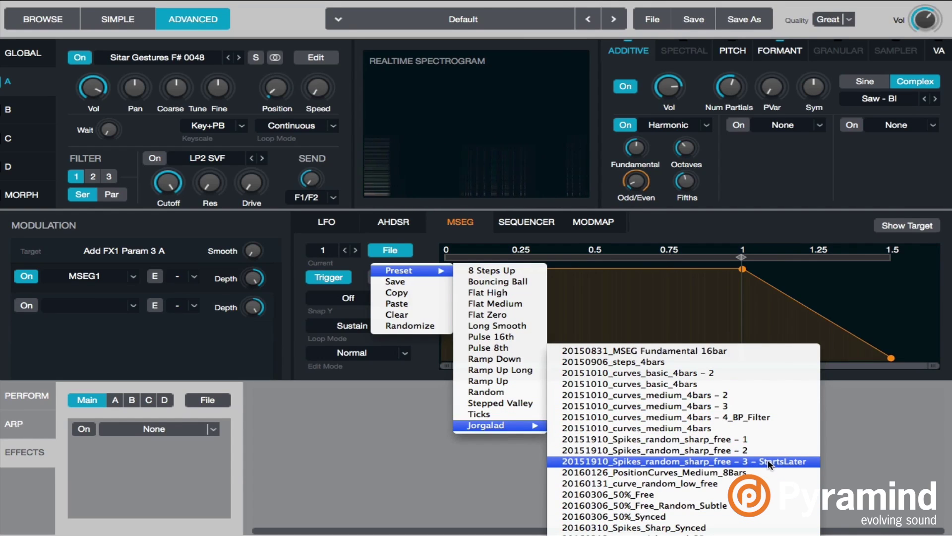
click(739, 429)
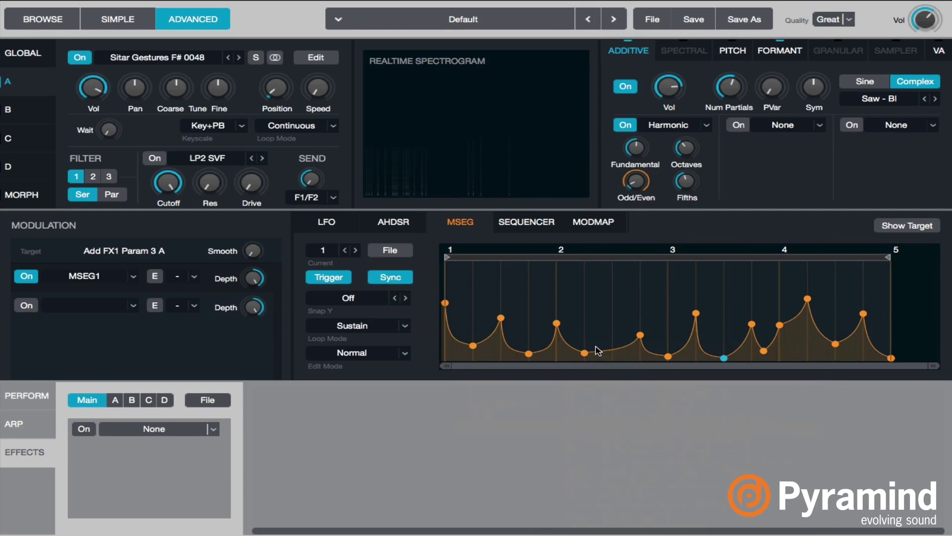
Step: Reshape the MSEG 1 curve by dropping its second point to 0% and raising the next four peaks, and reduce the Odd/Even modulation depth
drag(472, 343, 474, 366)
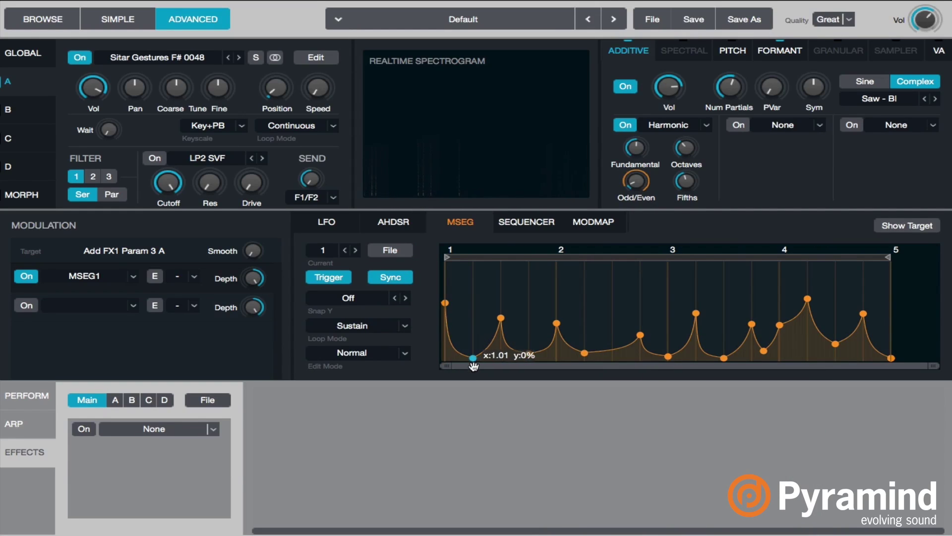
drag(501, 318, 473, 284)
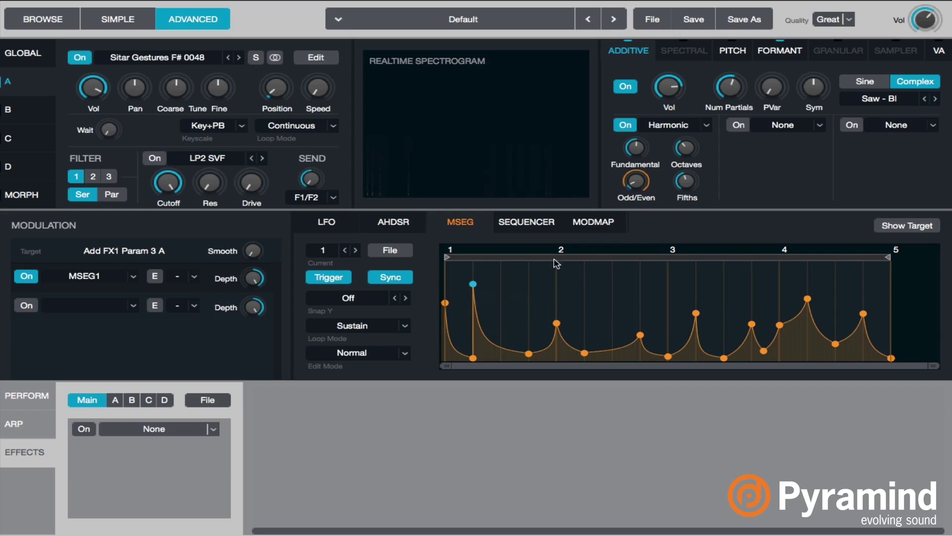
drag(632, 180, 632, 170)
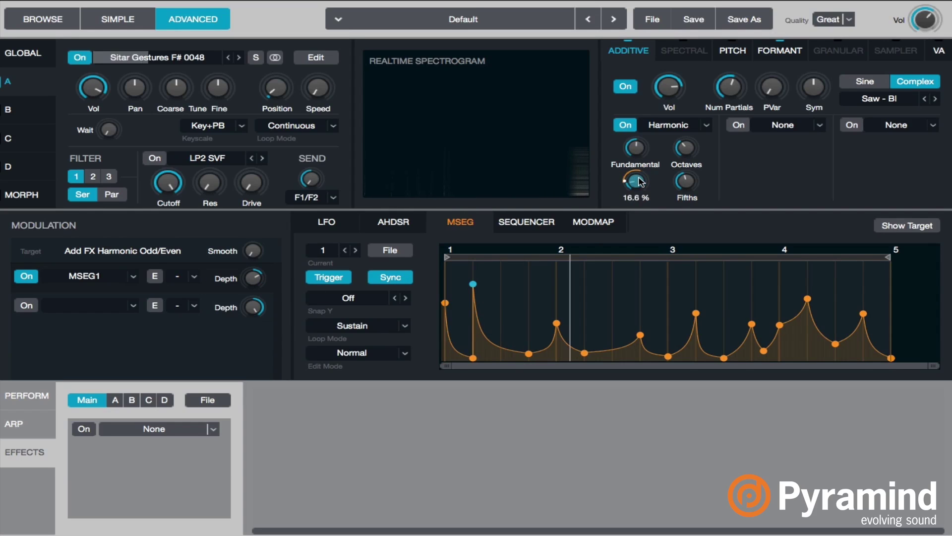
drag(557, 322, 557, 269)
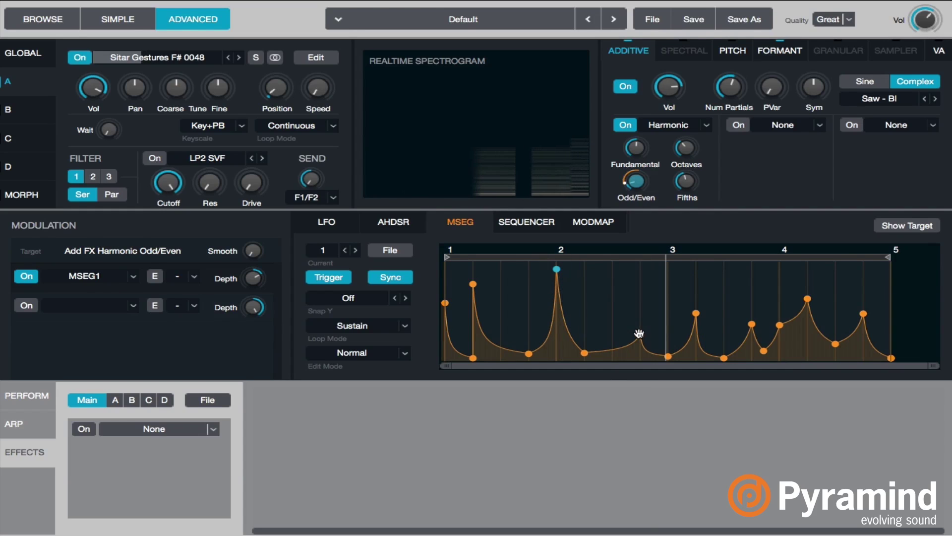
drag(640, 335, 640, 274)
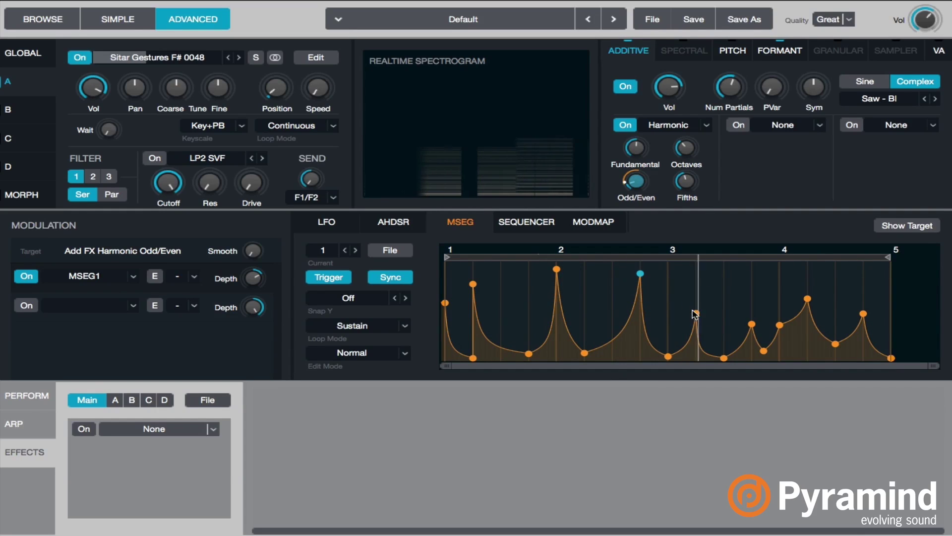
drag(693, 312, 690, 293)
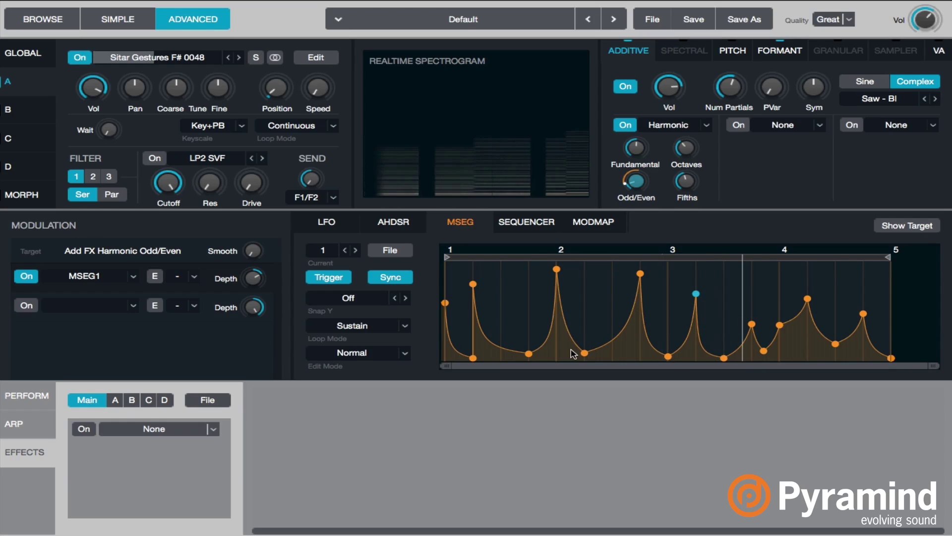
Step: Lower source A's coarse tuning and bring the global filter 1 LP2 SVF cutoff down to about 93 Hz
click(179, 103)
drag(179, 103, 185, 76)
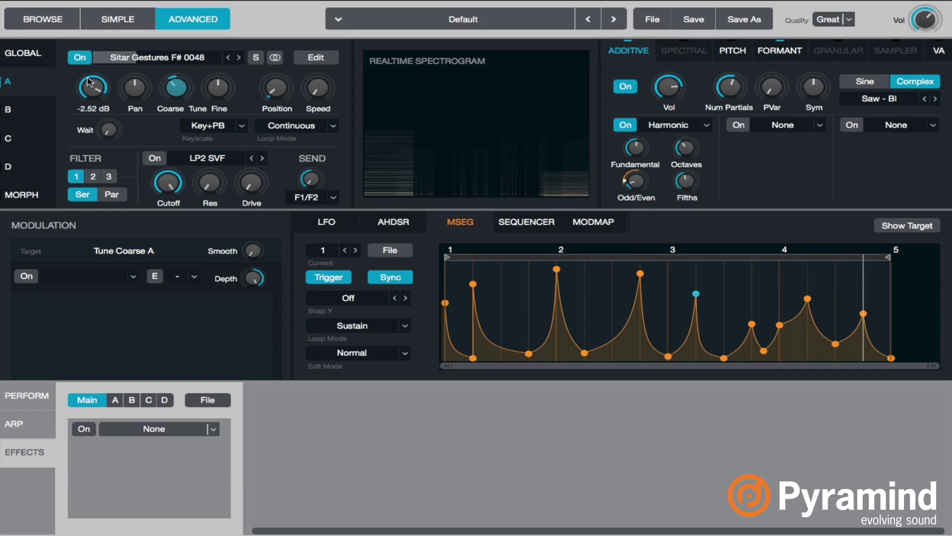
click(23, 52)
click(488, 102)
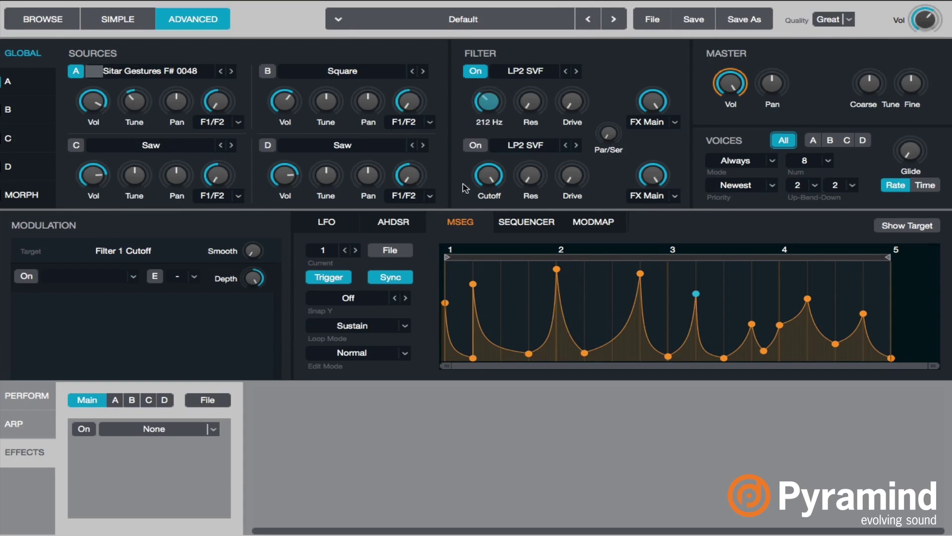
Step: Assign MSEG2 as a modulator of the global filter 1 cutoff
right_click(491, 121)
mouse_move(570, 109)
mouse_move(722, 176)
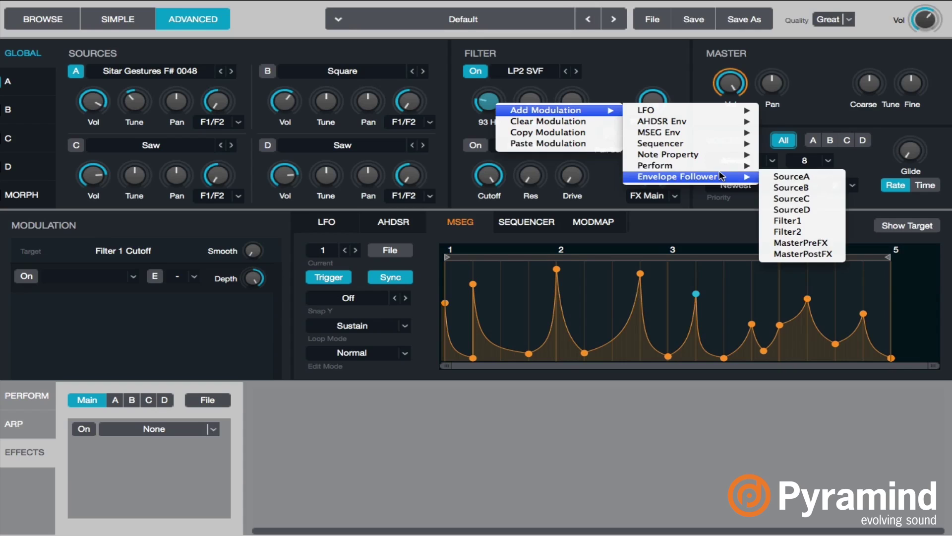
mouse_move(680, 152)
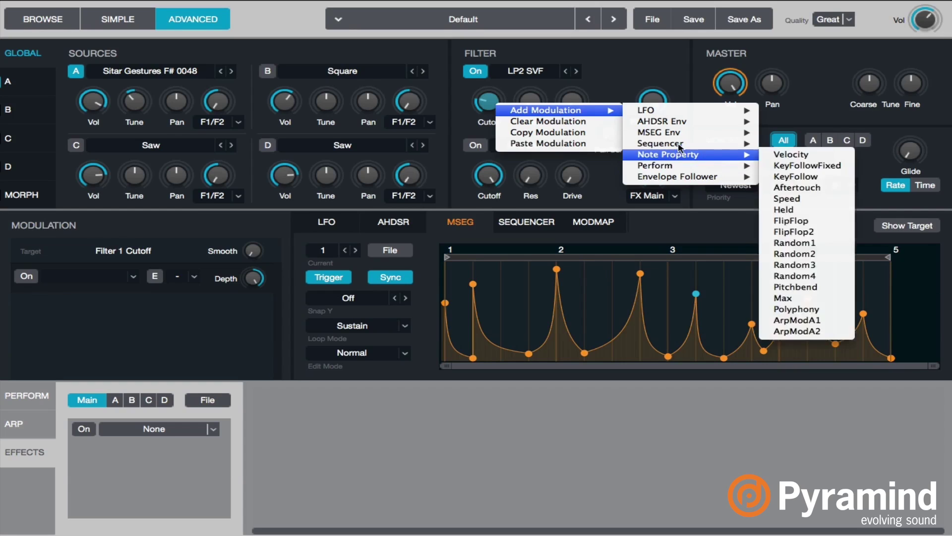
mouse_move(700, 133)
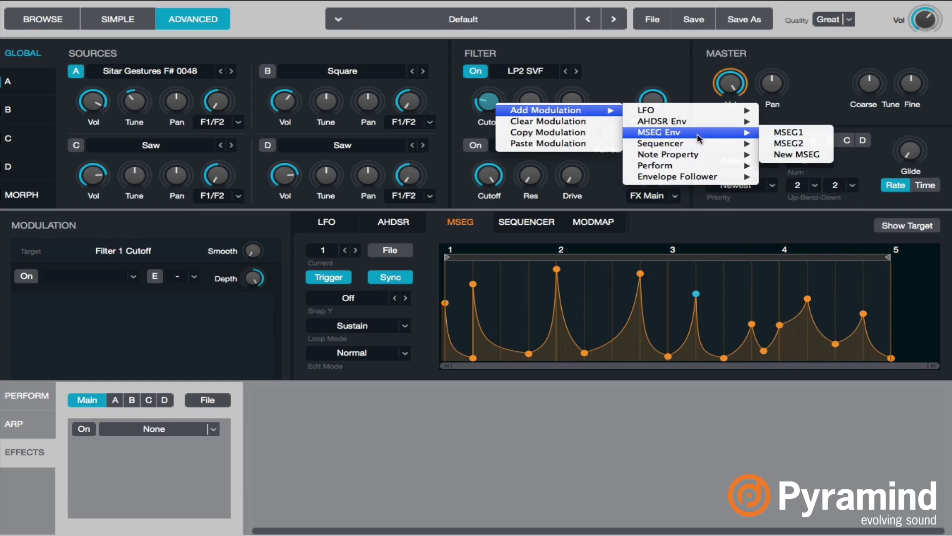
click(793, 143)
Step: Load the user preset 20151010_curves_medium_4bars - 4_BP_Filter into the MSEG 2 envelope
click(408, 249)
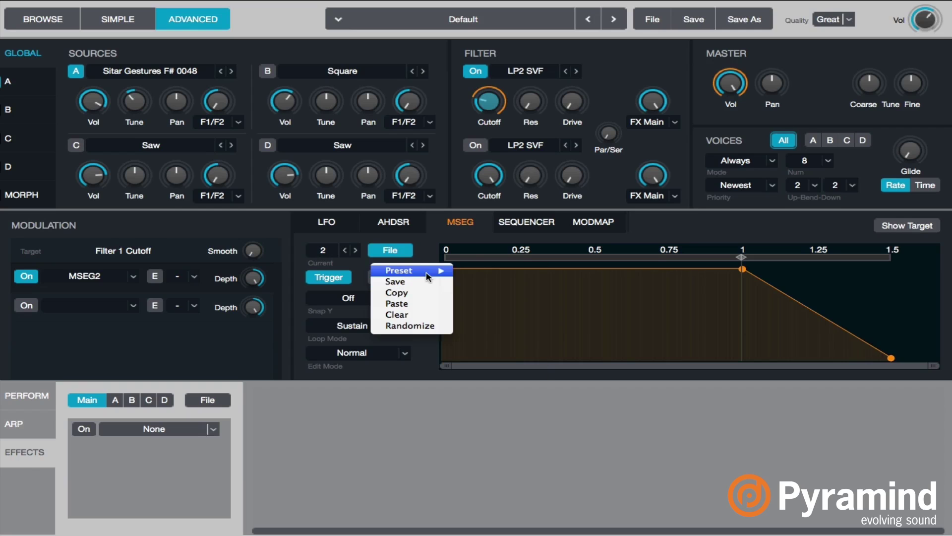
mouse_move(546, 430)
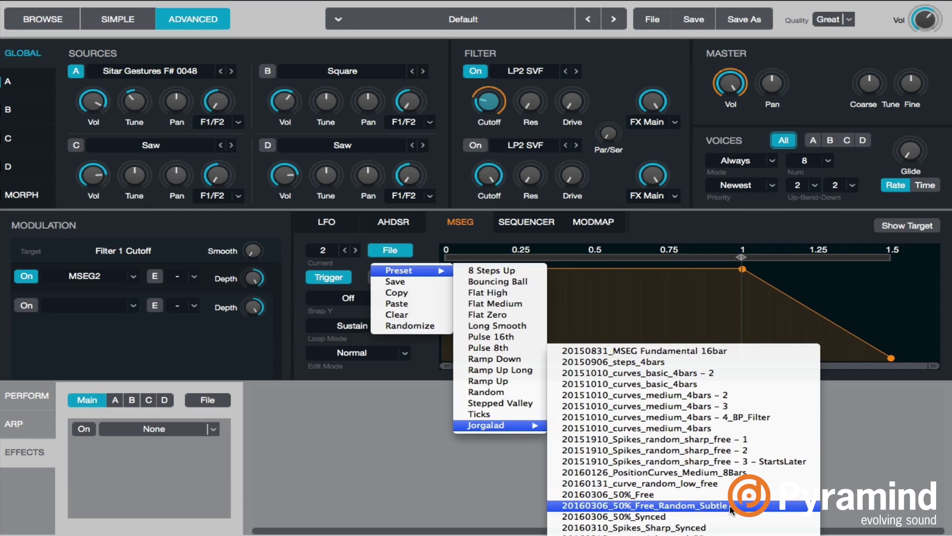
click(752, 417)
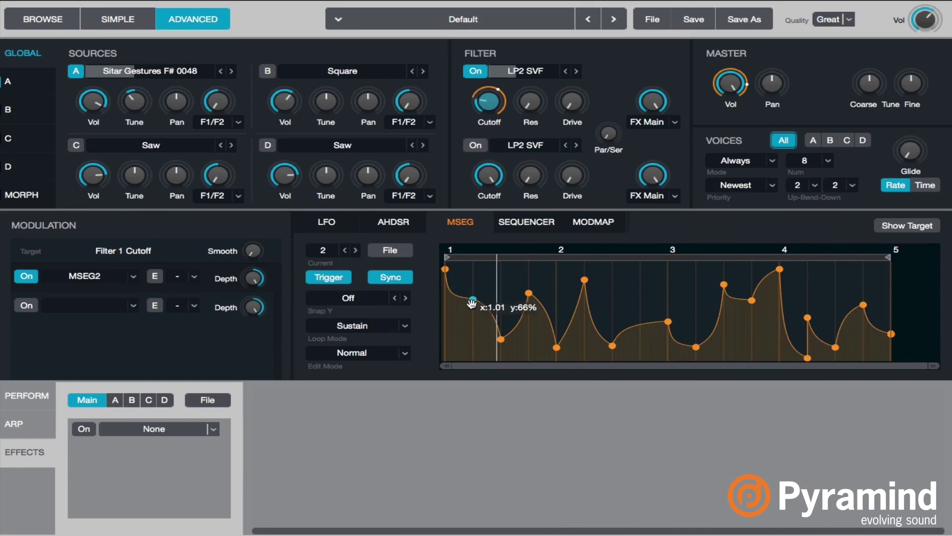
Step: Reshape the start of the MSEG 2 curve into steep drops from 100% toward 0%, and lower the filter 1 cutoff to about 53 Hz
drag(473, 299, 469, 397)
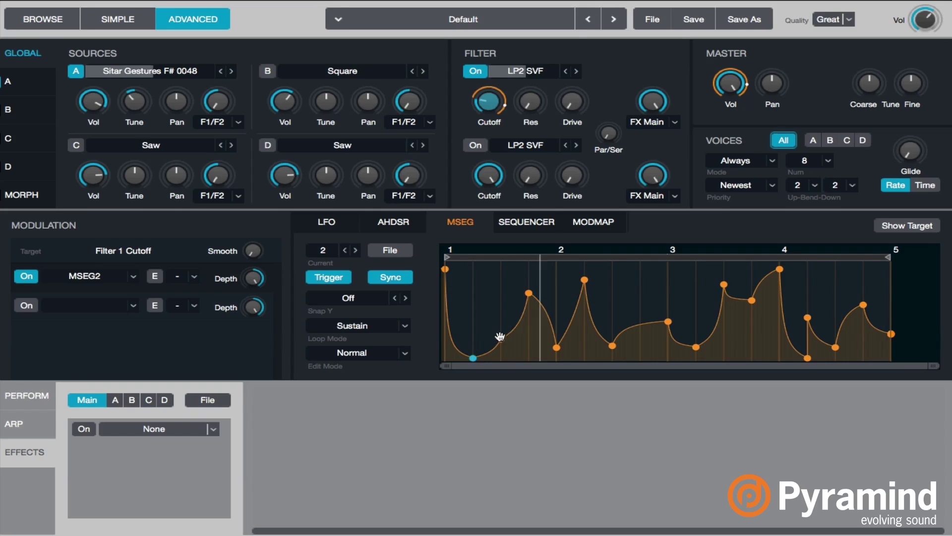
drag(474, 357, 455, 241)
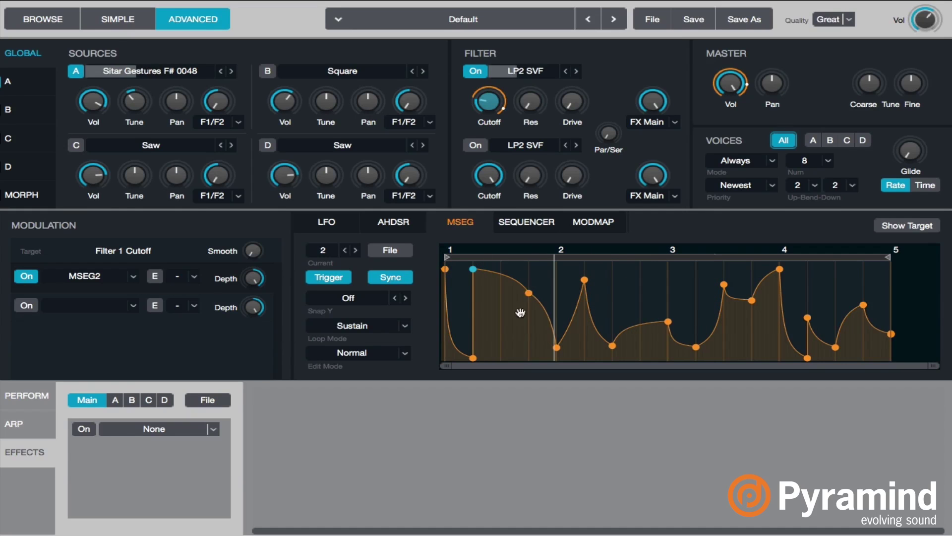
drag(529, 292, 529, 269)
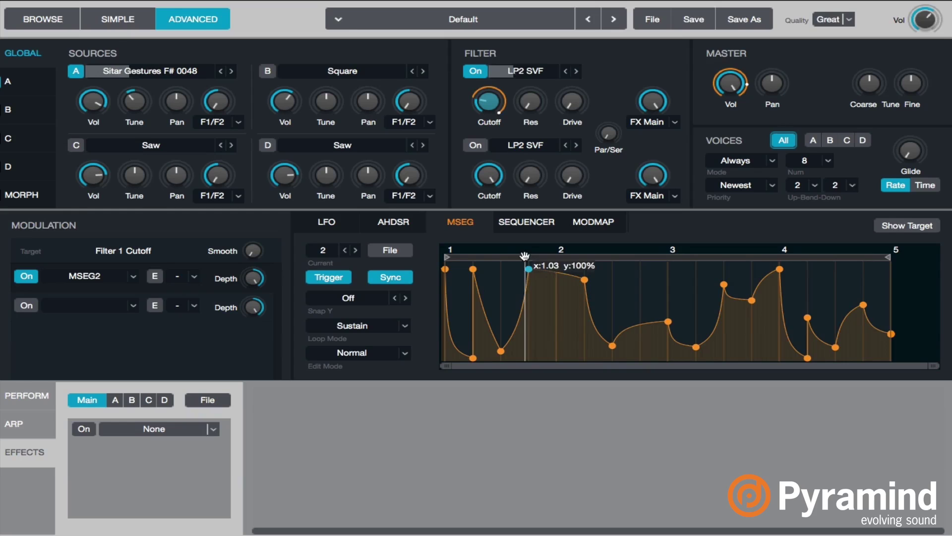
click(520, 347)
drag(526, 344, 570, 353)
click(514, 346)
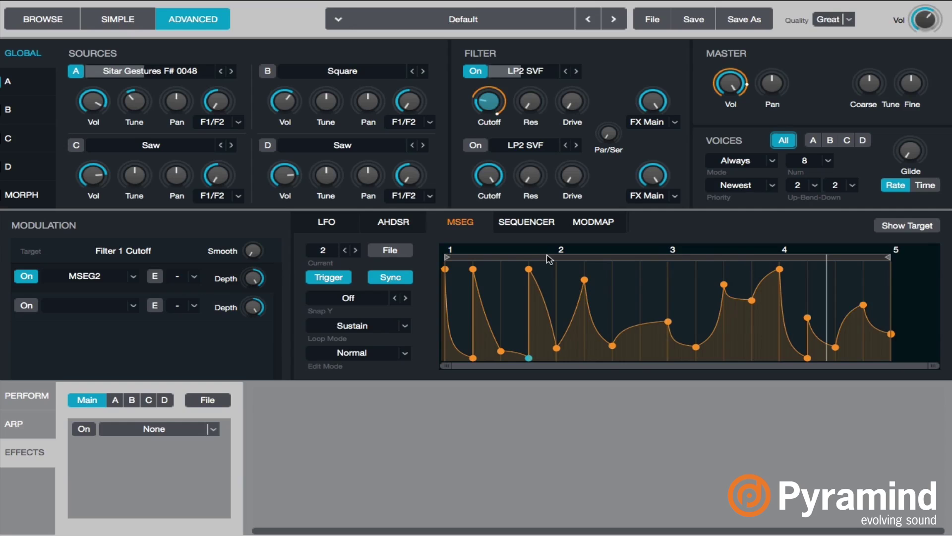
mouse_move(490, 85)
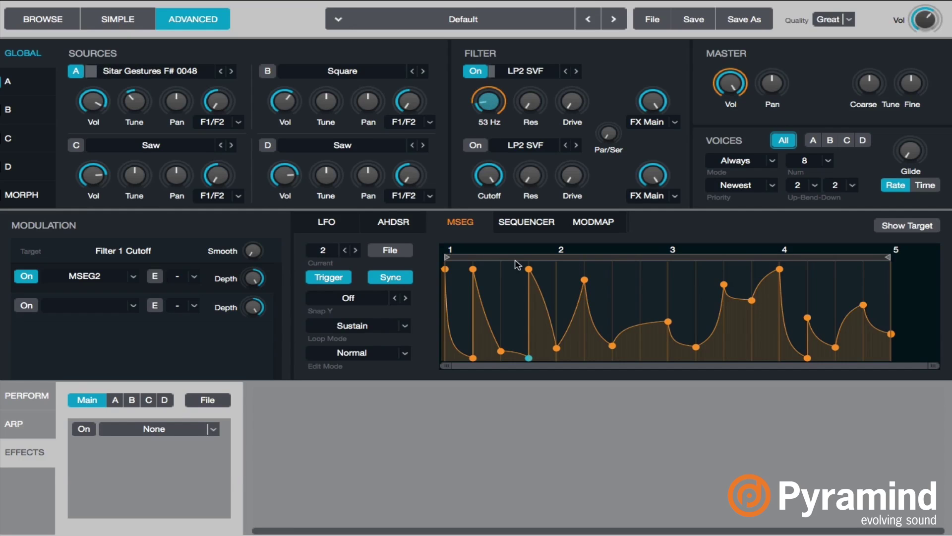
Step: Add a Waveshaper to the Main effects, bend the upper half of its curve with two extra points, and set its Mix to about 30.3%
click(29, 80)
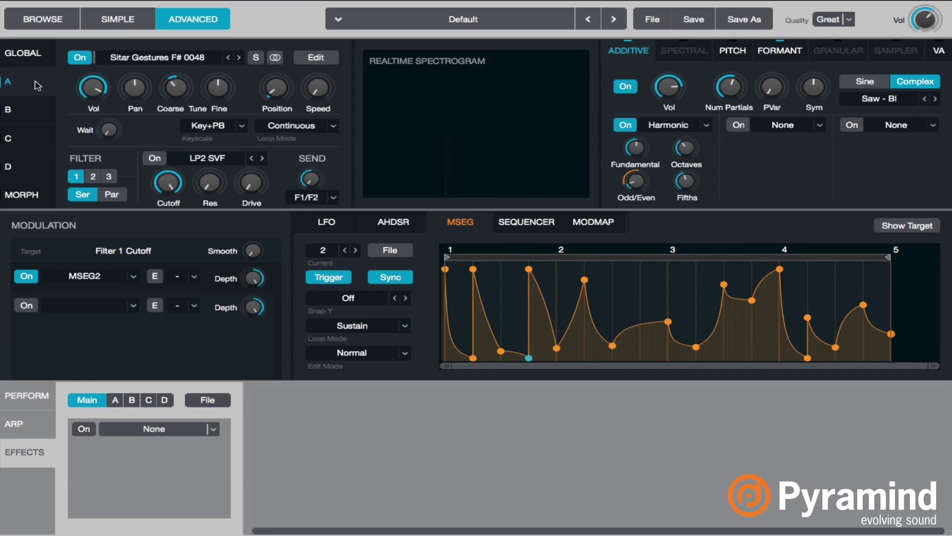
mouse_move(699, 158)
click(213, 430)
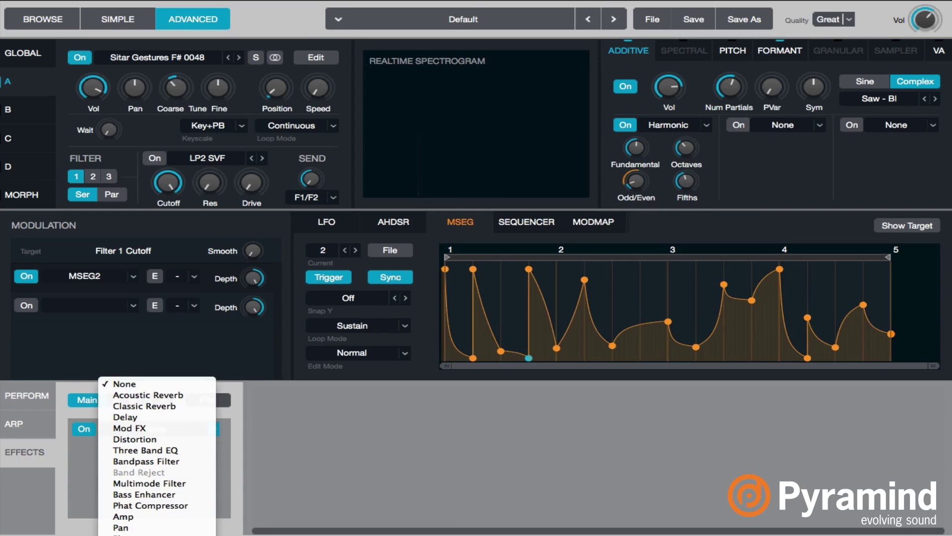
click(164, 496)
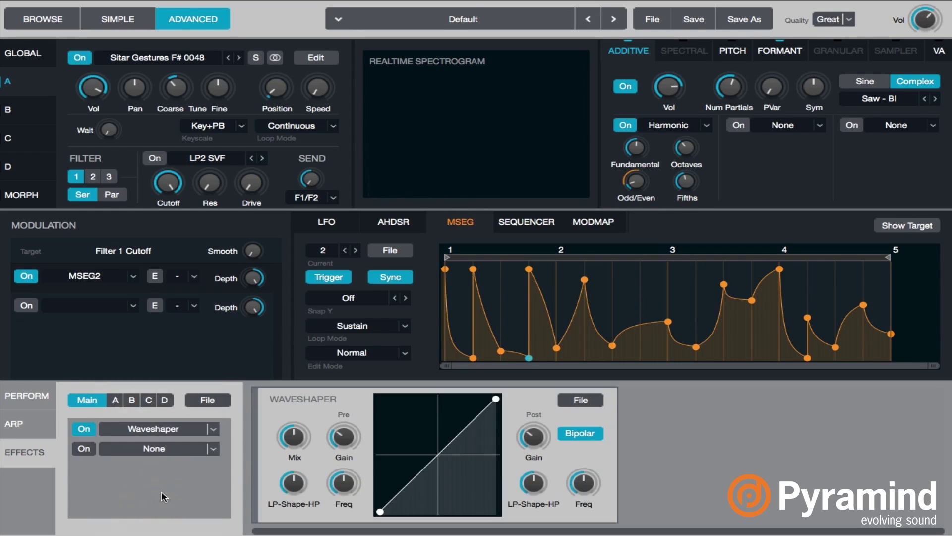
click(460, 432)
click(288, 449)
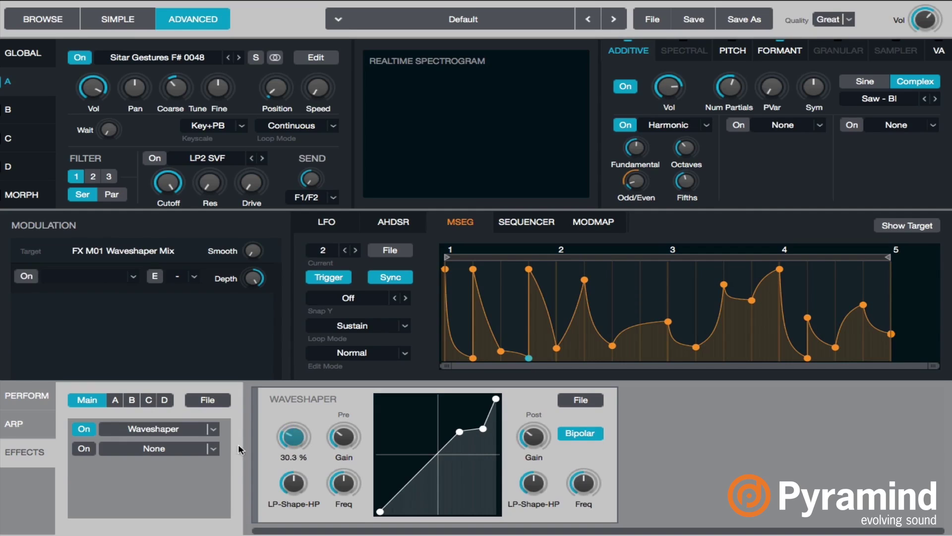
Step: Add a Distortion as the second Main effect, with Mech at about 10.1% and XCite at about 6.44%
click(214, 448)
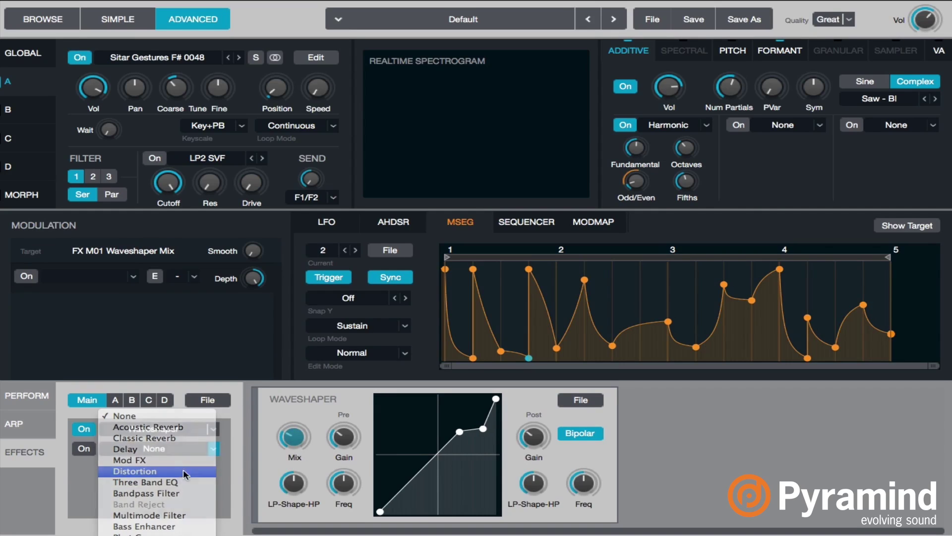
click(189, 472)
drag(343, 436, 340, 435)
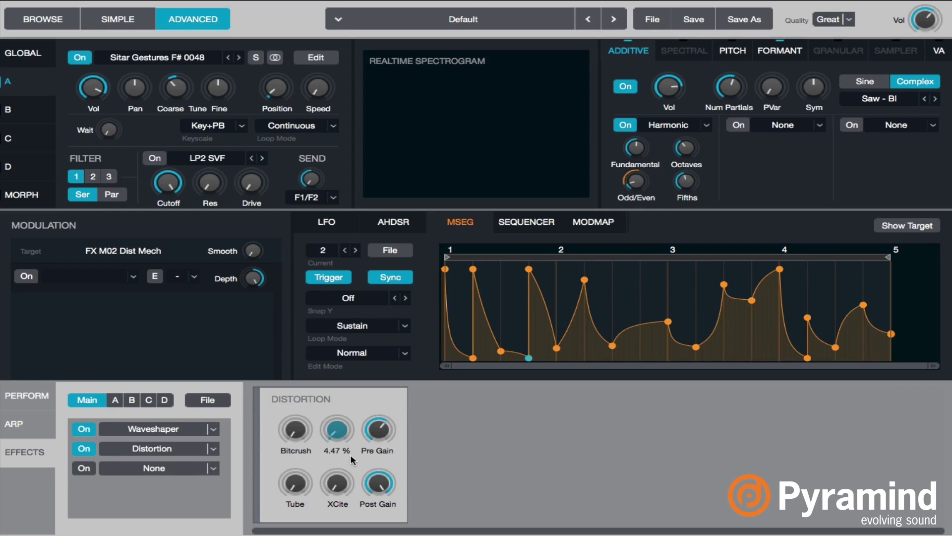
click(340, 484)
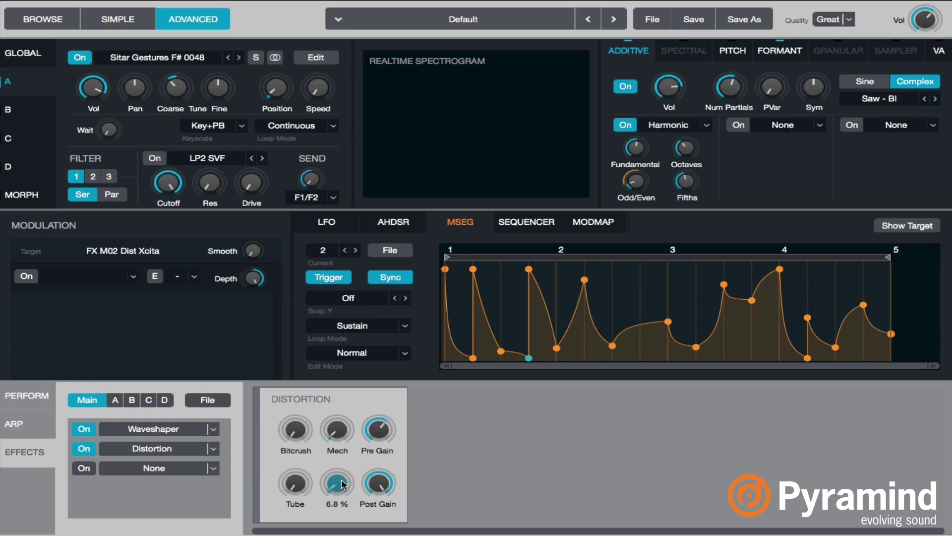
click(341, 435)
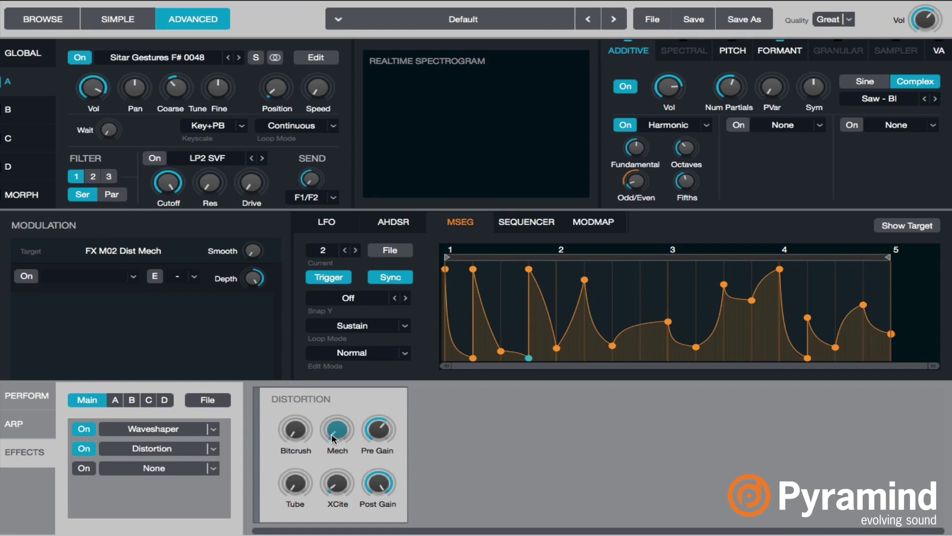
click(332, 486)
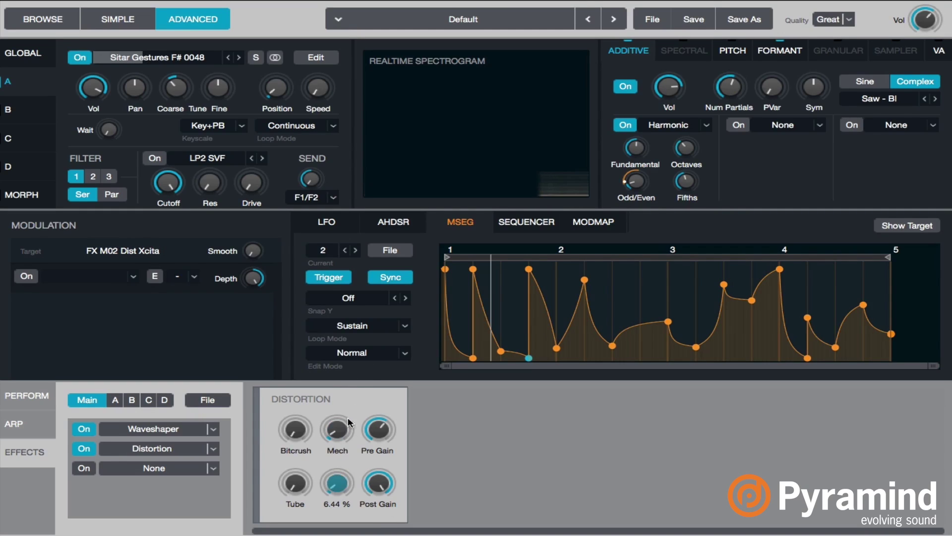
drag(350, 422, 349, 404)
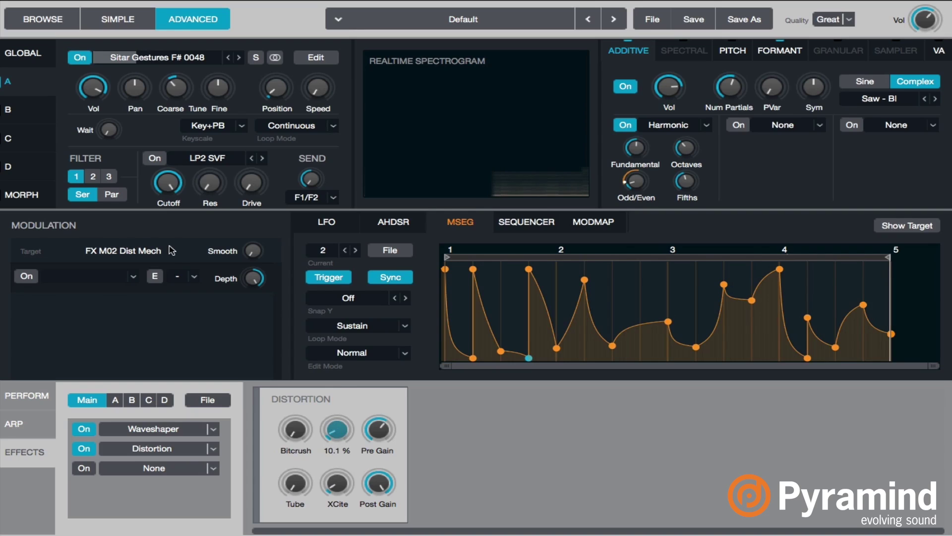
Step: Fine-tune the global filter 1 cutoff with its MSEG2 modulation depth, and raise source A's volume
click(22, 52)
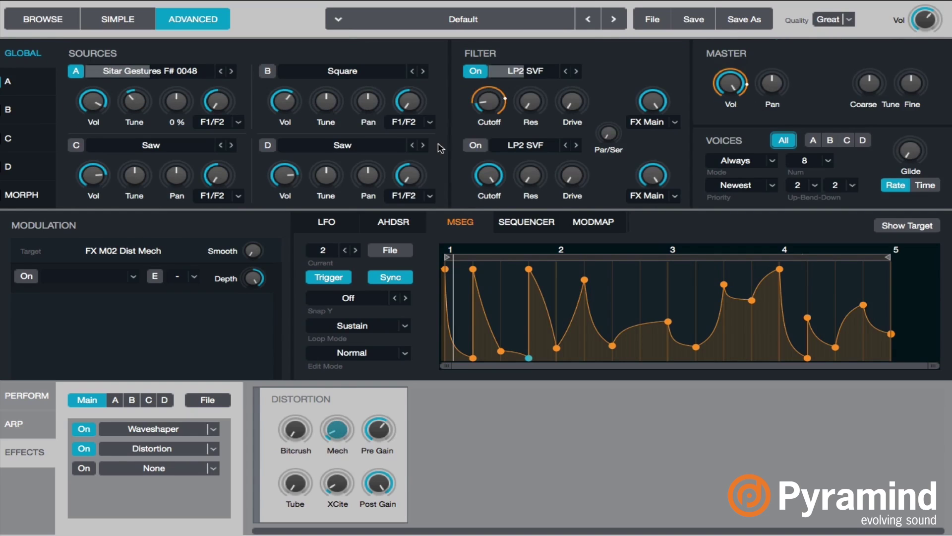
click(488, 103)
drag(253, 278, 255, 310)
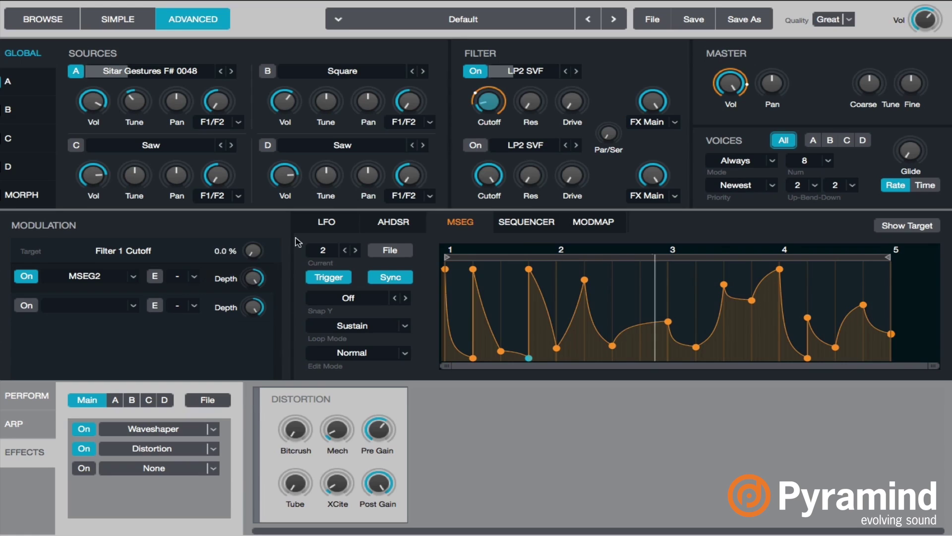
click(94, 101)
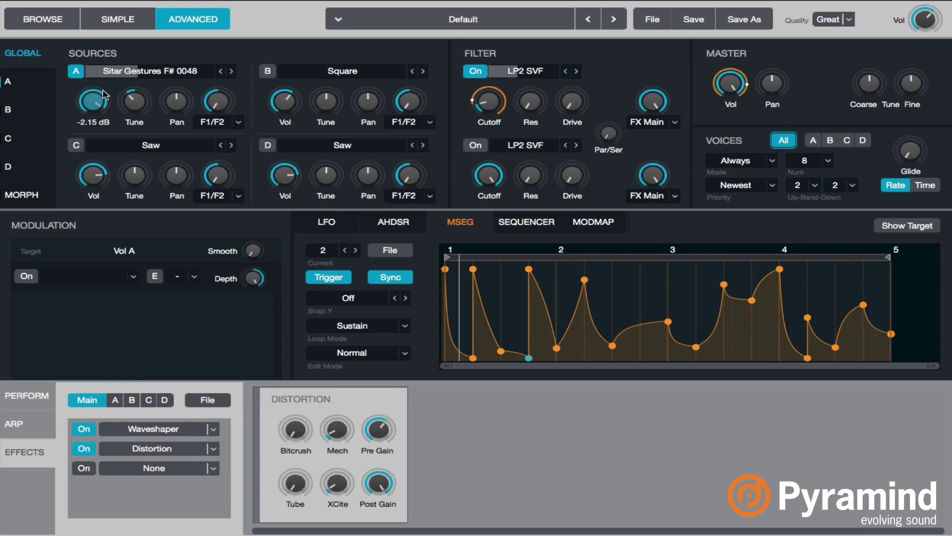
Step: Turn on source A's VA Saw oscillator, set its symmetry to about -28.6%, and lower its volume
click(50, 90)
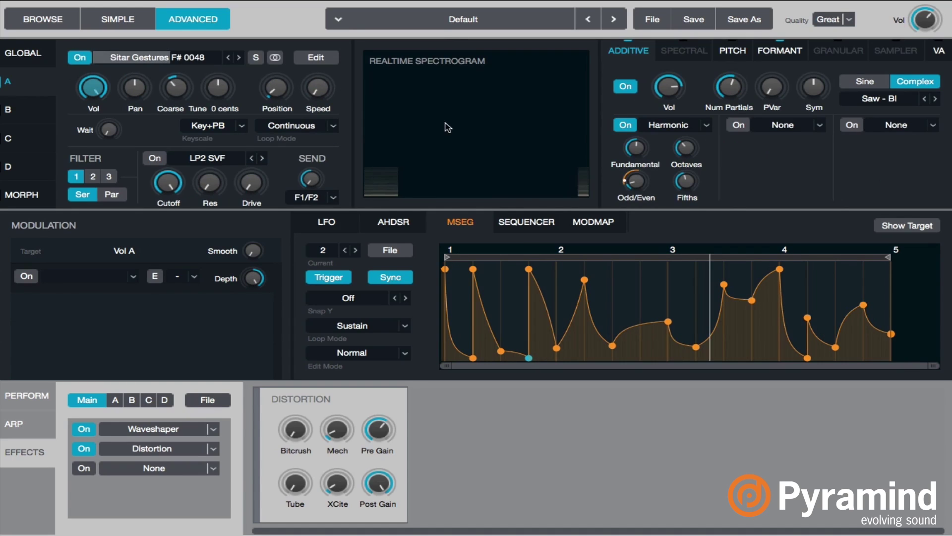
click(939, 51)
click(702, 76)
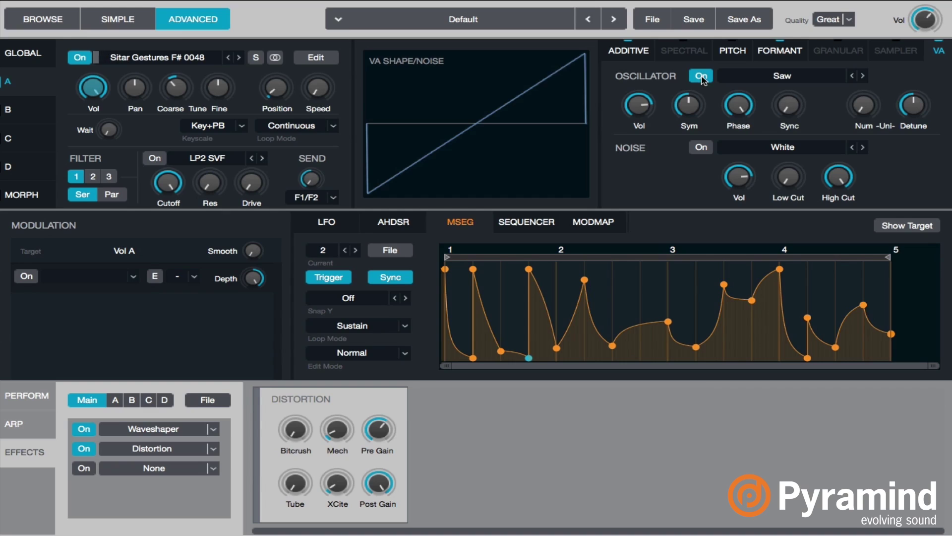
drag(685, 107, 689, 128)
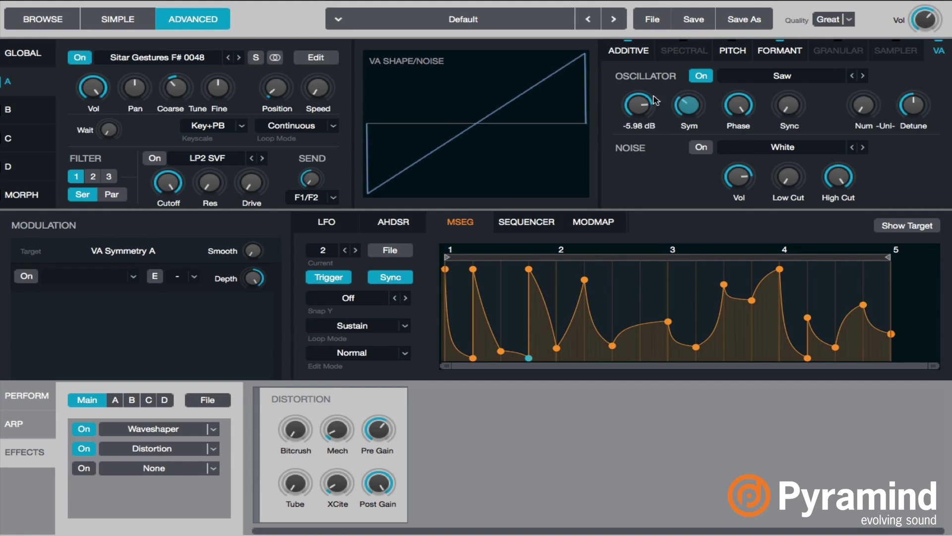
drag(643, 104, 691, 136)
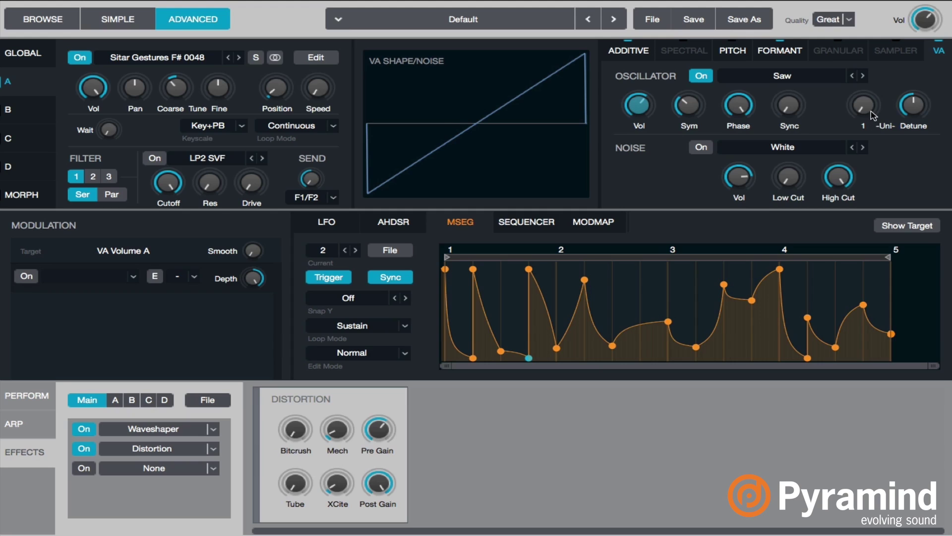
Step: Set the VA oscillator's unison number to 4 and detune to about 39.2%, raise its volume, and increase its sync
drag(873, 115, 866, 91)
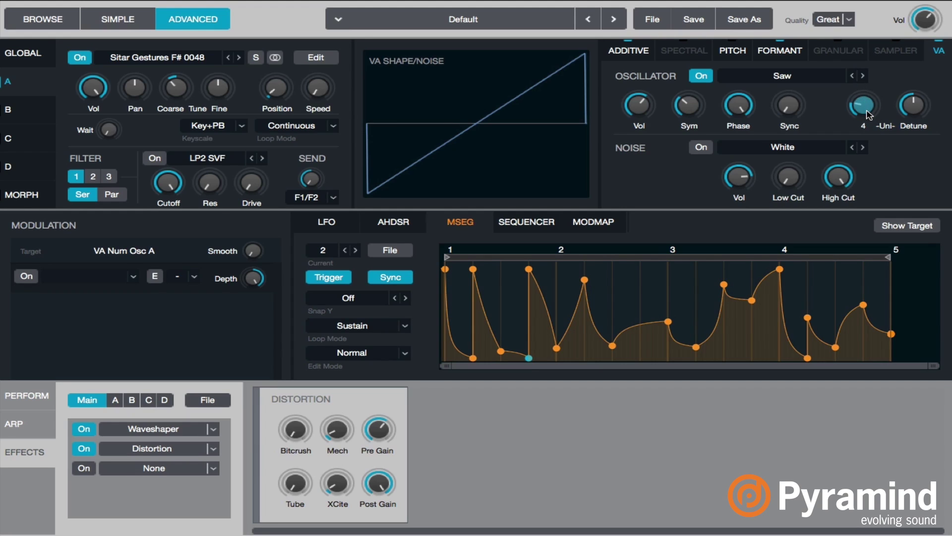
drag(911, 113, 925, 92)
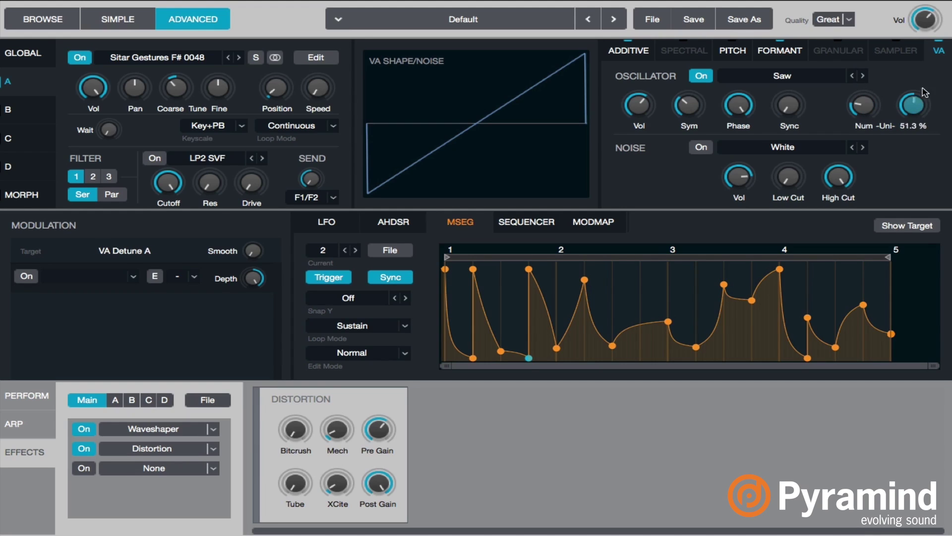
click(639, 104)
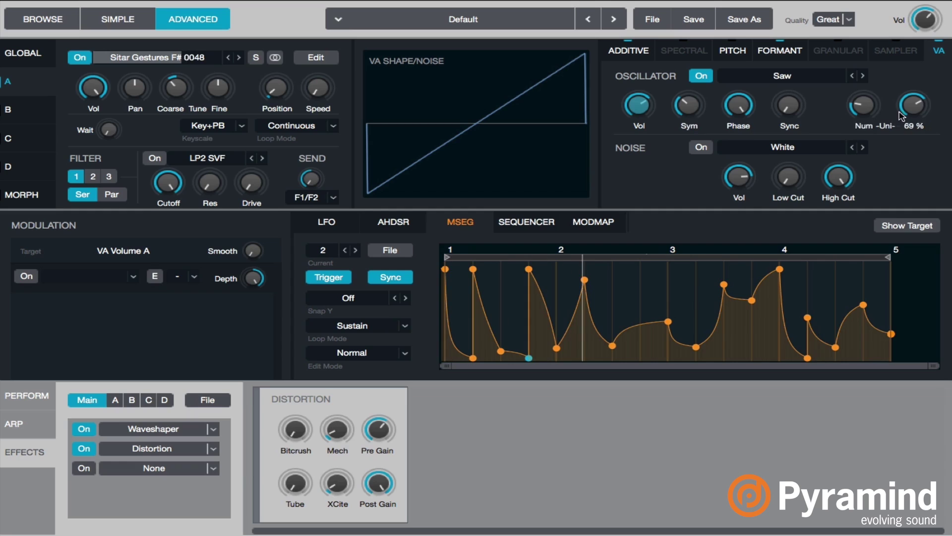
mouse_move(751, 120)
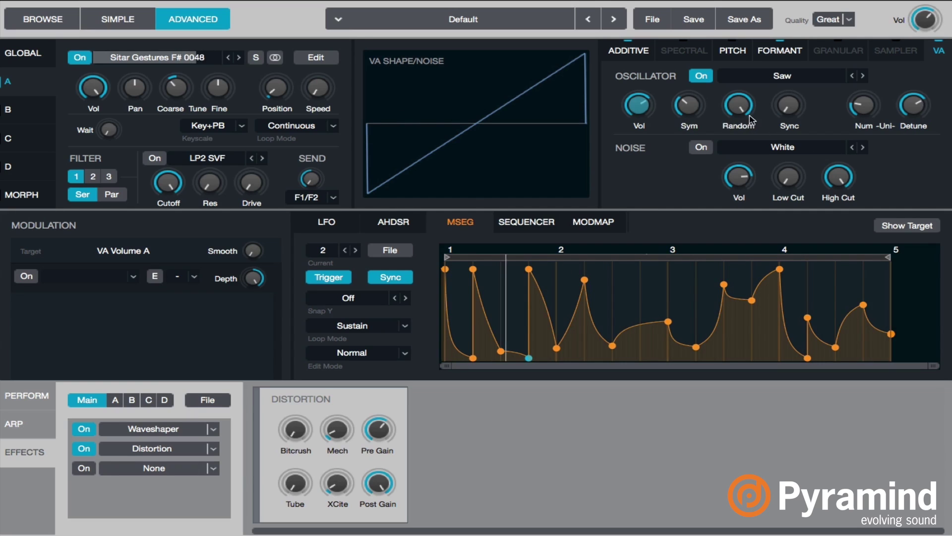
click(788, 106)
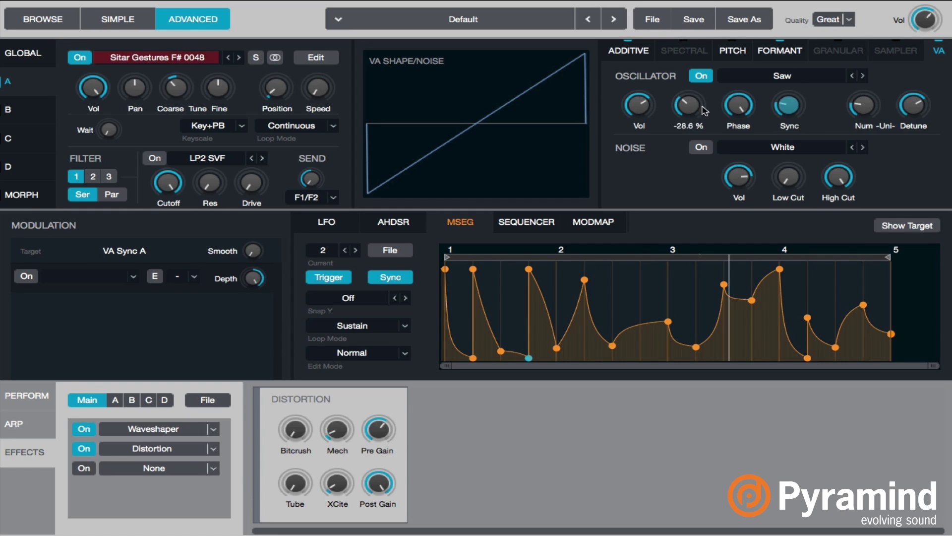
click(914, 105)
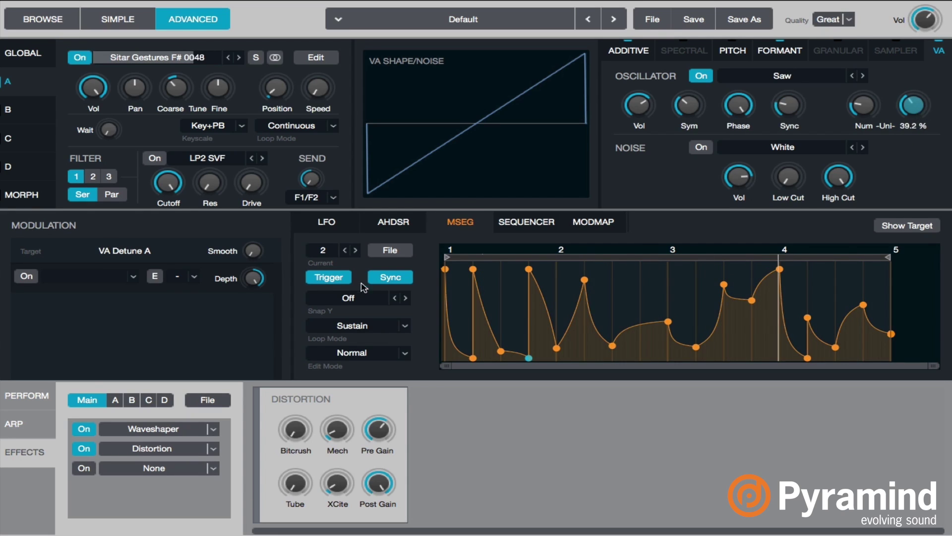
Step: Add an Acoustic Reverb as the third Main effect, with time about 2563 ms, Hi Damp about 28.8% and mix about 24.8%
click(213, 469)
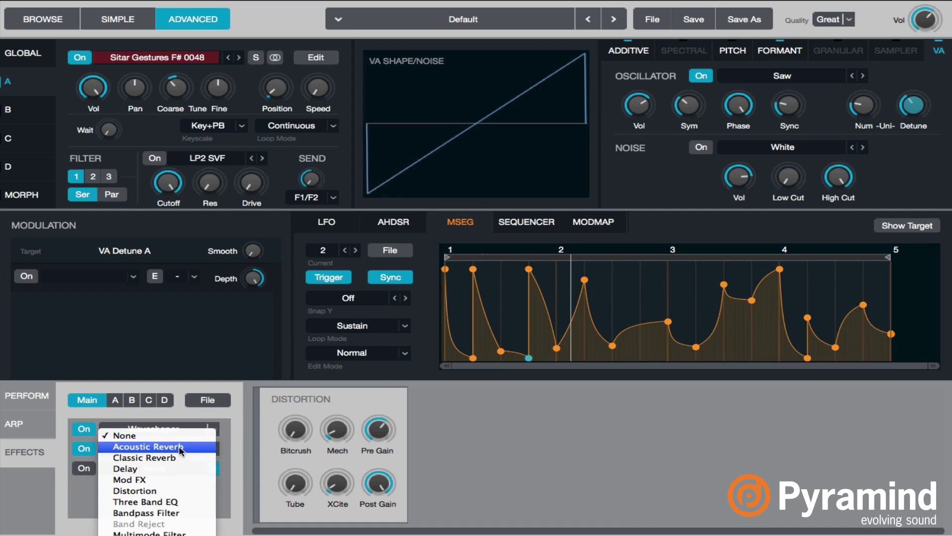
click(212, 446)
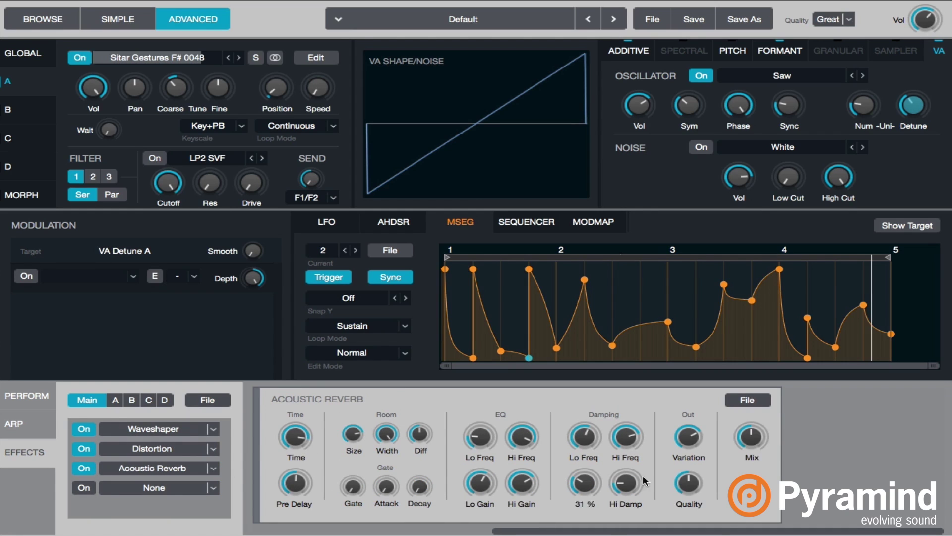
drag(746, 457, 747, 491)
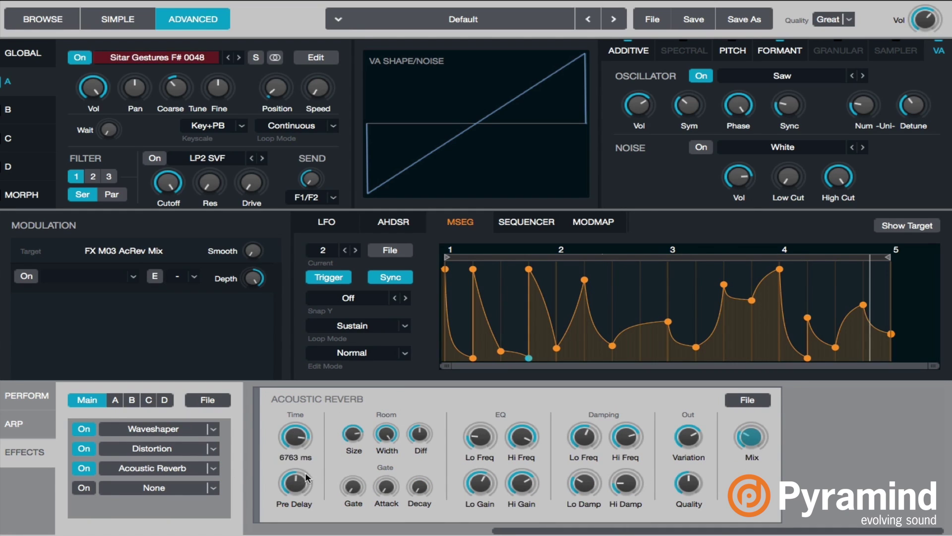
click(301, 436)
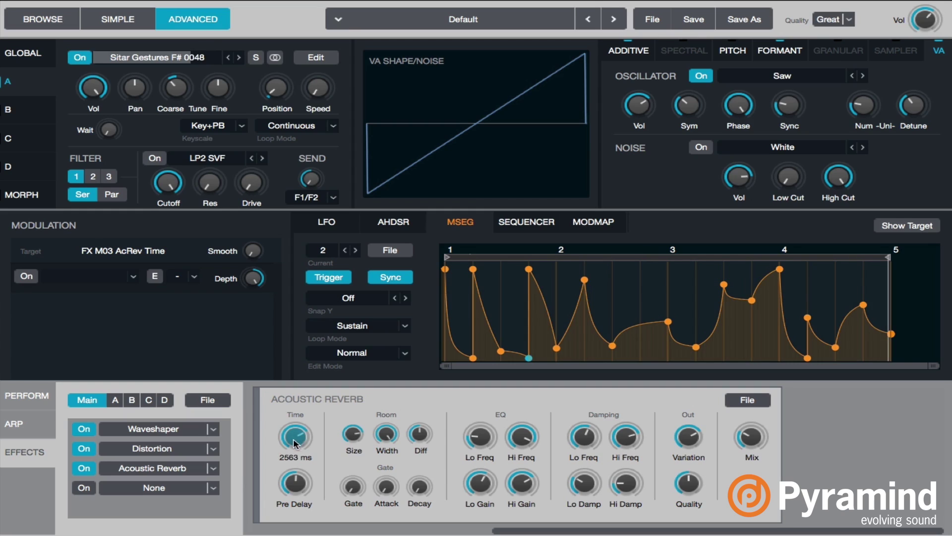
click(639, 483)
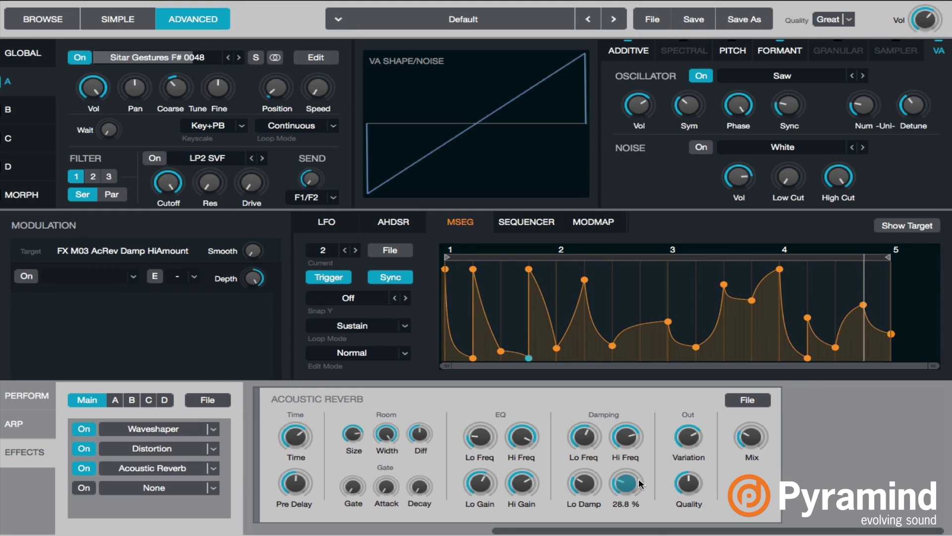
click(751, 436)
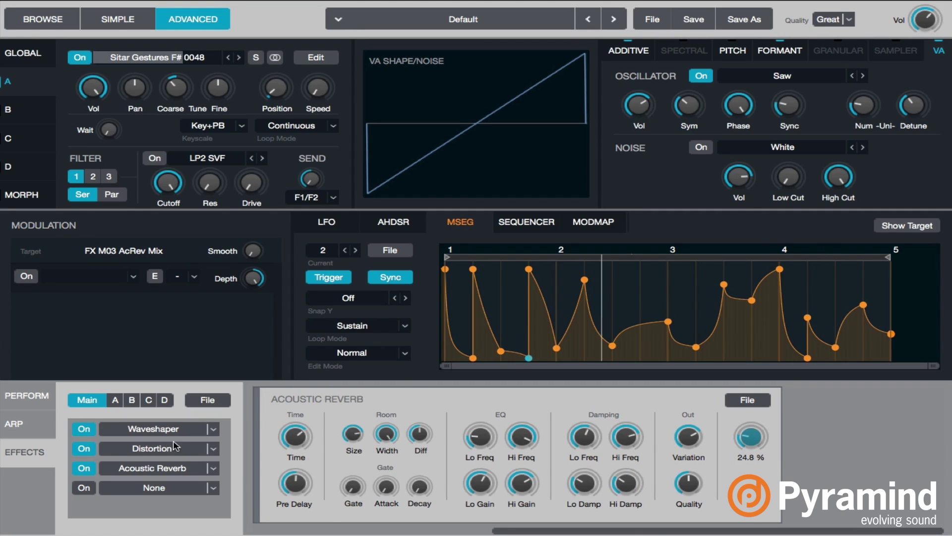
Step: Move the Distortion ahead of the Waveshaper in the Main effects chain and lower the Waveshaper mix to about 4.32%
drag(152, 448, 173, 429)
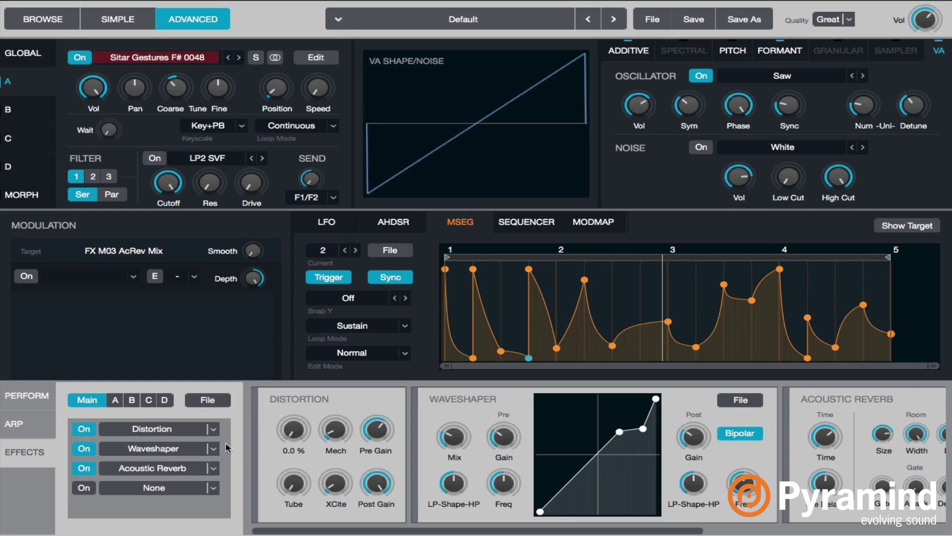
scroll(278, 451, right, 3)
click(294, 440)
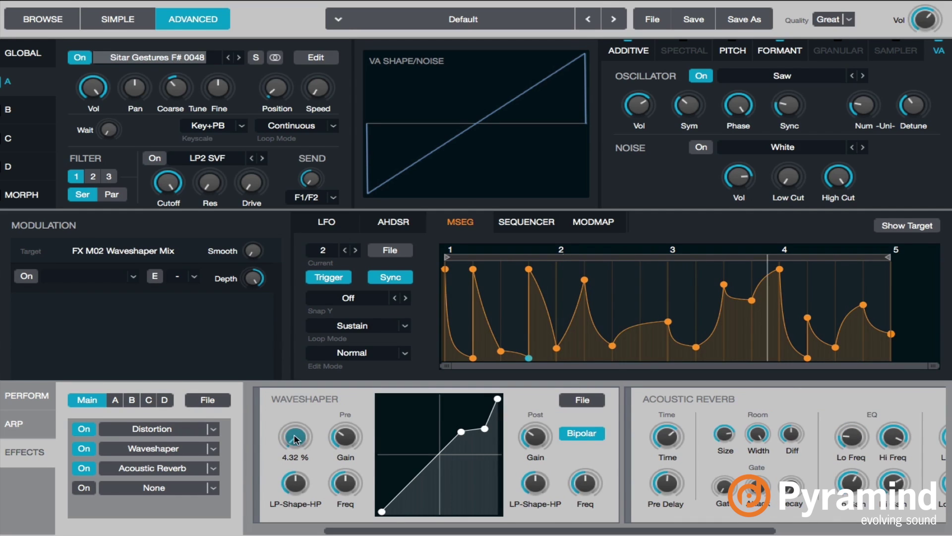
Step: Lower the Mech and XCite amounts of the Distortion effect
scroll(380, 444, left, 3)
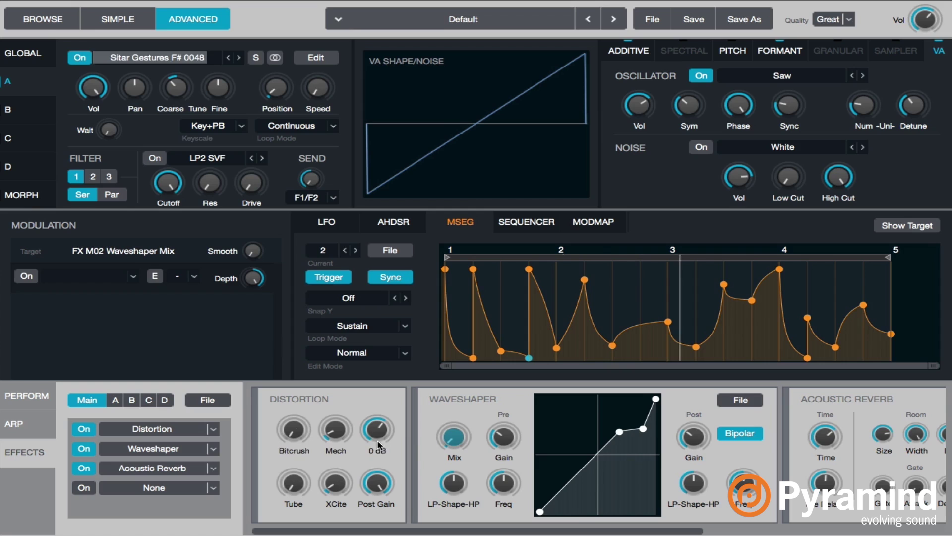
click(336, 431)
click(336, 484)
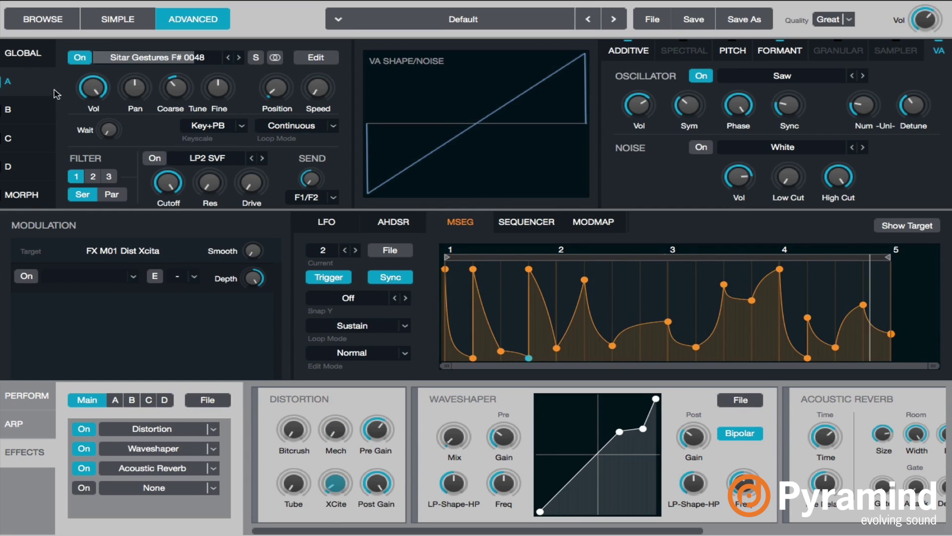
Step: Change global filter 1 to LP4 MG, with drive about 26.9% and resonance about 36.2%, adjusting its cutoff
click(23, 53)
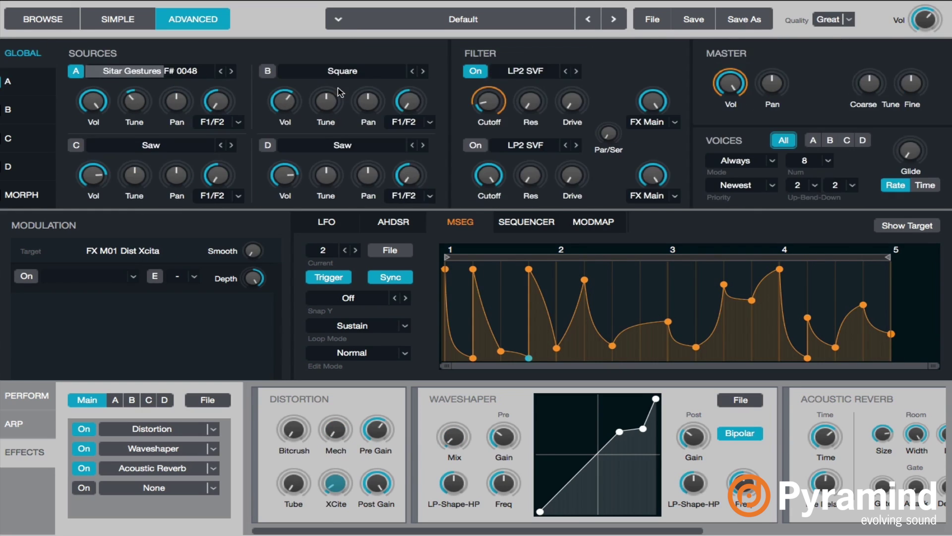
click(529, 75)
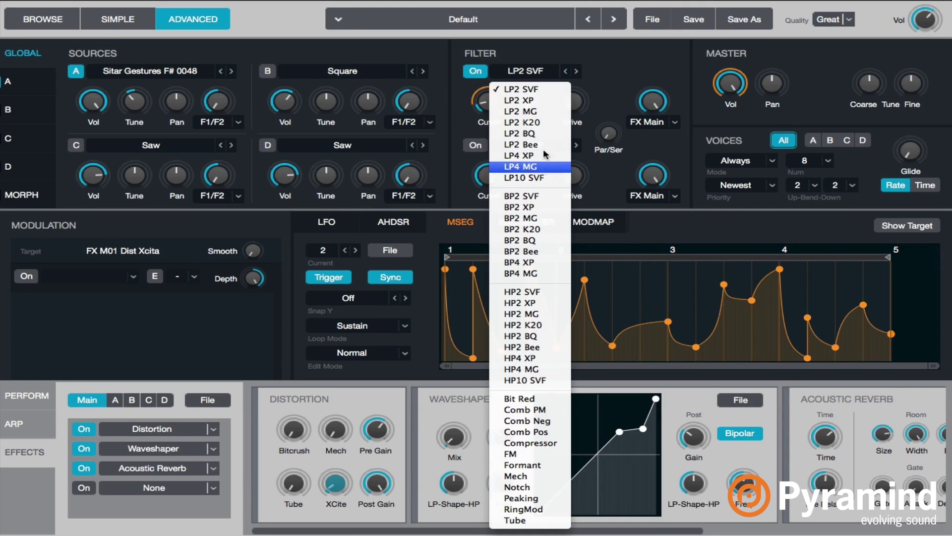
click(544, 166)
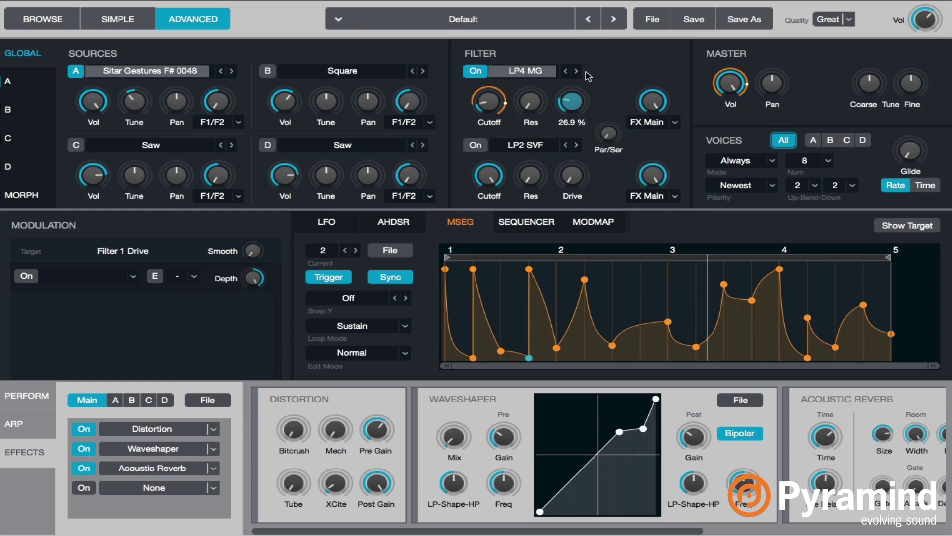
click(489, 102)
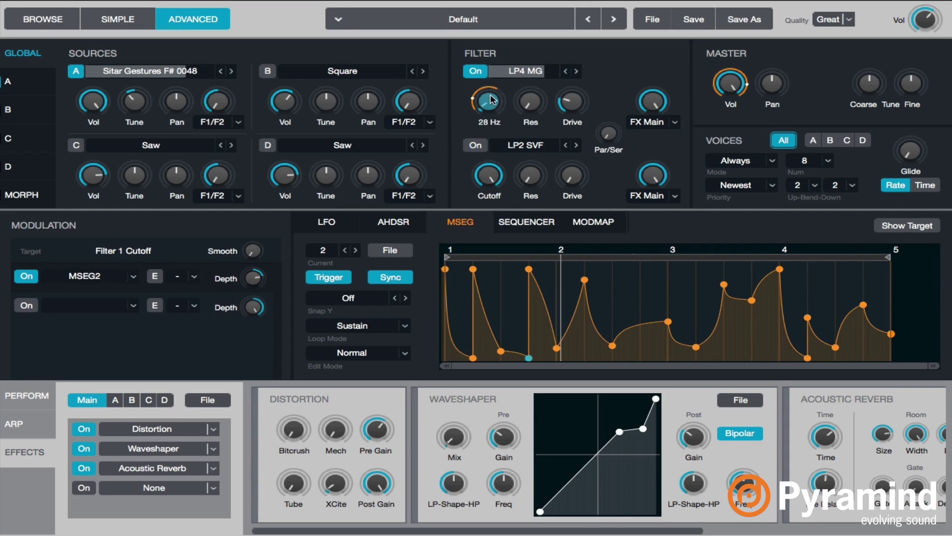
click(529, 103)
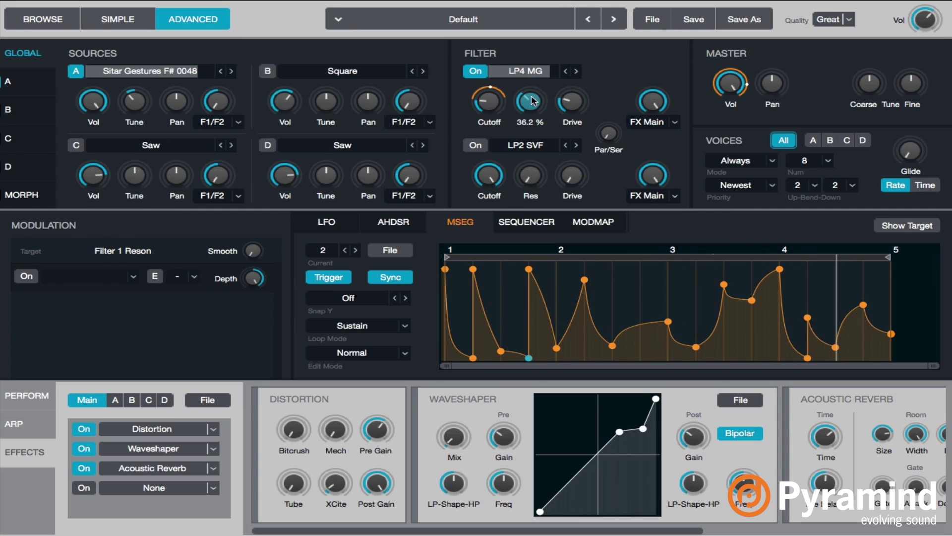
Step: Switch off the MSEG2 modulation of global filter 1's cutoff and raise the cutoff to about 1374 Hz
click(483, 104)
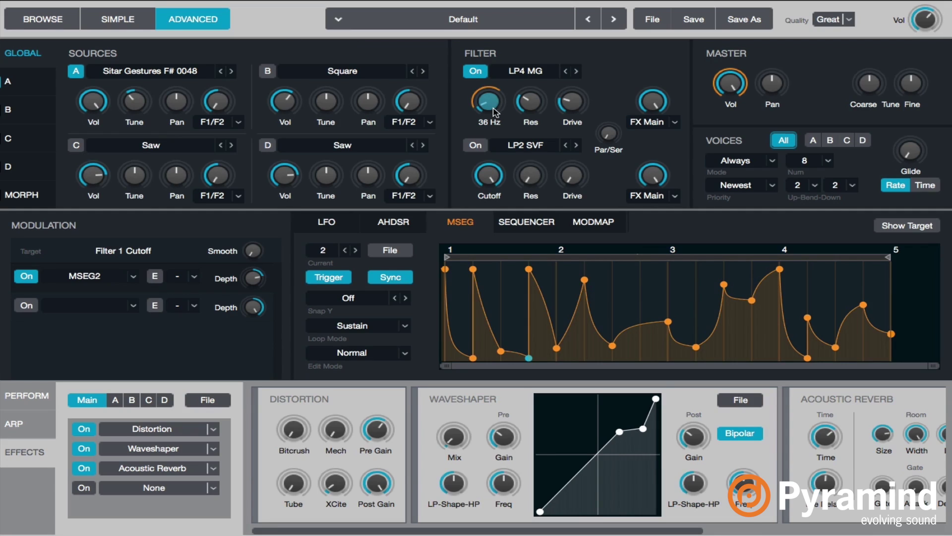
drag(494, 109, 500, 77)
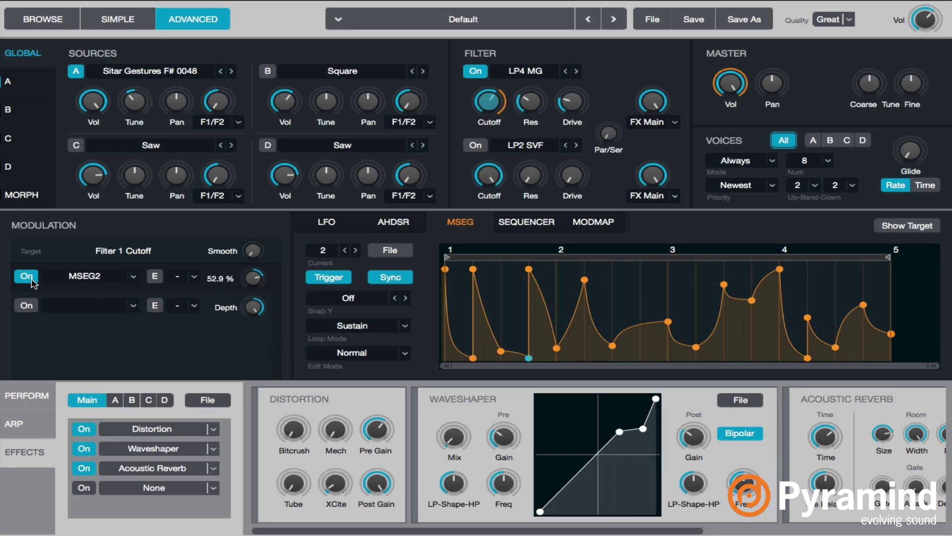
click(31, 281)
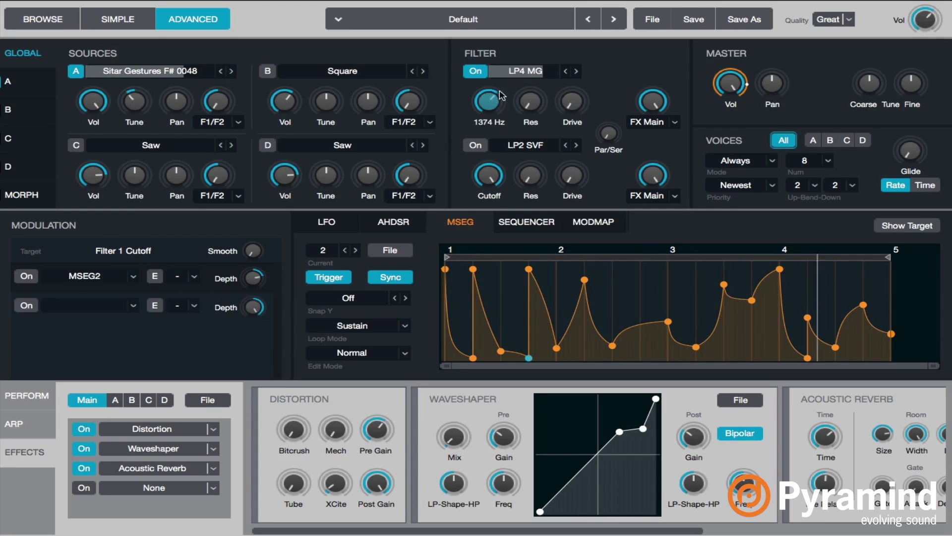
Step: Raise source A's coarse tuning and show its additive synthesis settings
click(26, 84)
double_click(181, 88)
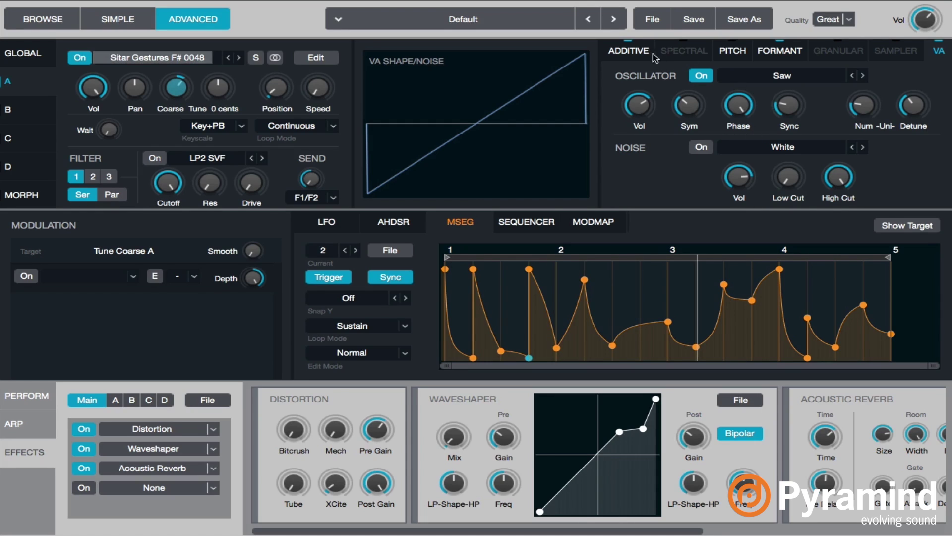
click(629, 51)
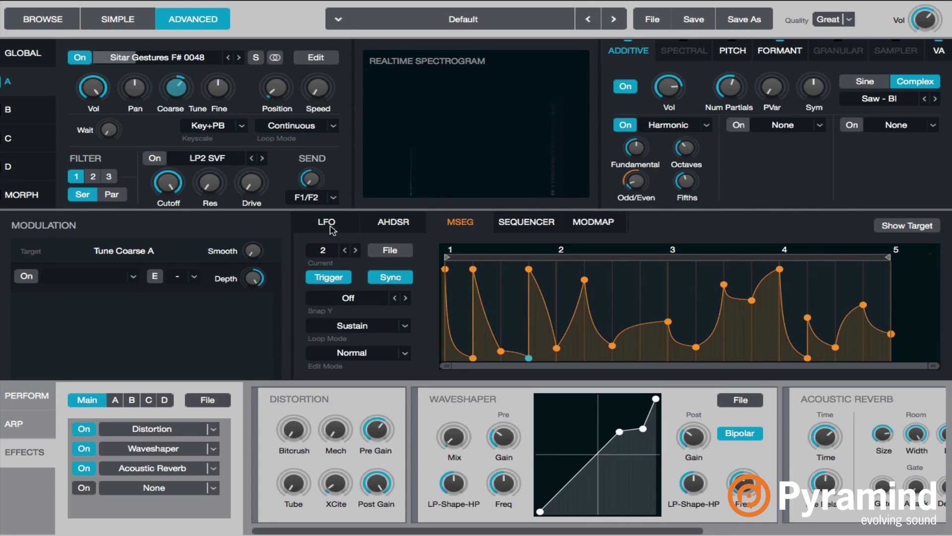
Step: Lengthen the attack of AHDSR 1, which modulates the master volume, by raising the Attack performance control above 41.2%
click(401, 224)
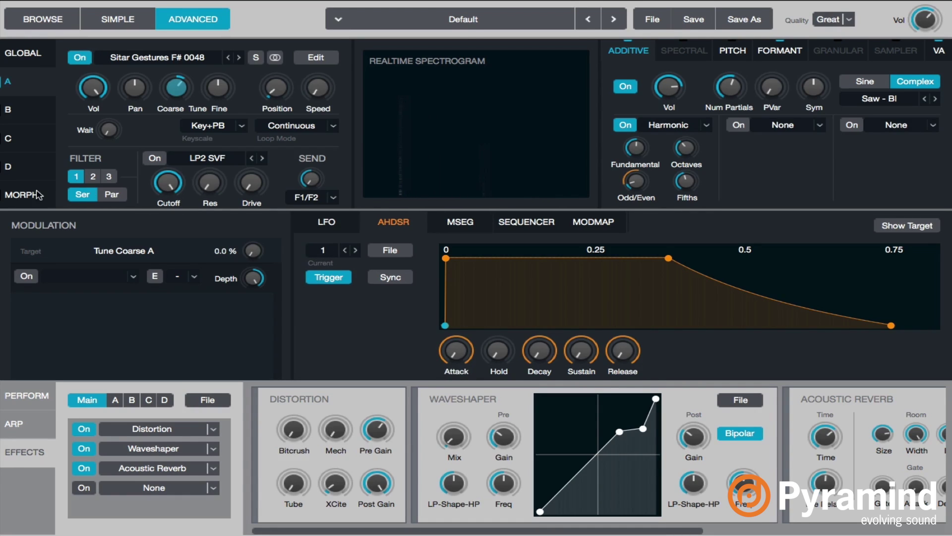
click(22, 53)
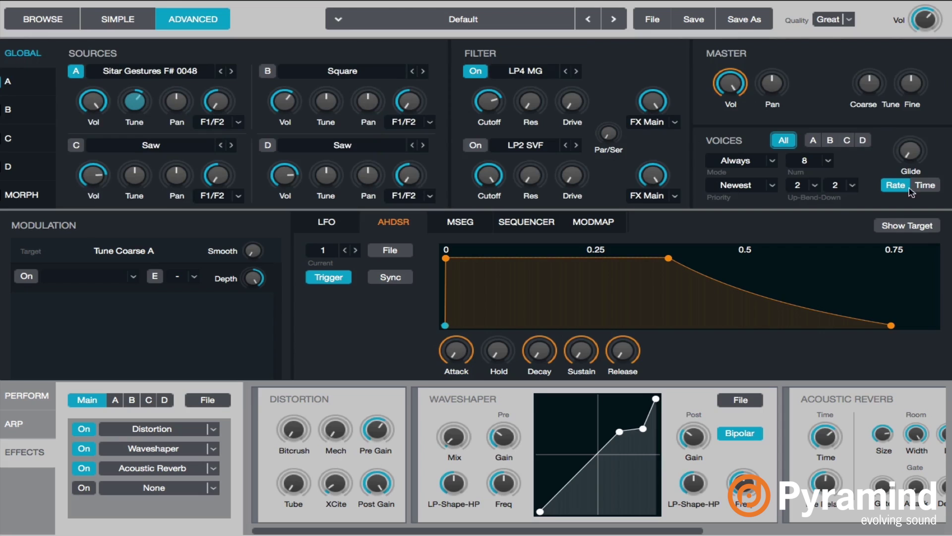
click(731, 84)
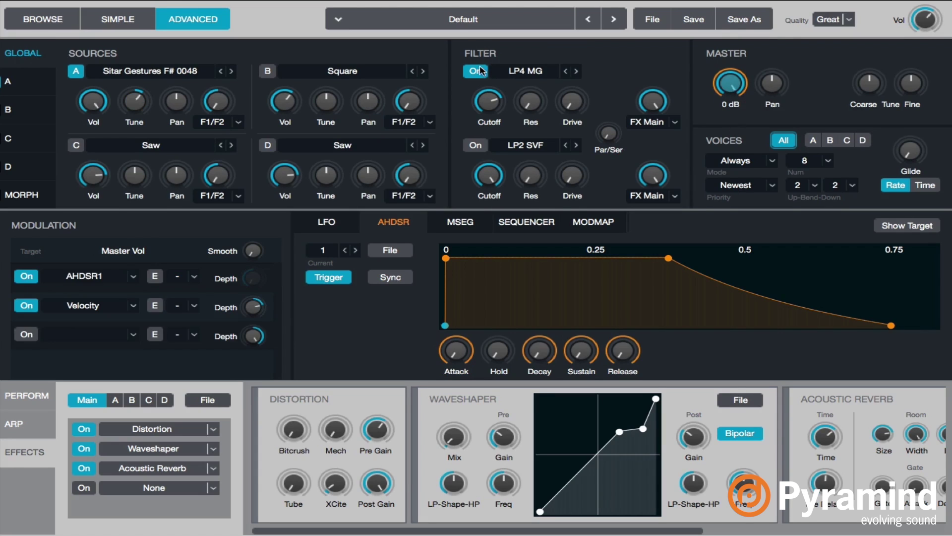
click(13, 83)
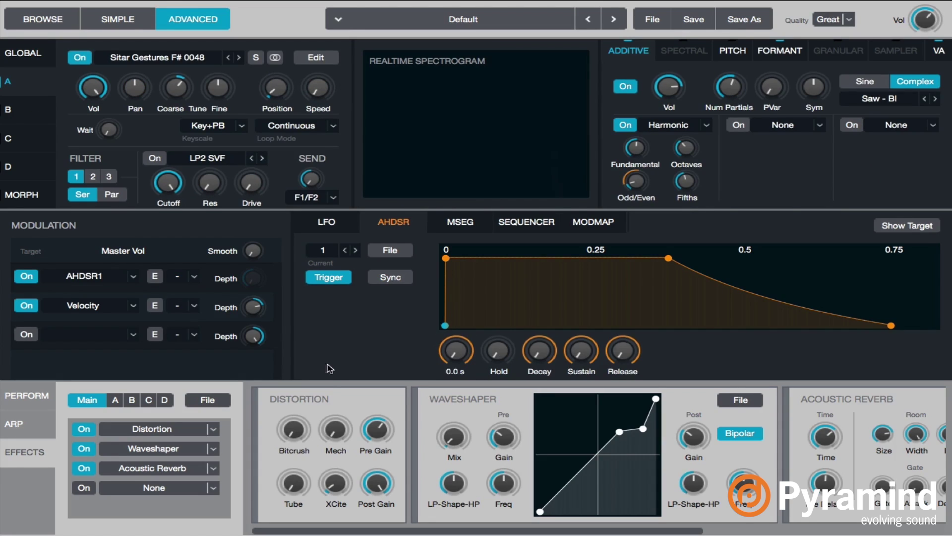
click(15, 402)
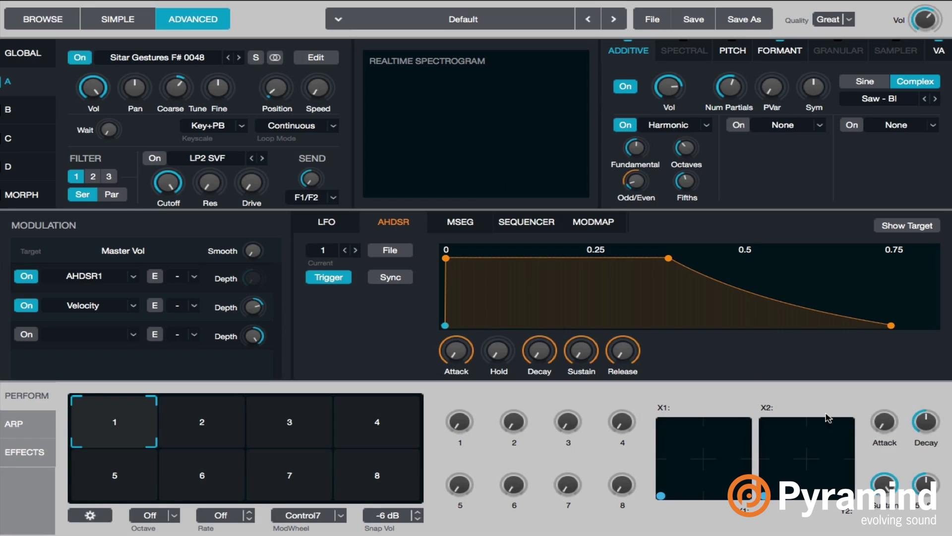
scroll(885, 421, up, 10)
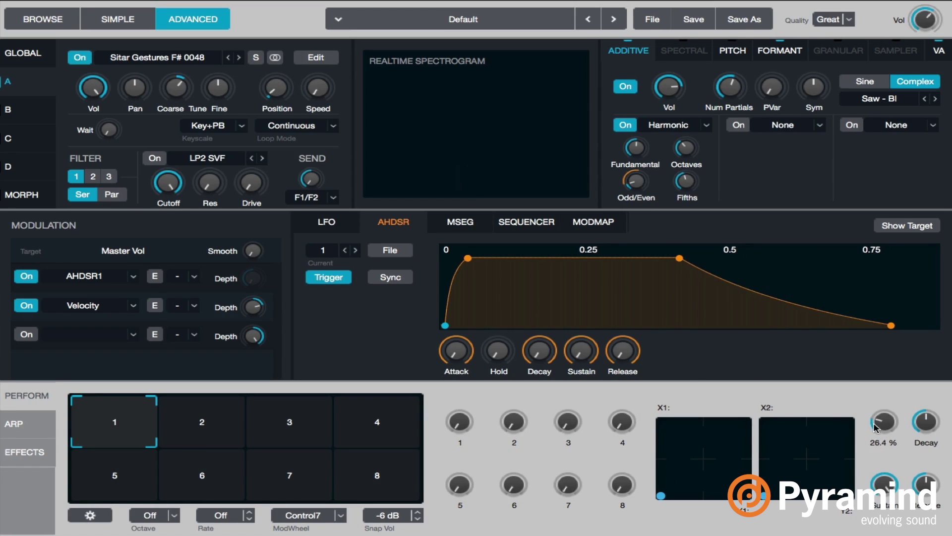
drag(877, 423, 888, 433)
scroll(926, 421, up, 8)
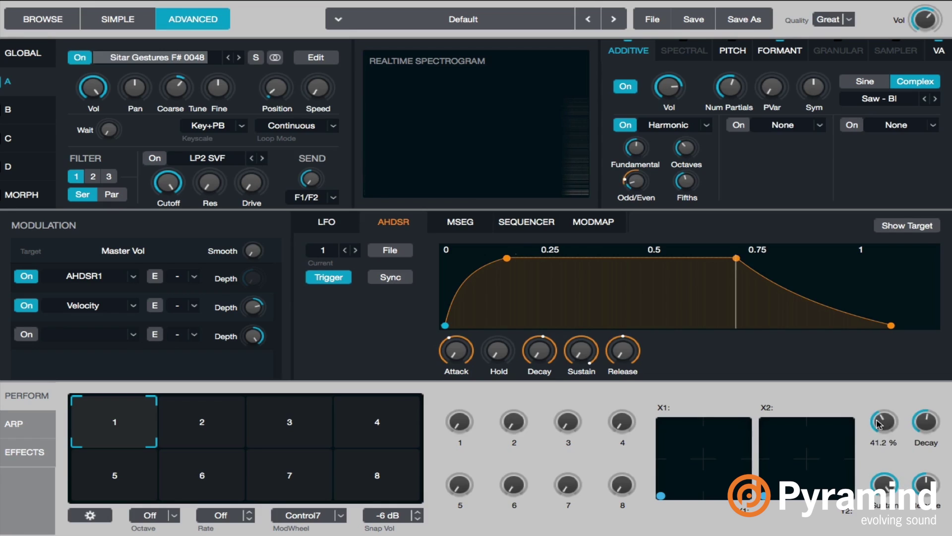
scroll(883, 425, up, 4)
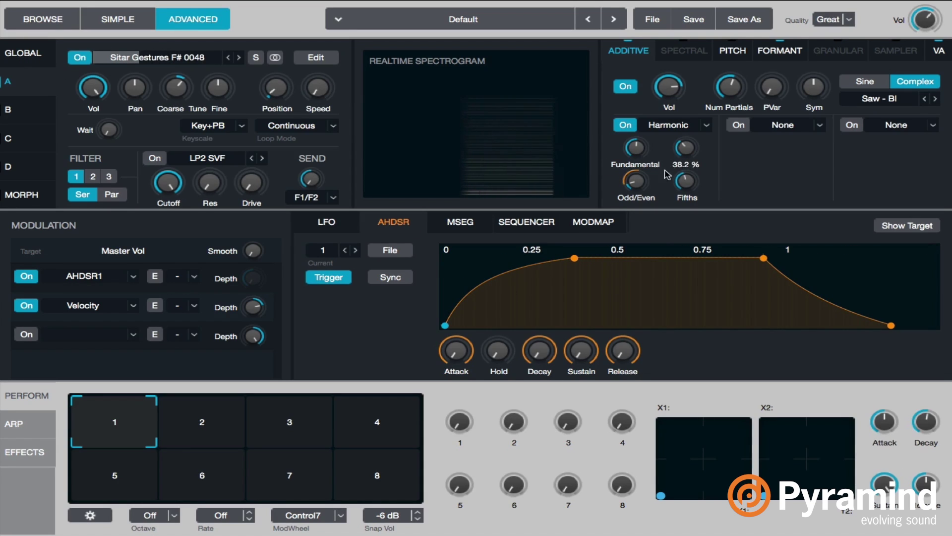
Step: Turn off MSEG1 modulation of source A's Odd/Even harmonics and raise their balance, with Fundamental about 33.4% and lower Octaves and Fifths
click(635, 180)
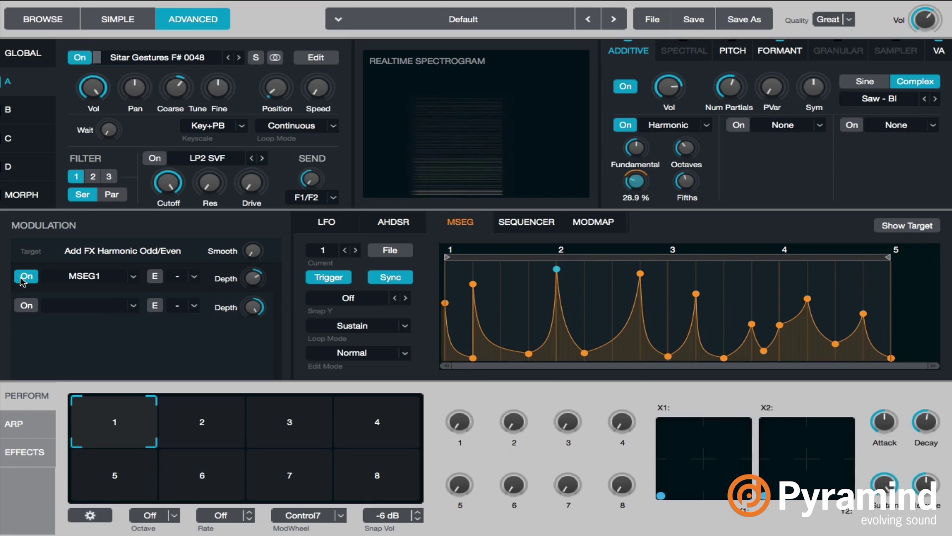
click(24, 277)
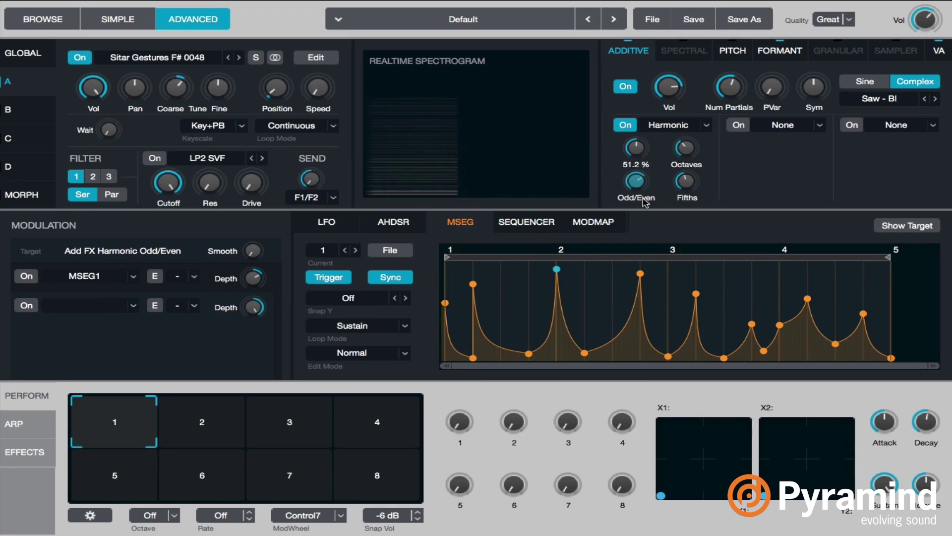
click(636, 148)
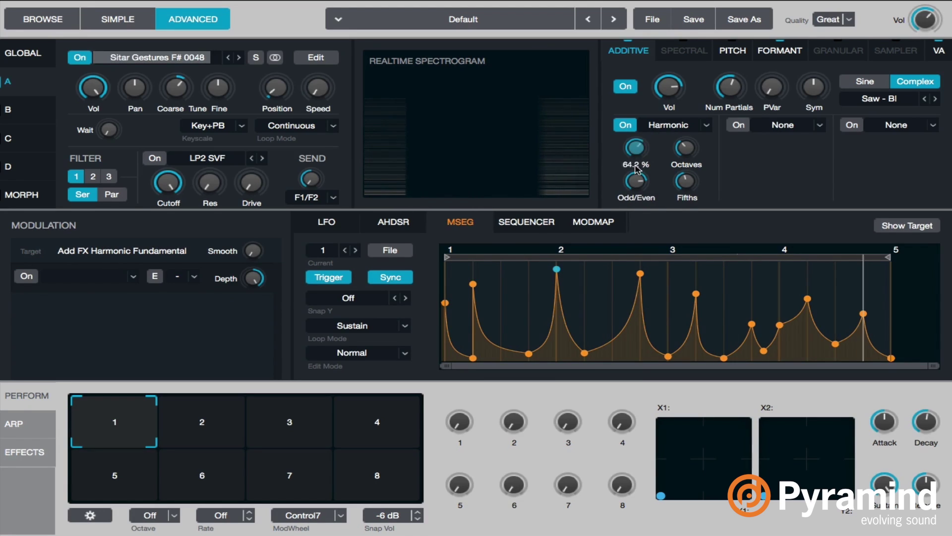
click(685, 148)
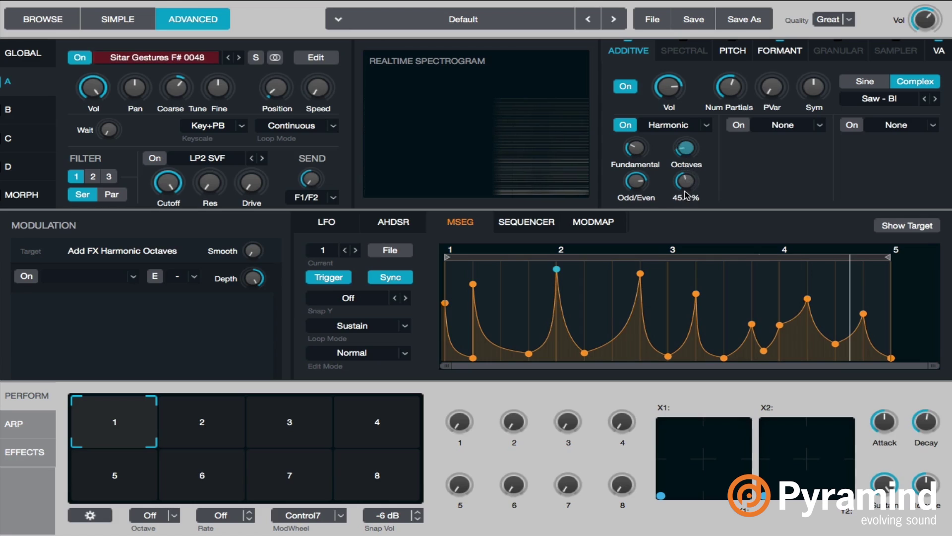
click(635, 148)
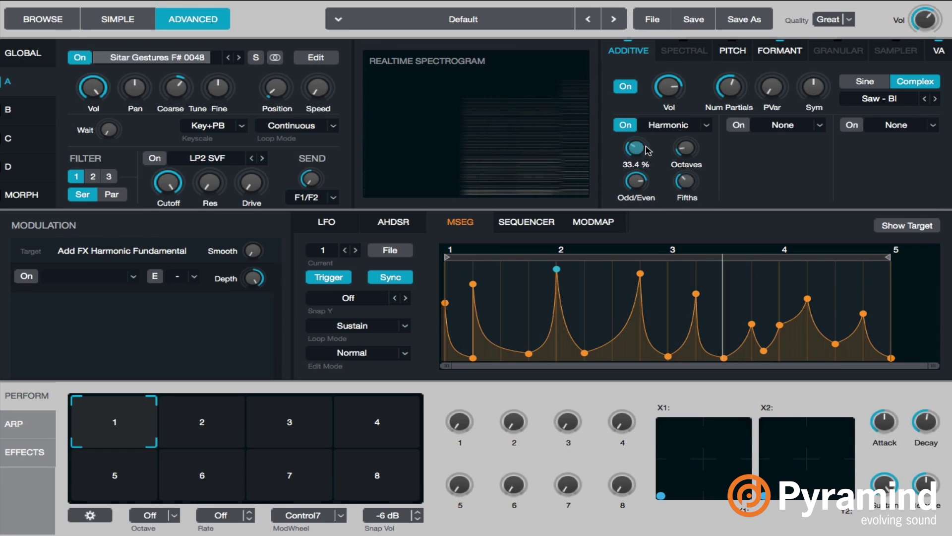
Step: Set source A's additive symmetry to about 52.3% and its pitch variation to about 0.0878%
click(815, 87)
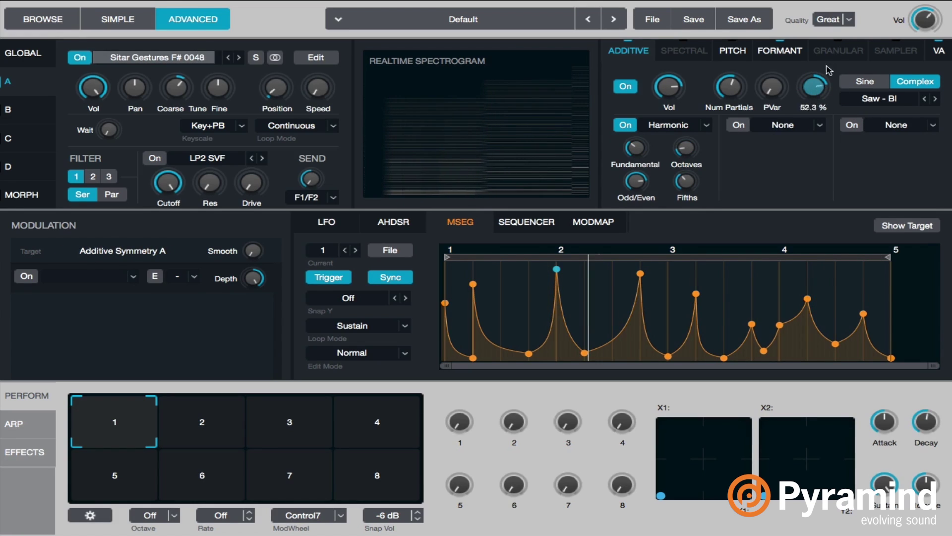
click(772, 84)
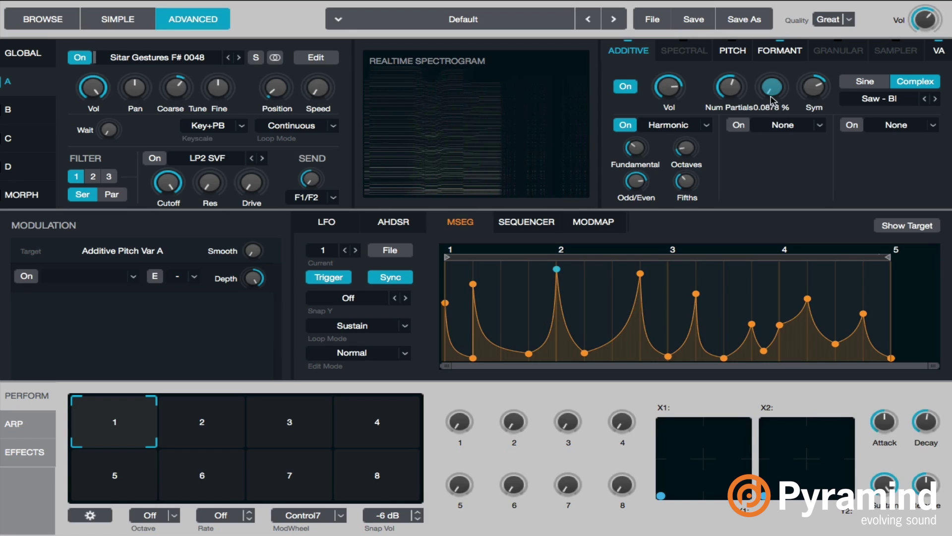
Step: Modulate source A's fine tuning with LFO1 and turn off that LFO's tempo sync
right_click(215, 92)
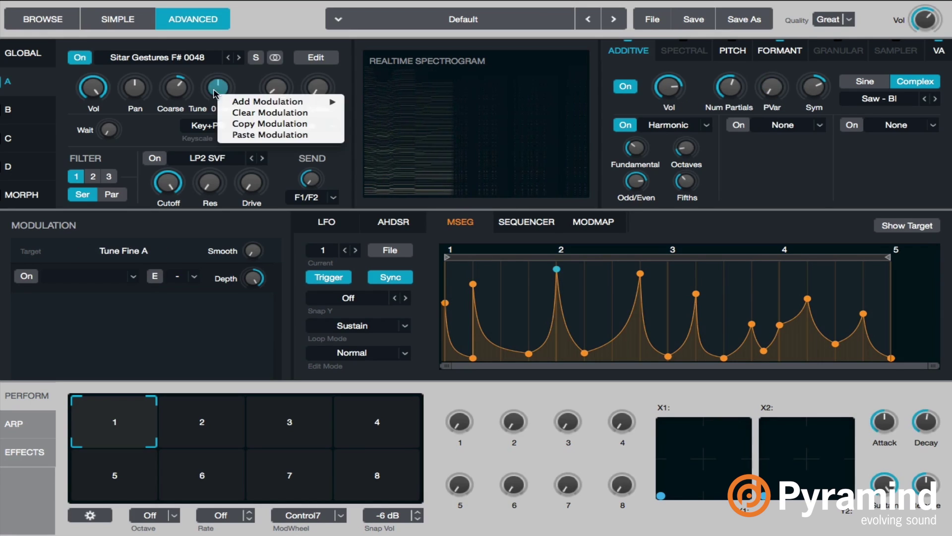
mouse_move(270, 102)
mouse_move(415, 102)
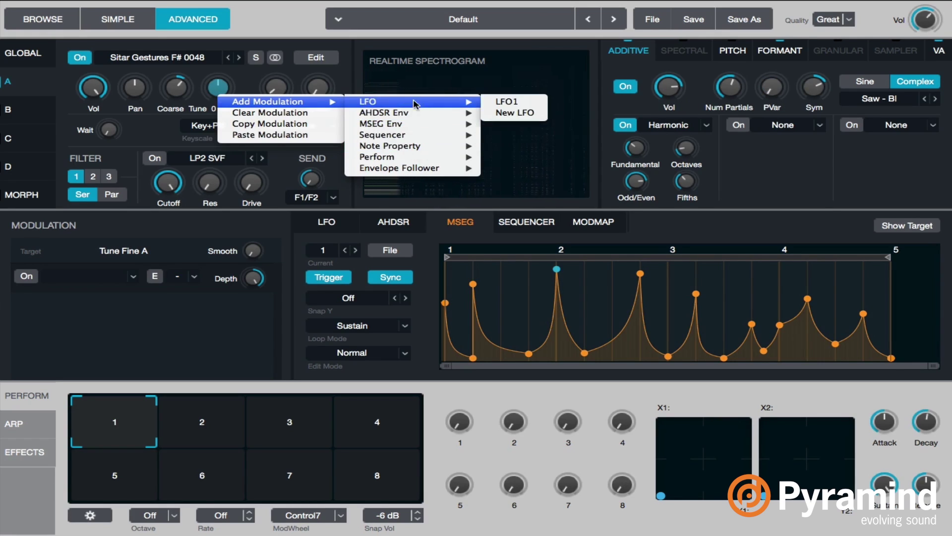
click(507, 102)
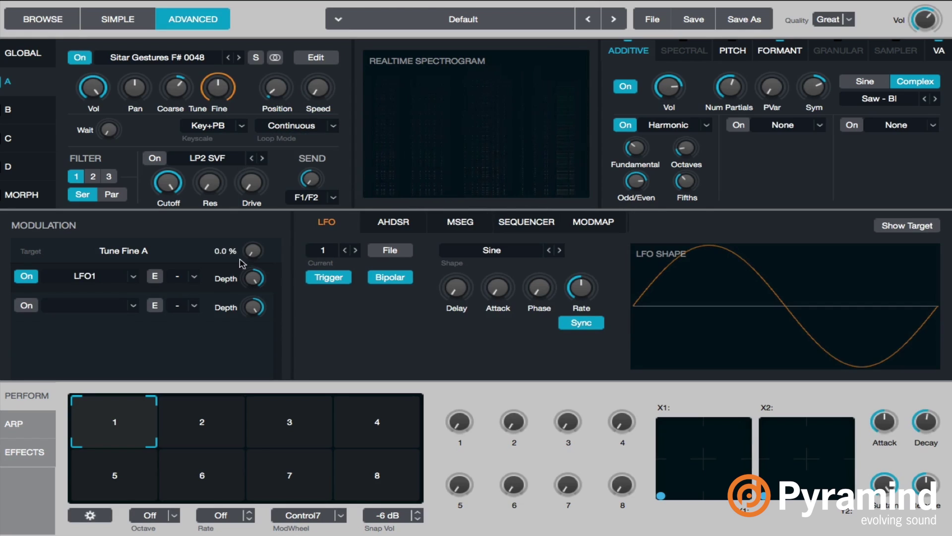
mouse_move(258, 278)
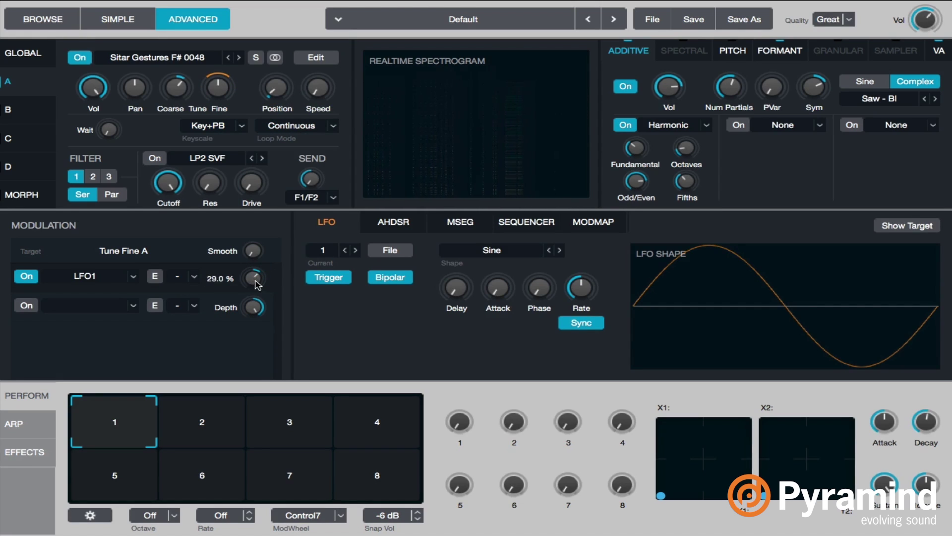
drag(253, 303, 382, 179)
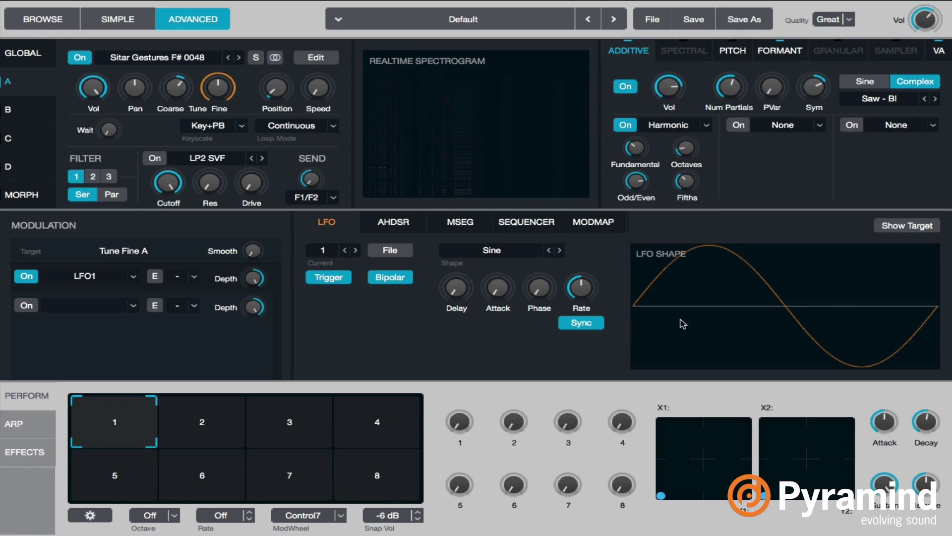
click(593, 319)
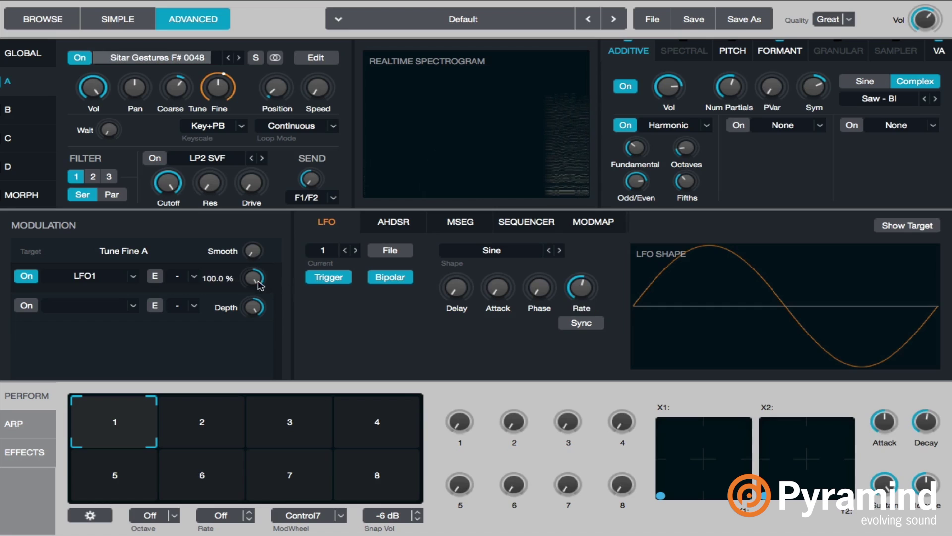
Step: Set the depth of LFO1's fine-tune modulation to 15.8% and raise the LFO's delay and attack
drag(255, 280, 250, 297)
mouse_move(254, 277)
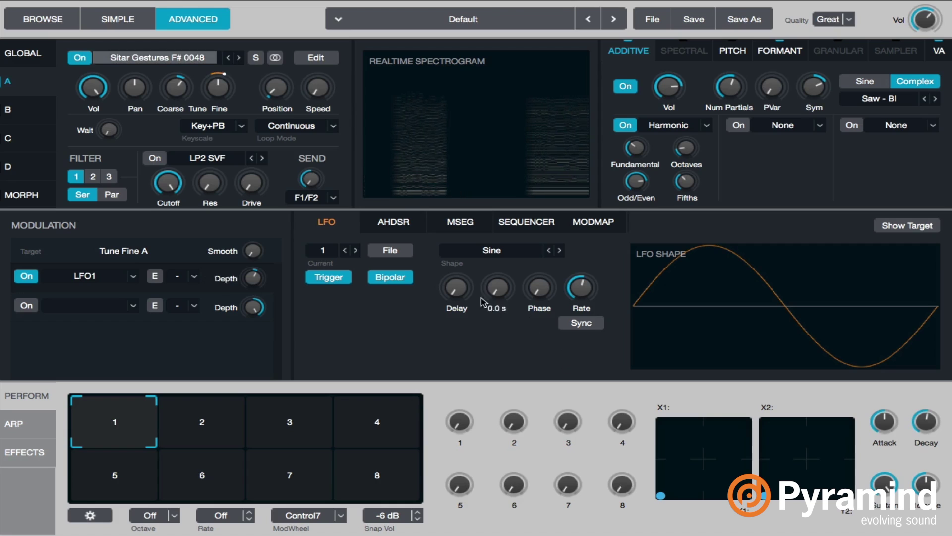
mouse_move(498, 285)
mouse_down()
mouse_move(501, 268)
mouse_move(500, 297)
mouse_up()
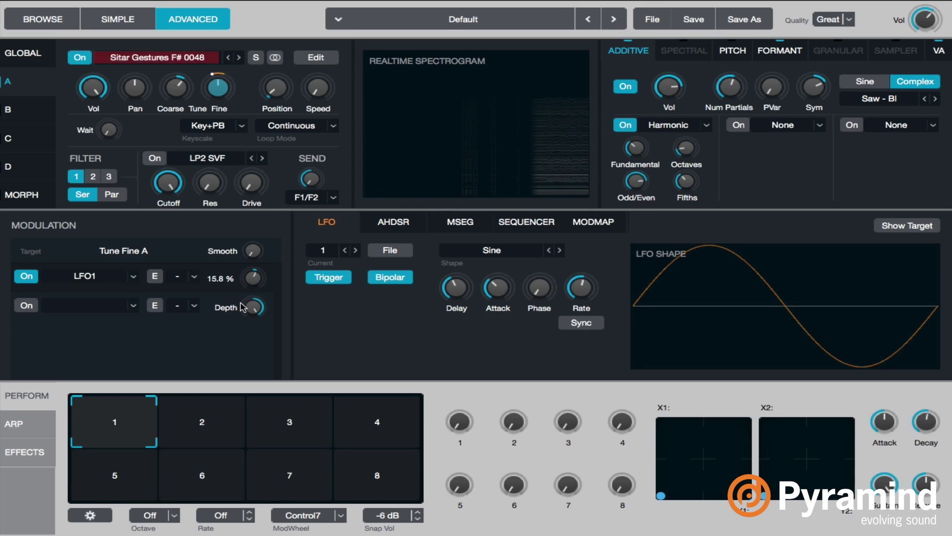
Step: Route source A's filters in parallel and turn on filters 1, 2 and 3
click(112, 194)
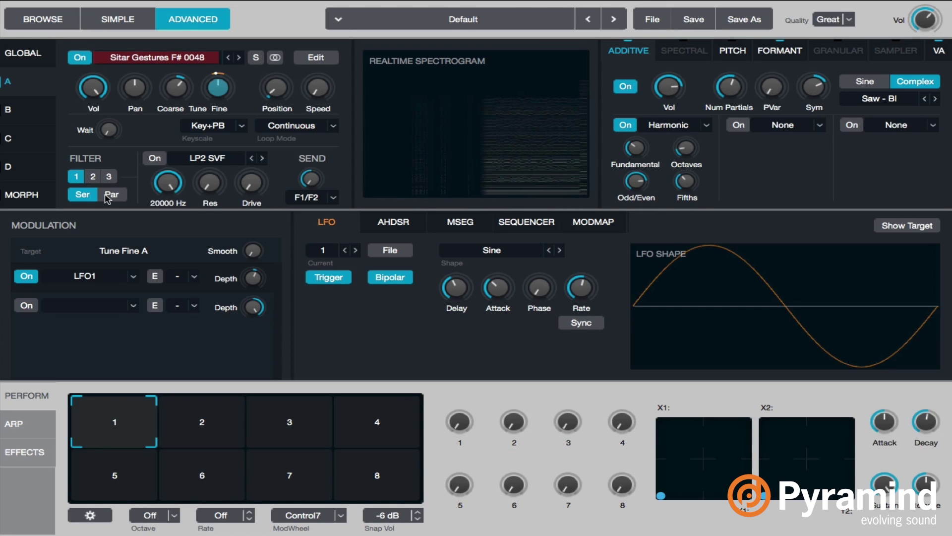
click(155, 158)
click(208, 158)
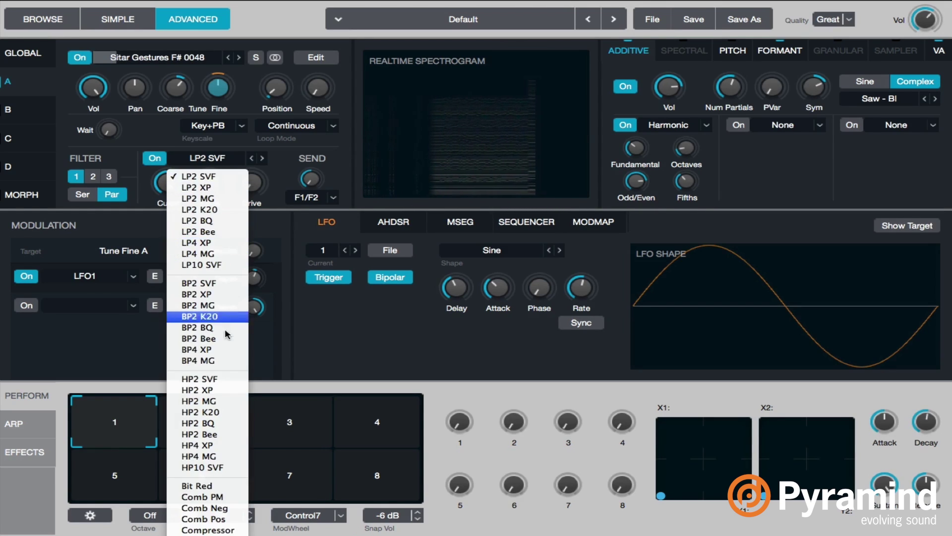
click(105, 223)
click(94, 177)
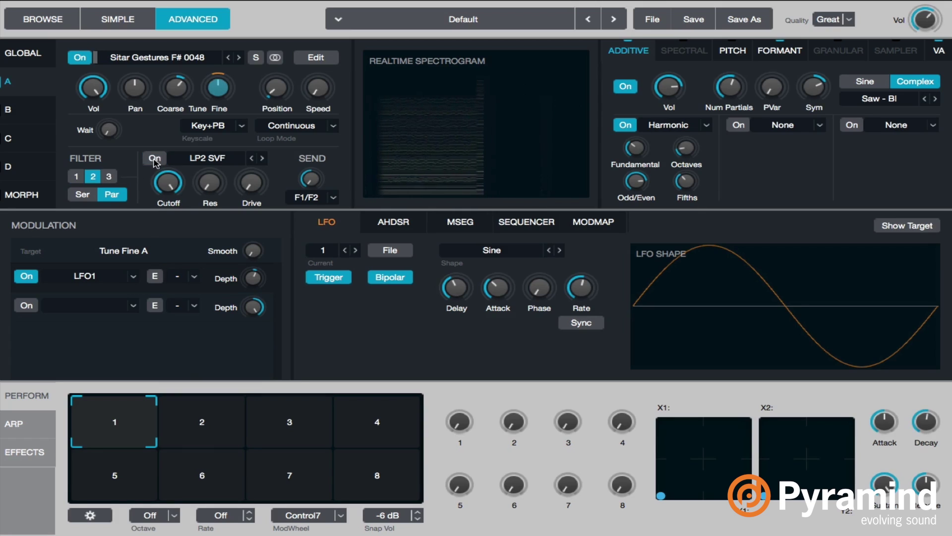
click(109, 176)
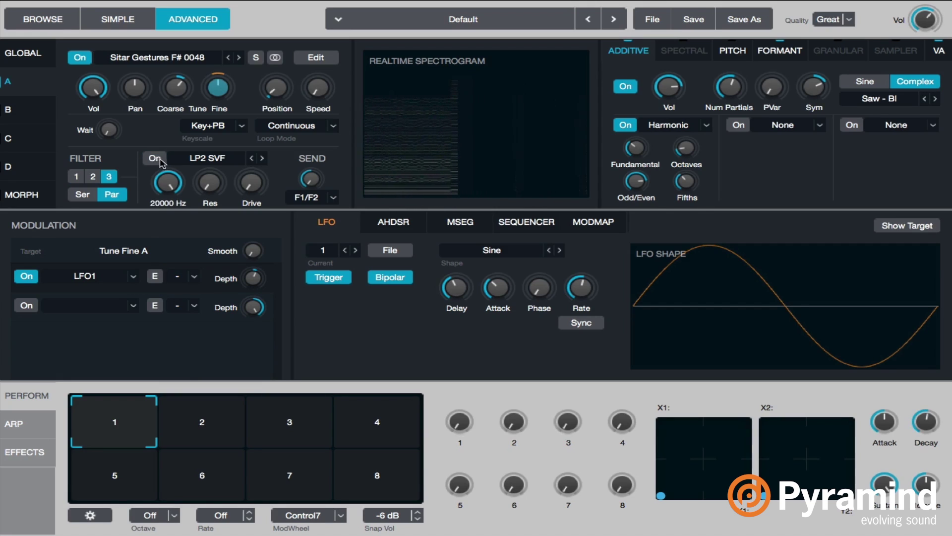
Step: Set source A's filter 1 to BP2 Bee, lower its cutoff and set its resonance to about 30.8%
click(75, 176)
click(207, 158)
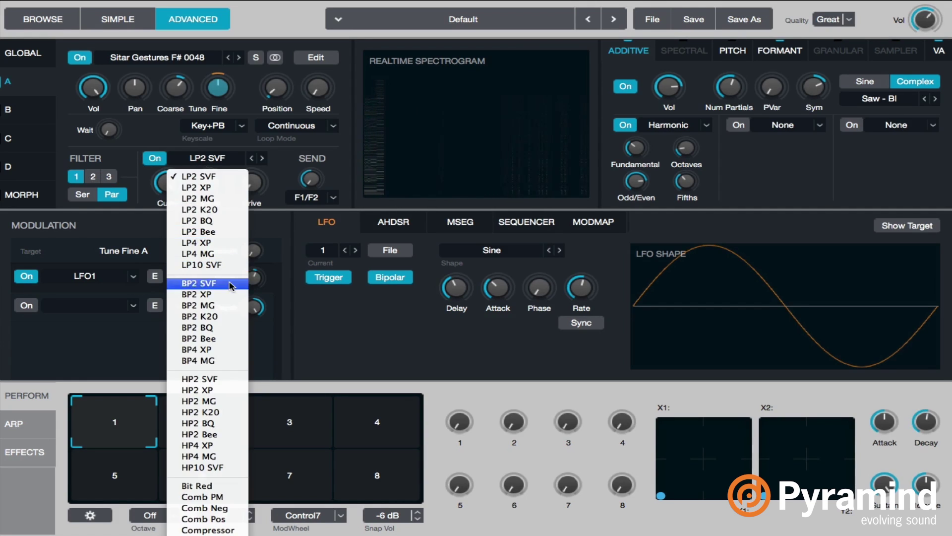
click(227, 338)
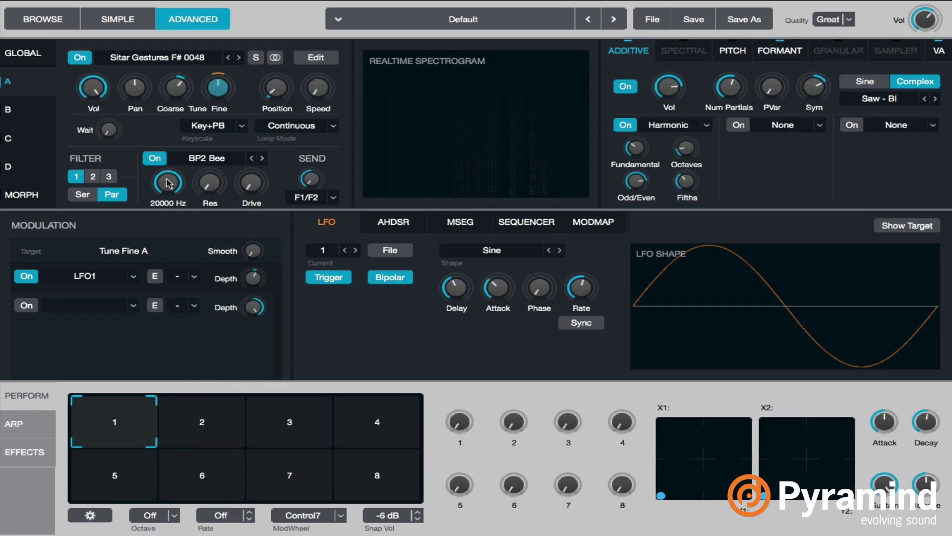
click(209, 183)
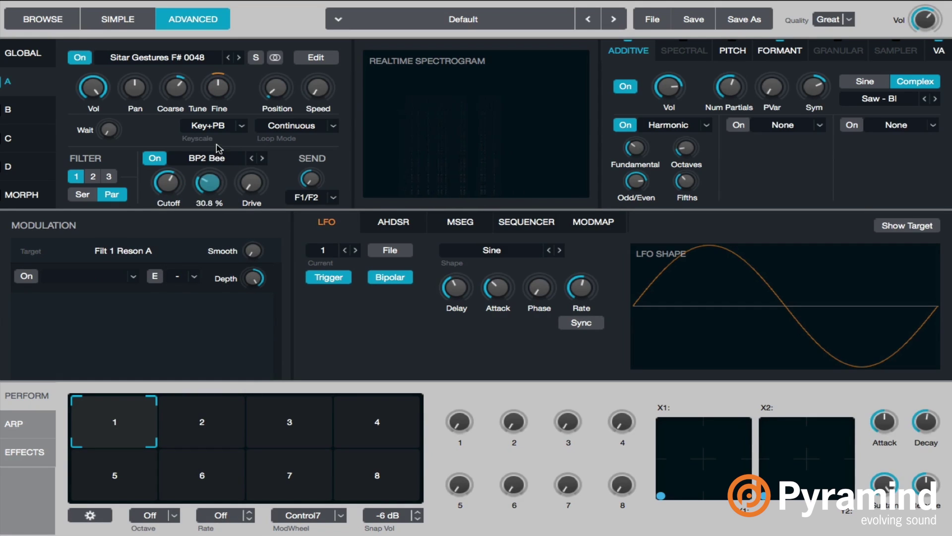
Step: Set source A's filter 2 to LP2 MG and filter 3 to LP2 BQ, with filter 3's cutoff at about 10438 Hz
click(95, 177)
click(207, 158)
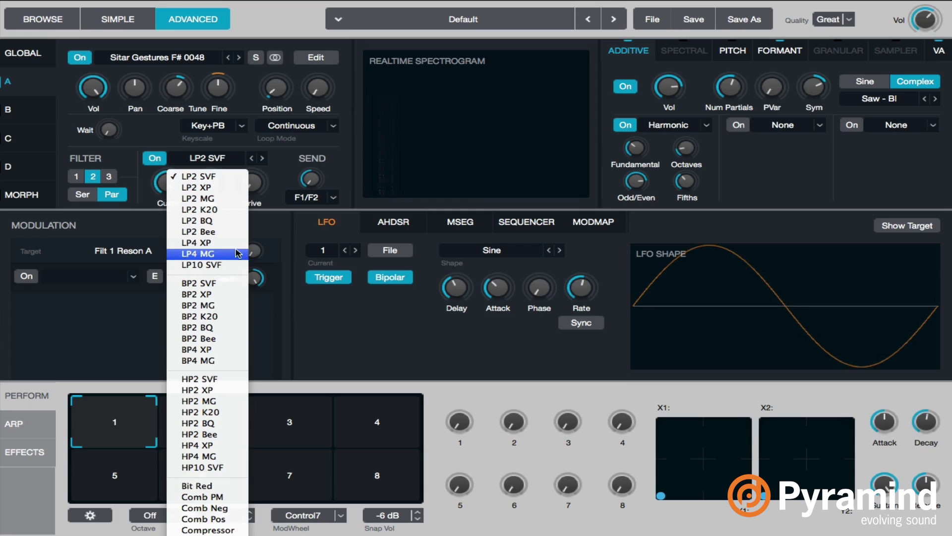
click(210, 198)
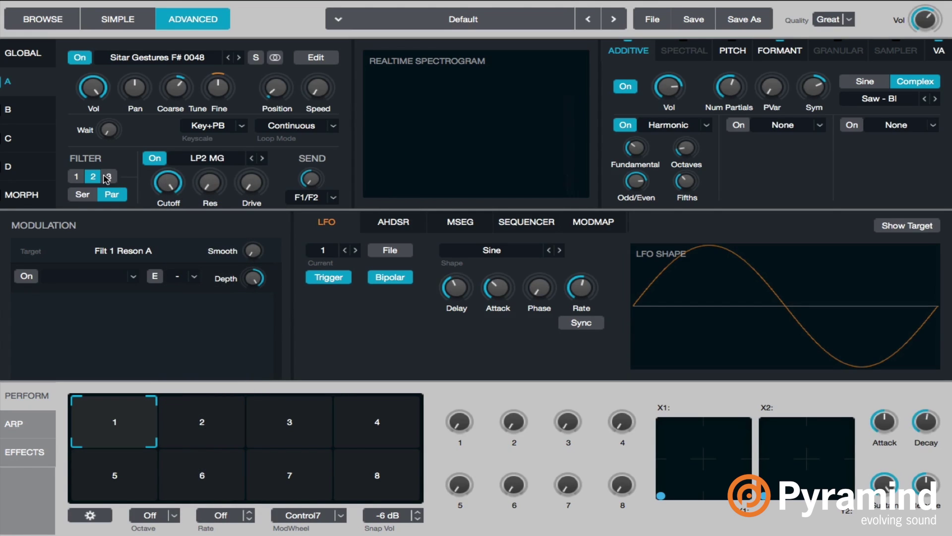
click(107, 177)
click(207, 158)
click(225, 219)
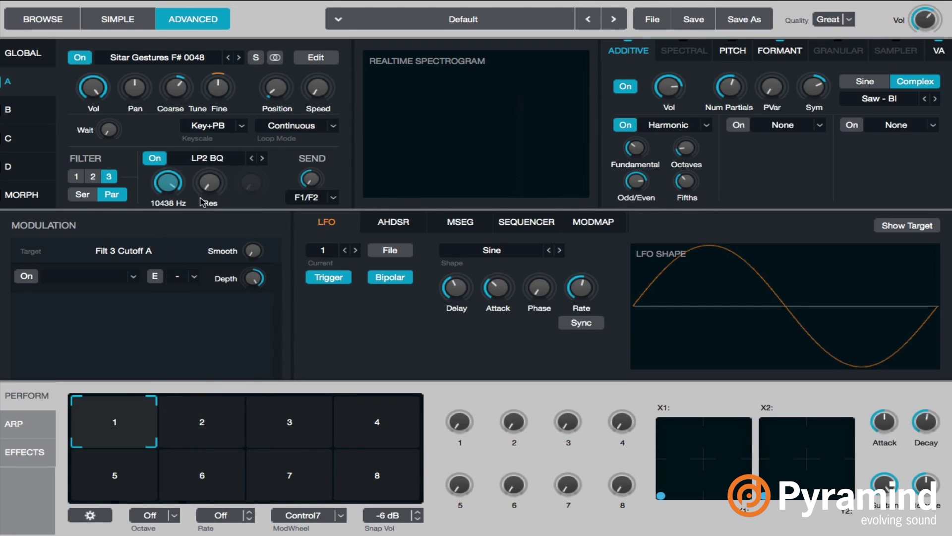
Step: Raise filter 1's resonance and drive, and set its cutoff to about 2704 Hz
click(97, 177)
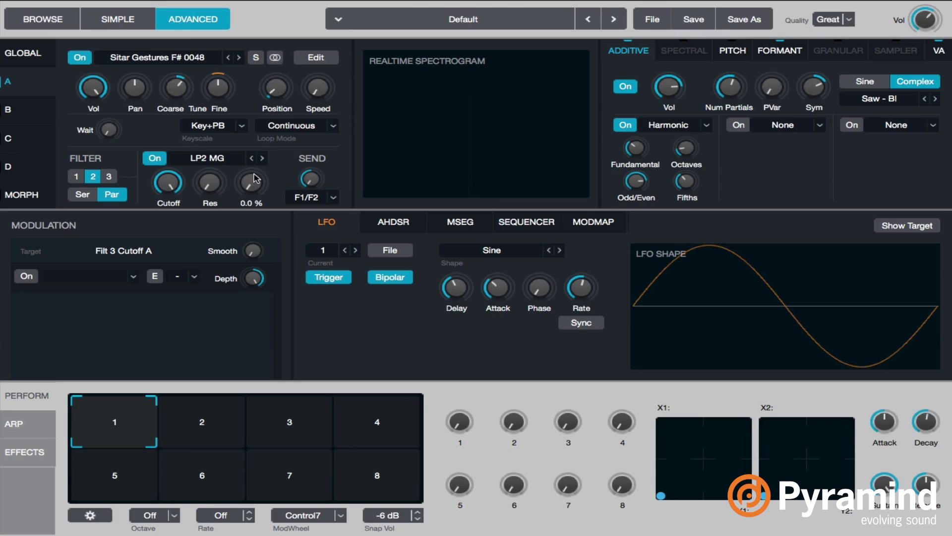
click(77, 176)
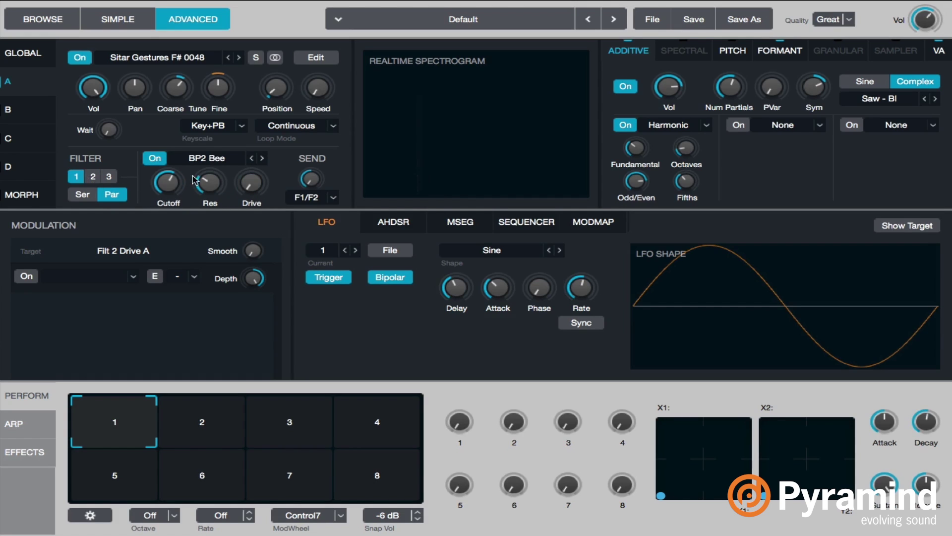
click(167, 182)
click(210, 182)
drag(259, 196, 258, 180)
drag(187, 188, 187, 178)
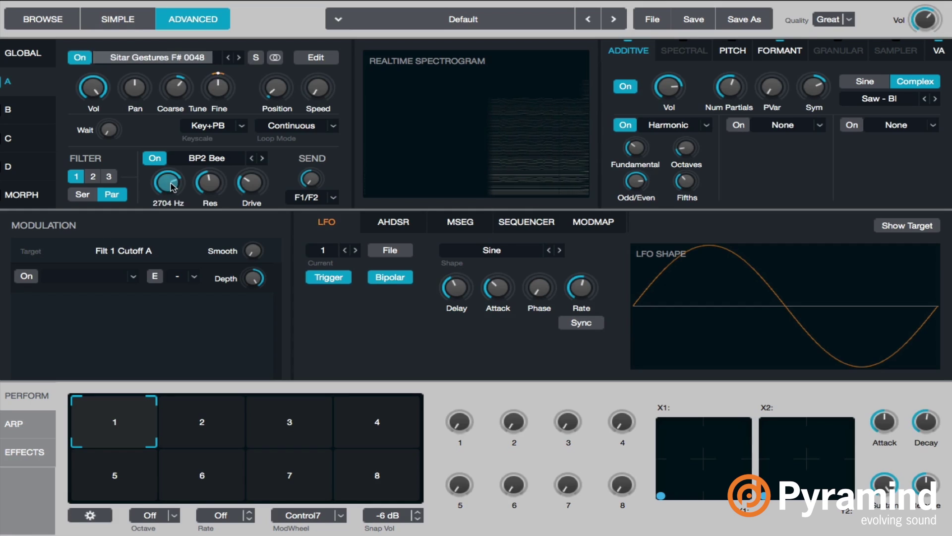
Step: Modulate filter 1's cutoff with a new LFO at low depth, unsynced and slower, and lower the cutoff to about 759 Hz
right_click(168, 187)
mouse_move(233, 194)
mouse_move(353, 196)
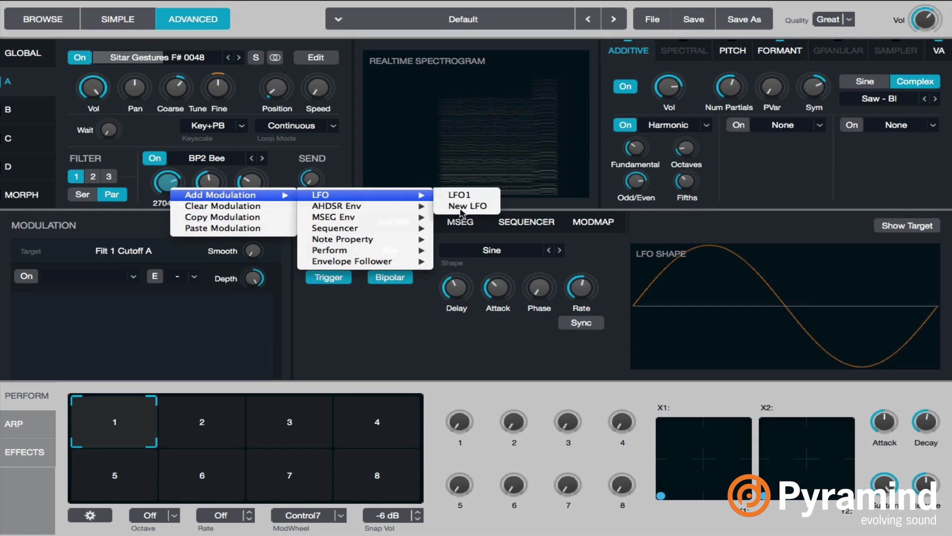
click(457, 206)
drag(257, 284, 256, 314)
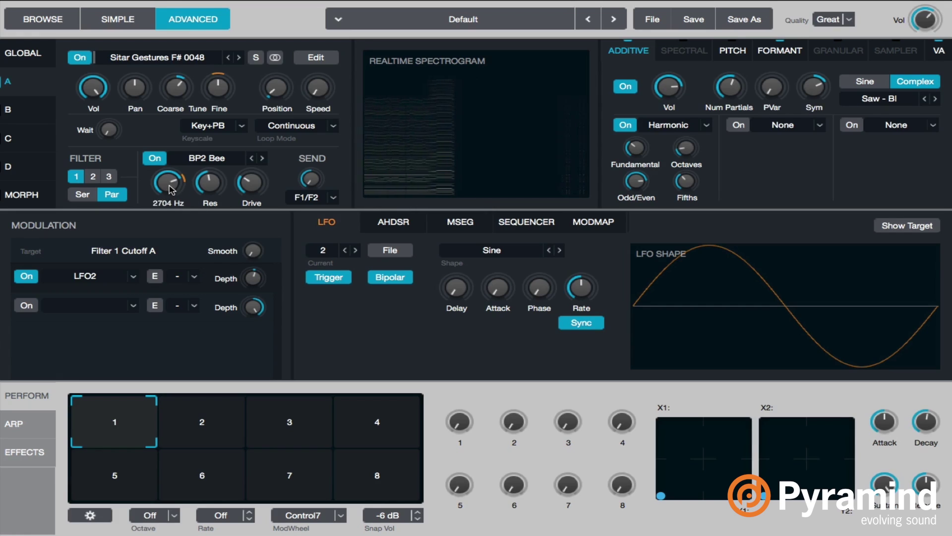
click(581, 322)
drag(580, 305, 580, 301)
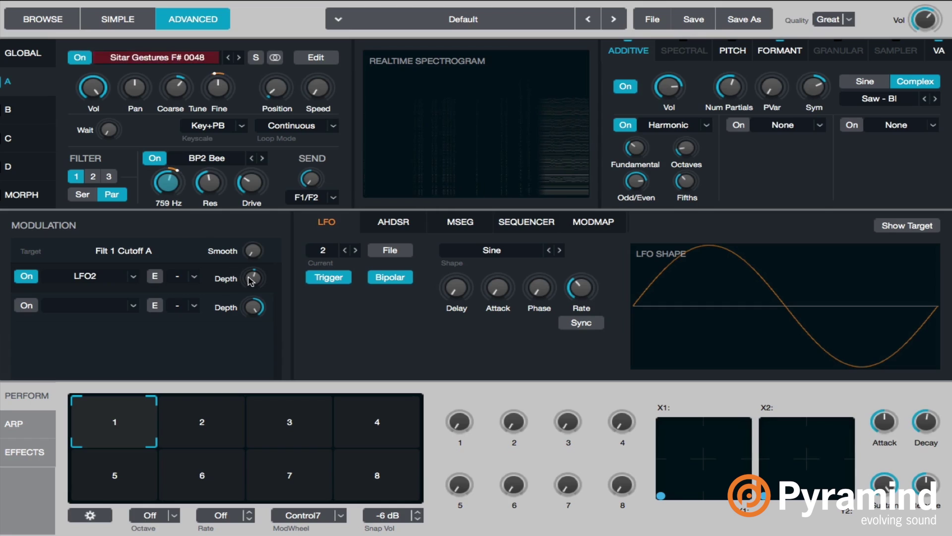
Step: Reduce LFO2's depth on filter 1's cutoff to nearly zero and set the modulation smoothing to about 36.4%
drag(251, 280, 253, 325)
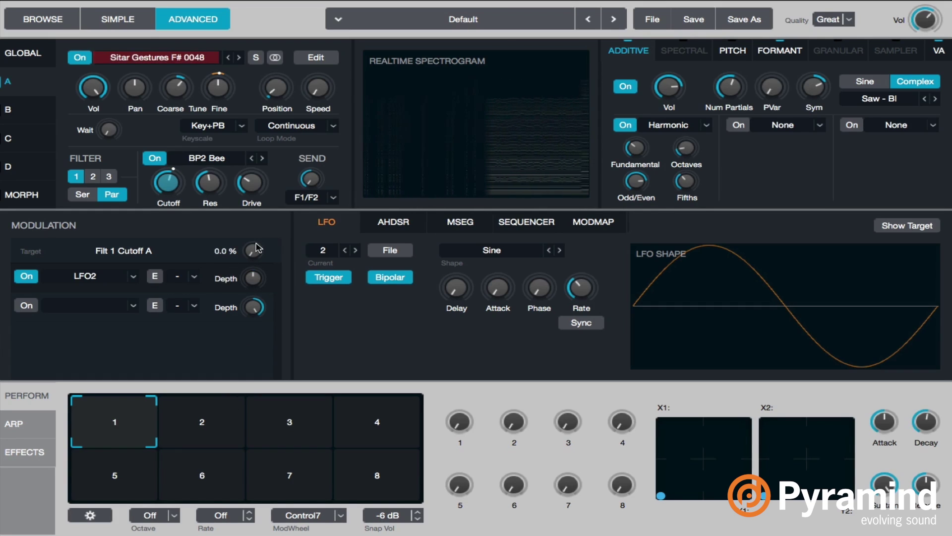
drag(257, 248, 257, 245)
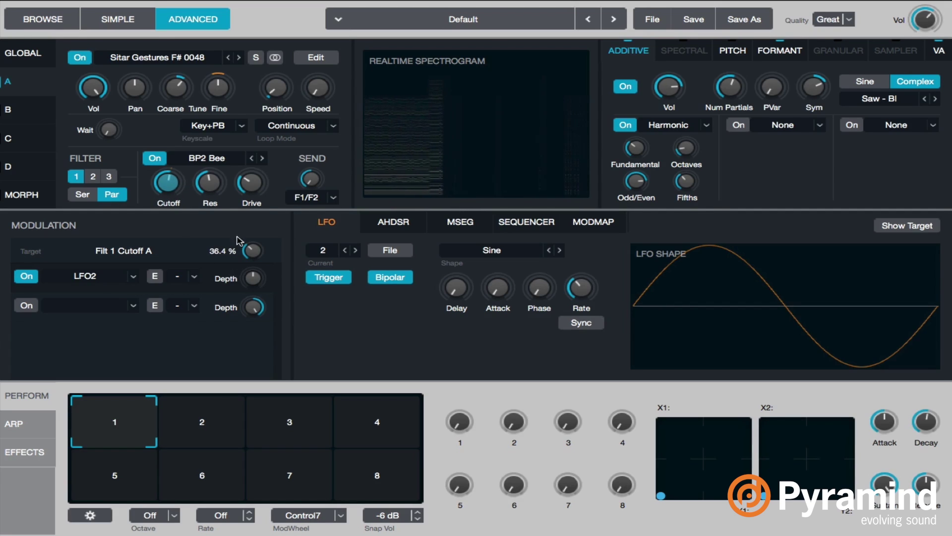
drag(253, 277, 253, 276)
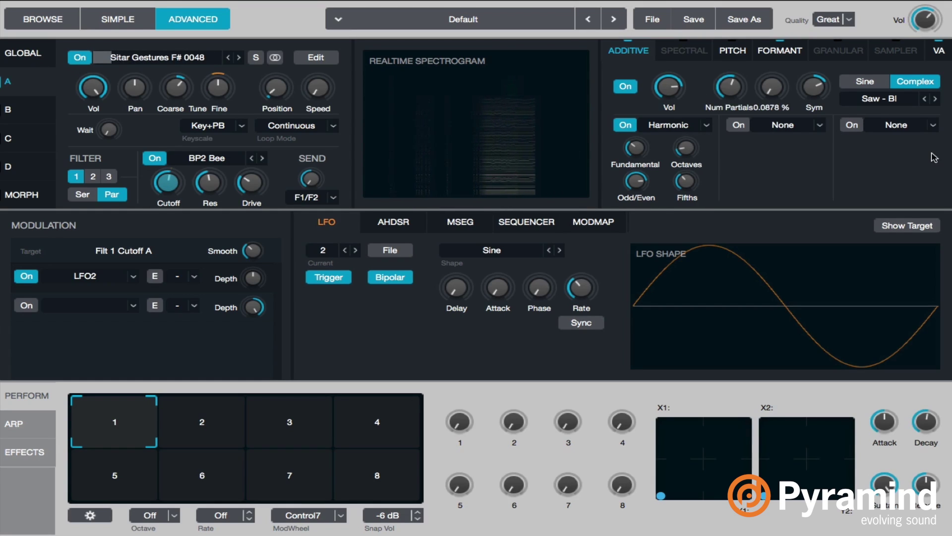
Step: Turn on source A's additive pan effect as Spread, lower its amount and raise its ramp
click(852, 124)
click(932, 125)
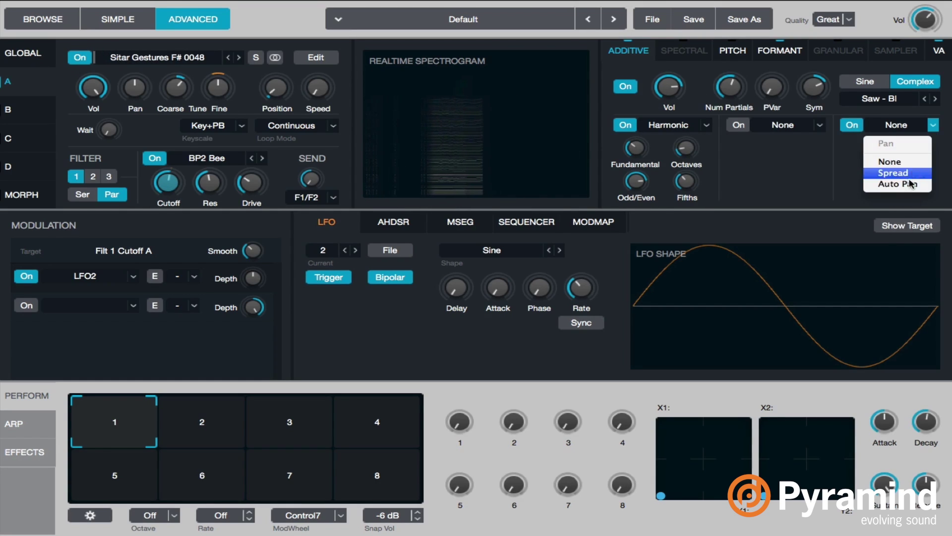
click(892, 172)
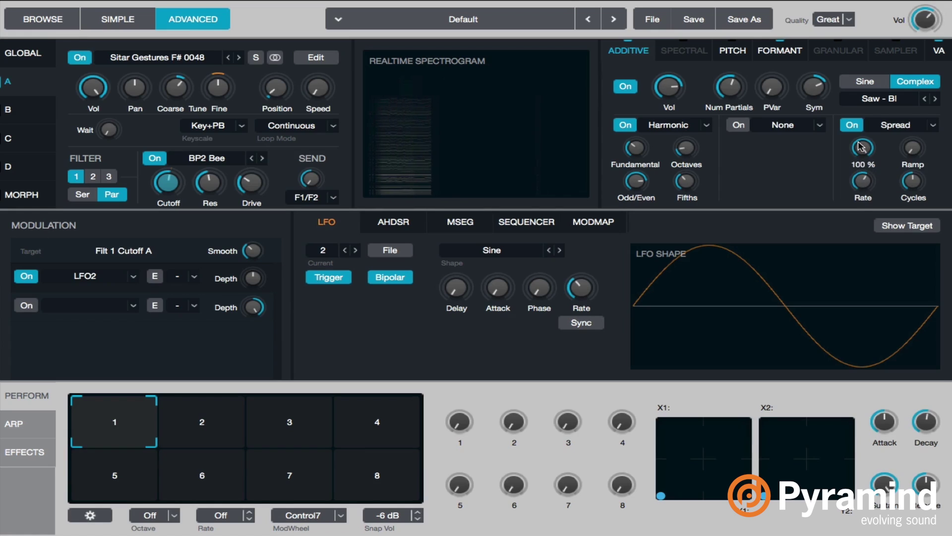
click(861, 147)
drag(913, 148, 934, 145)
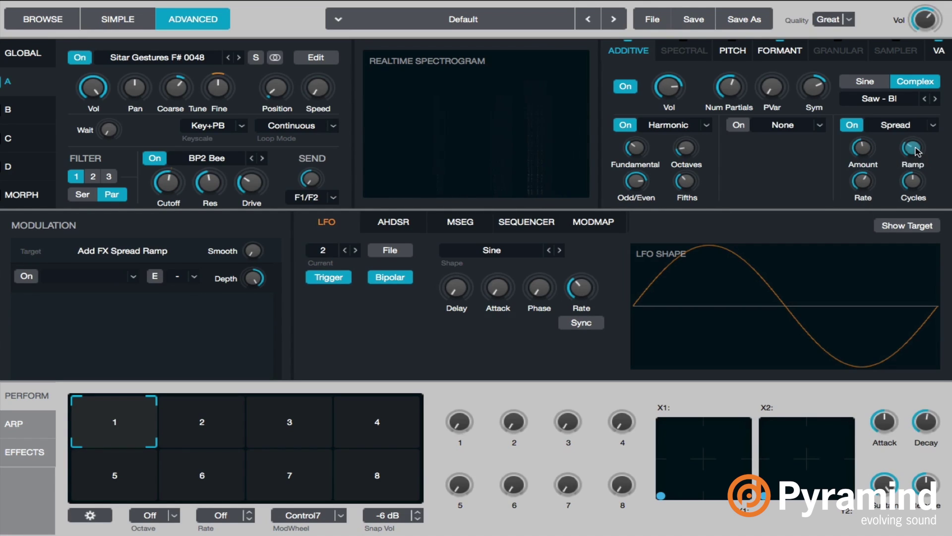
drag(913, 169, 914, 172)
Step: Set the additive Spread effect's amount to about 29.8%
click(862, 149)
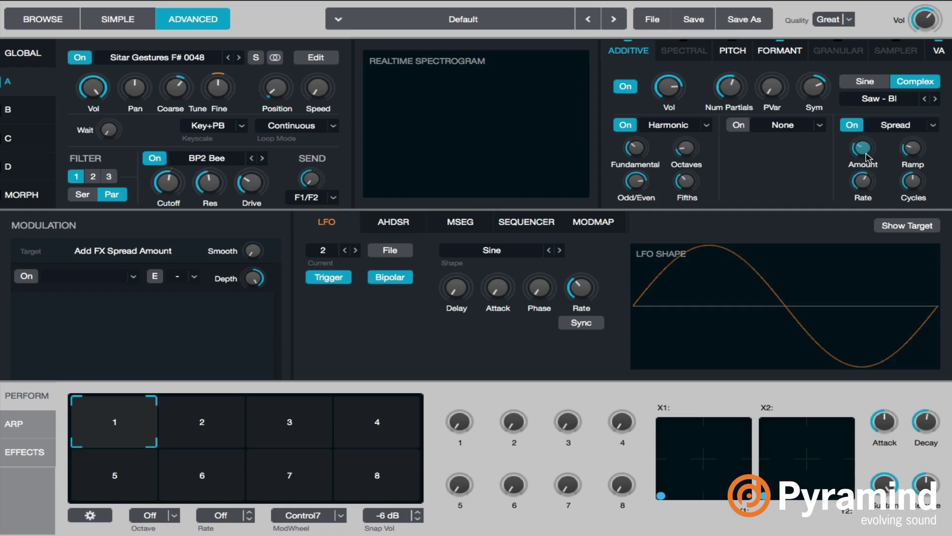
click(859, 194)
click(913, 190)
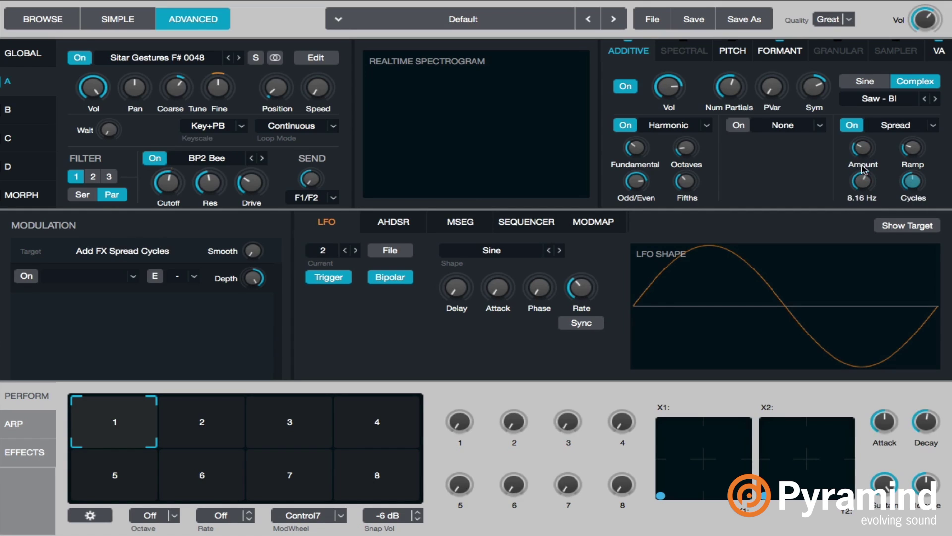
click(861, 148)
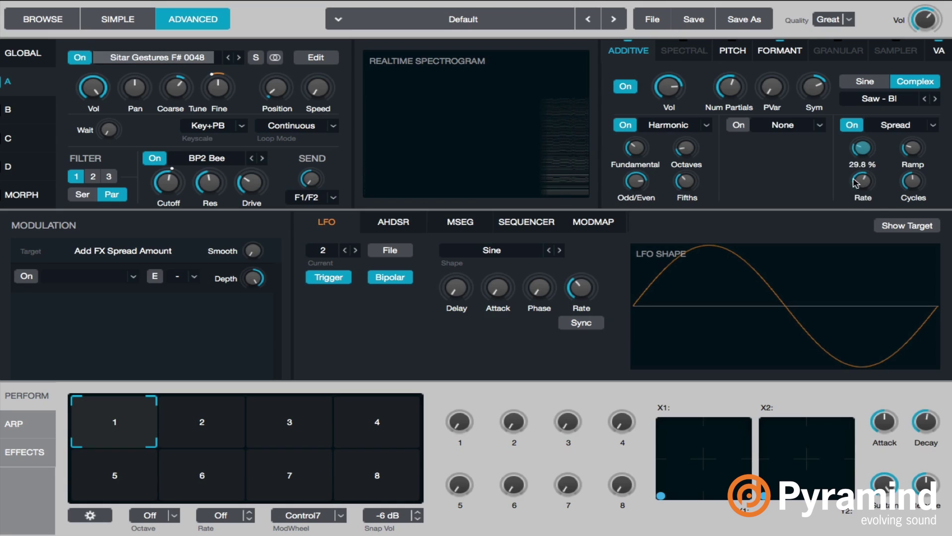
Step: Turn on source A's additive pitch effect and set it to Stretch
click(739, 125)
click(783, 124)
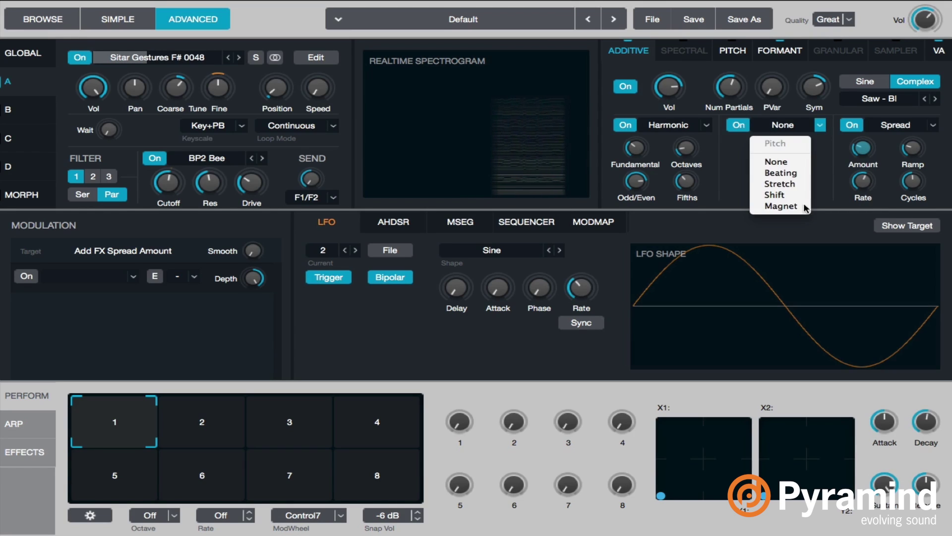
click(792, 184)
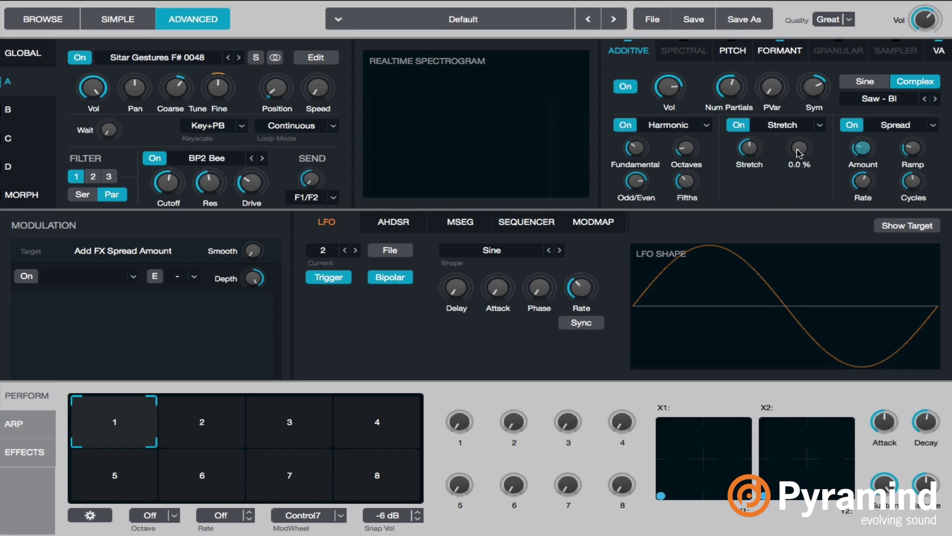
Step: Try a small negative Stretch amount on source A's additive effect, return it to 0% and add Perform Control1 as its modulator
mouse_move(757, 155)
mouse_down()
mouse_move(765, 129)
mouse_move(750, 196)
mouse_move(753, 166)
mouse_up()
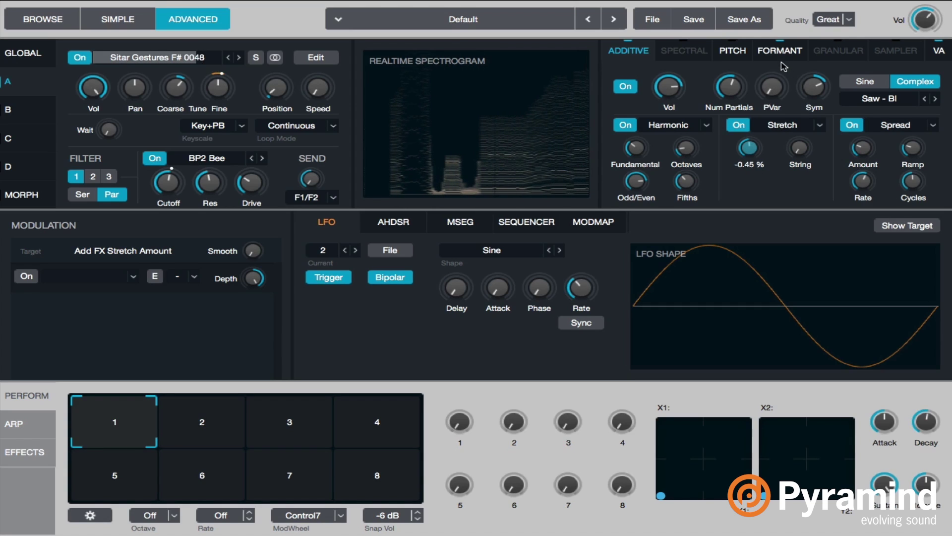
mouse_move(753, 152)
mouse_down()
mouse_move(755, 136)
mouse_move(751, 150)
mouse_up()
right_click(749, 151)
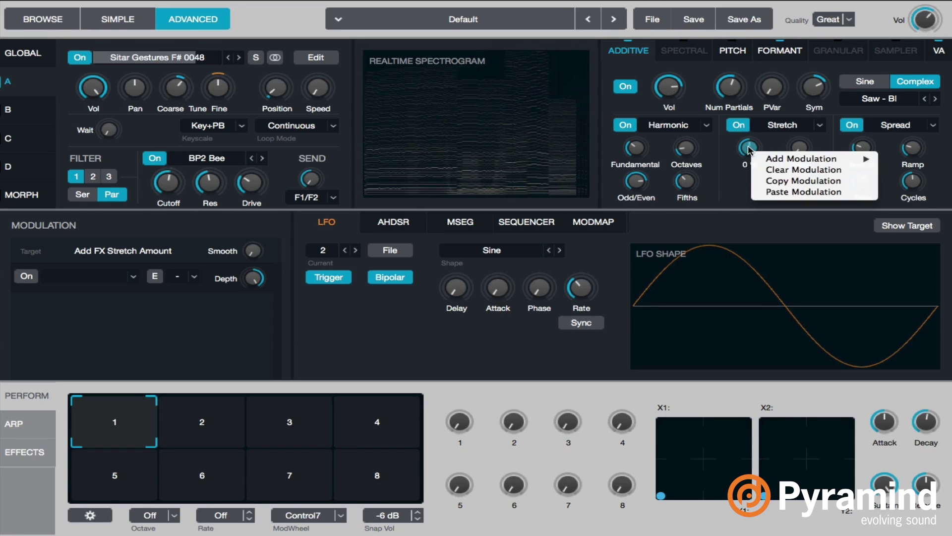
mouse_move(803, 158)
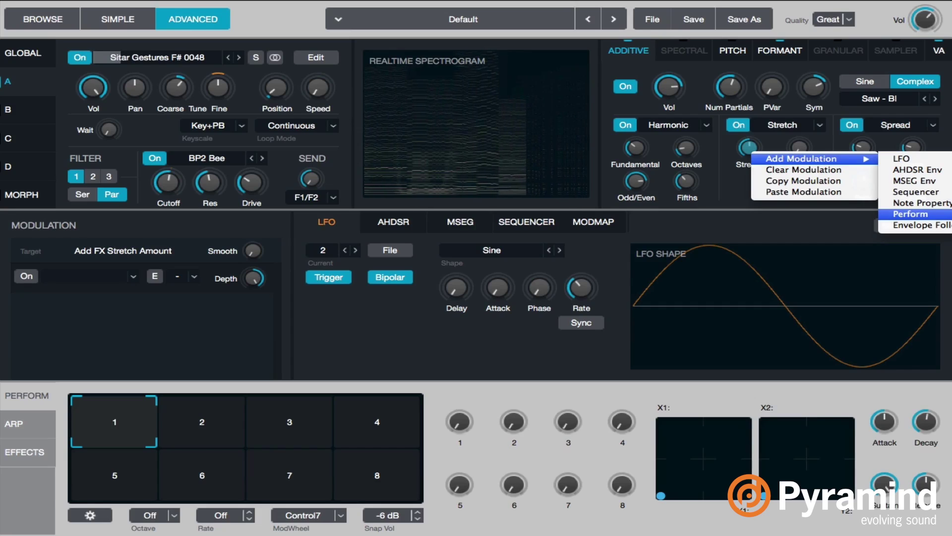
click(911, 214)
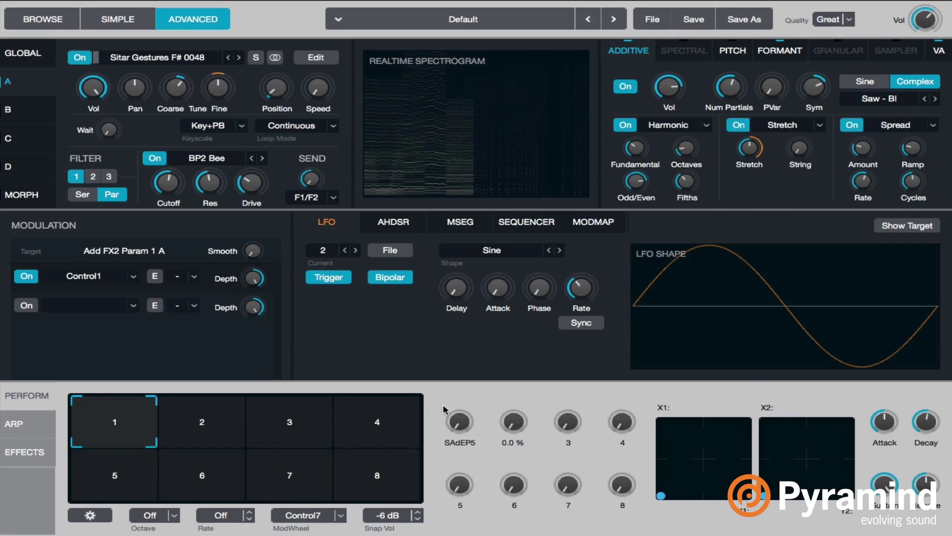
Step: Lower Control1's modulation depth on the Stretch amount and assign it ModMap 1 with an exponential upward curve
drag(252, 291, 257, 306)
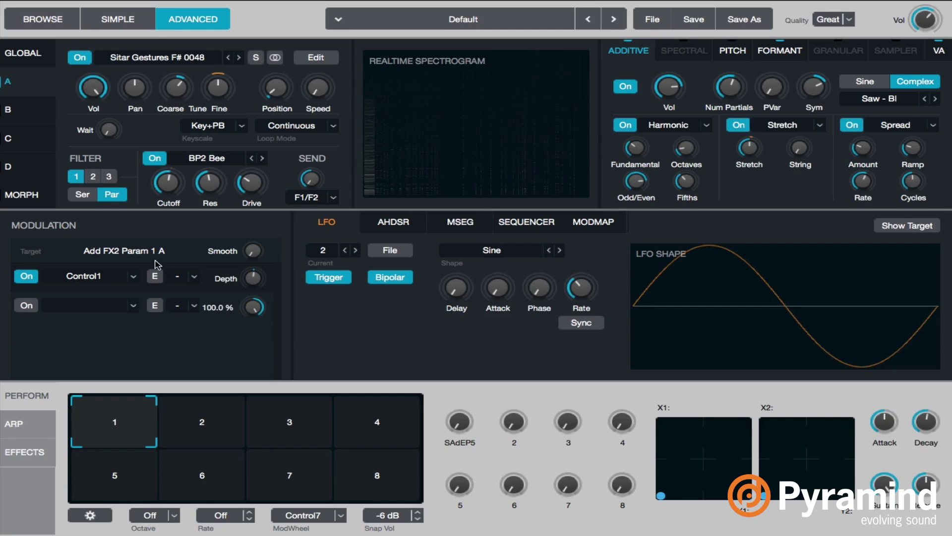
click(194, 276)
click(212, 306)
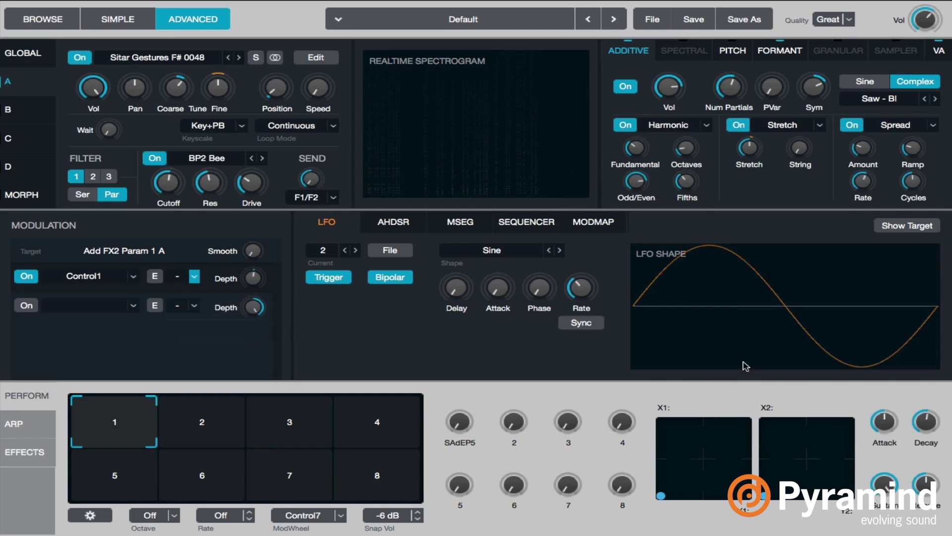
drag(745, 300, 742, 324)
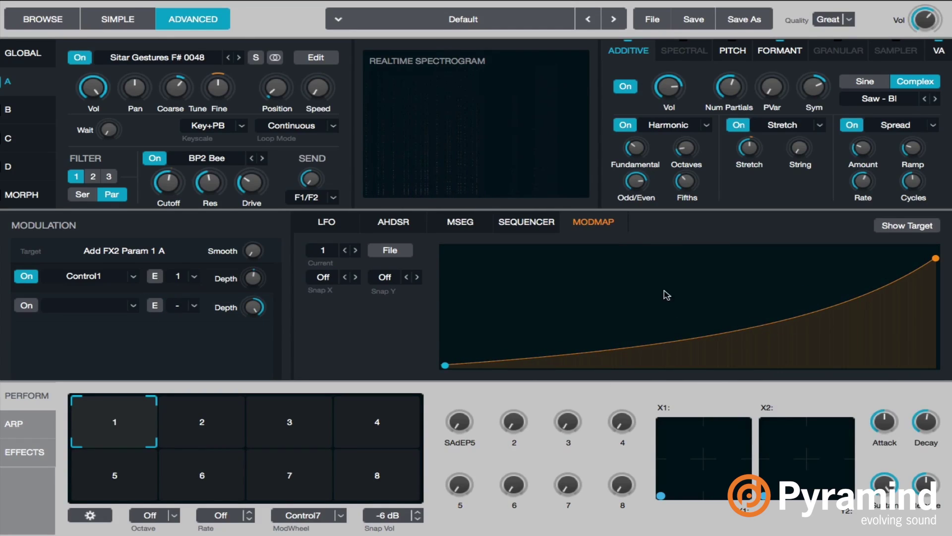
click(749, 147)
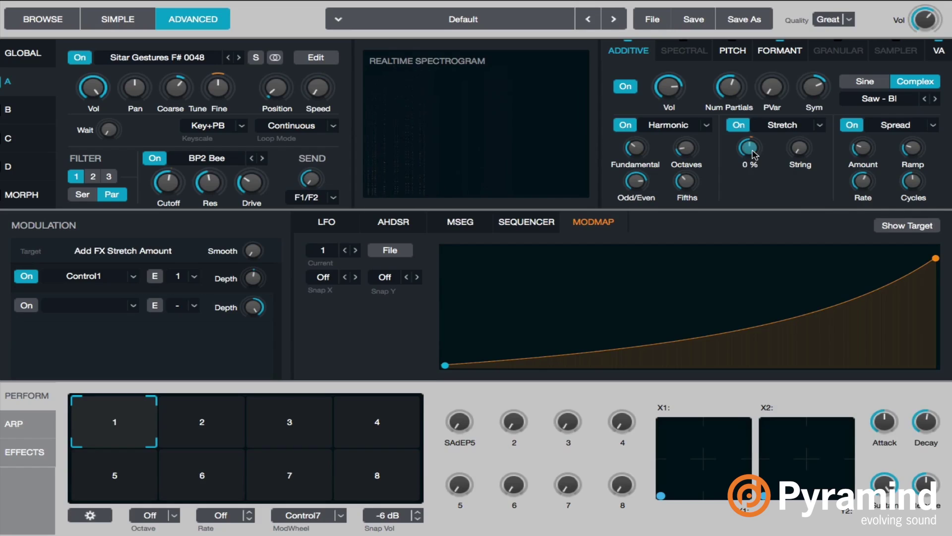
mouse_move(253, 279)
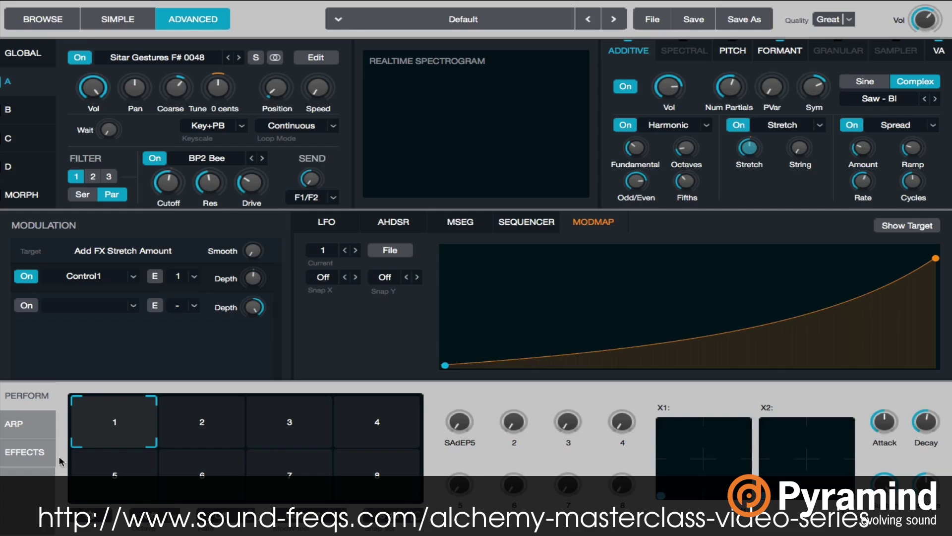
Step: Show the effects section of the patch
click(44, 462)
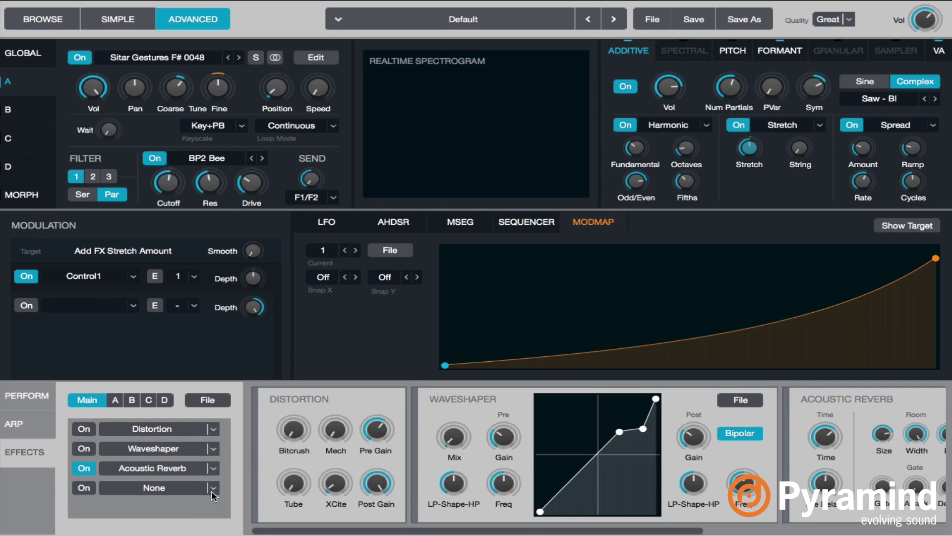
click(214, 452)
scroll(157, 456, down, 3)
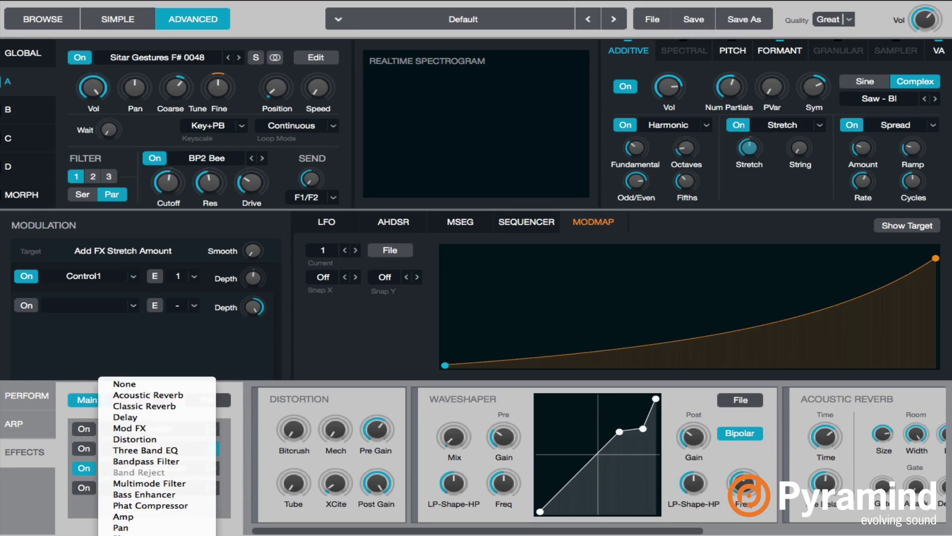
key(Escape)
Step: Load Convolution Reverb in effects rack A and route source A's output to F1/FX A with the send fully up
click(115, 400)
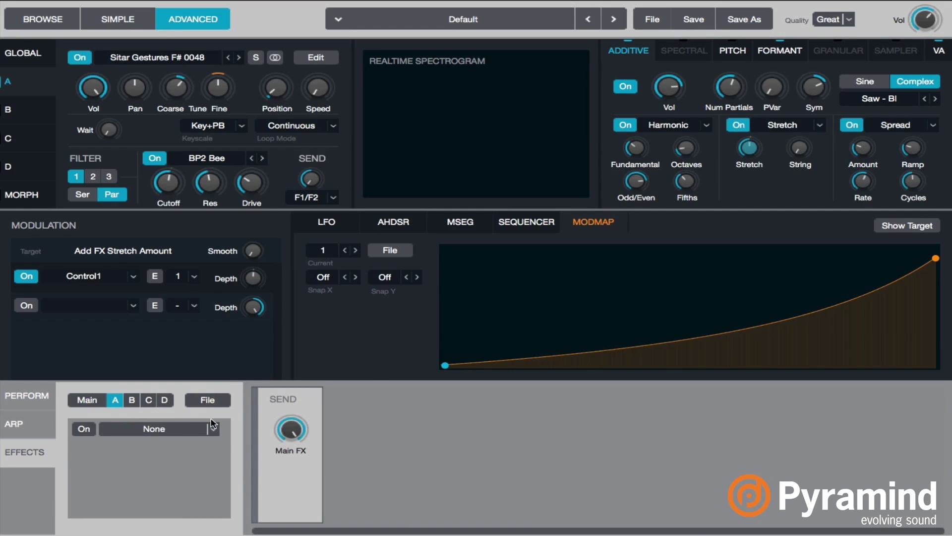
click(214, 428)
scroll(214, 429, down, 1)
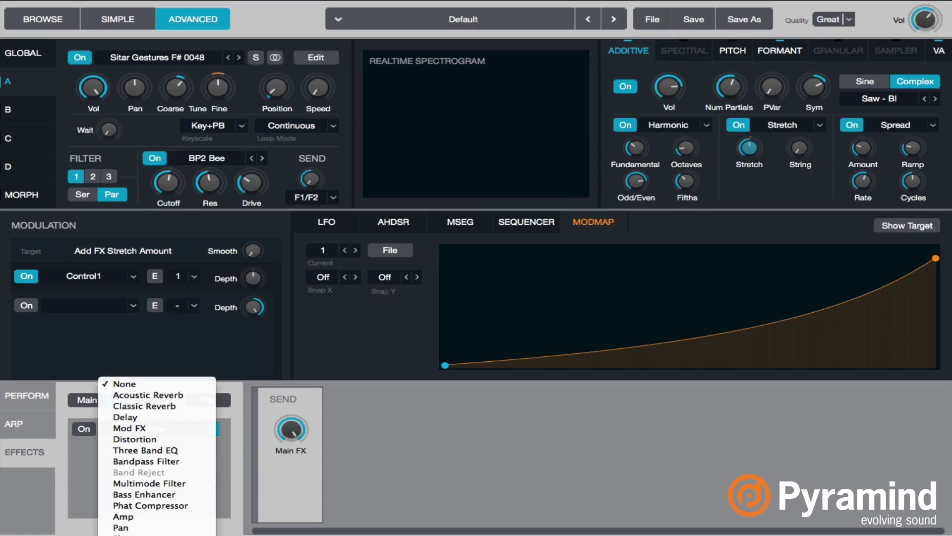
click(149, 528)
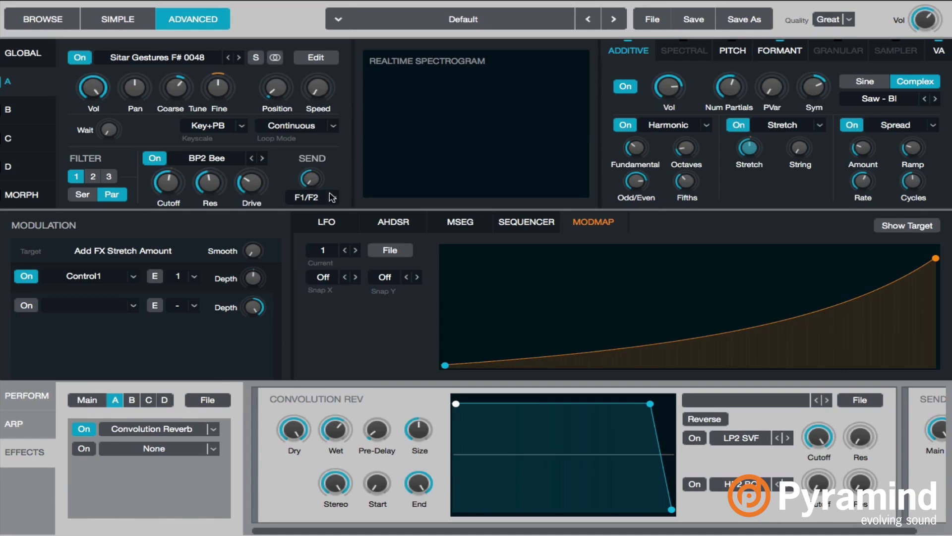
click(332, 198)
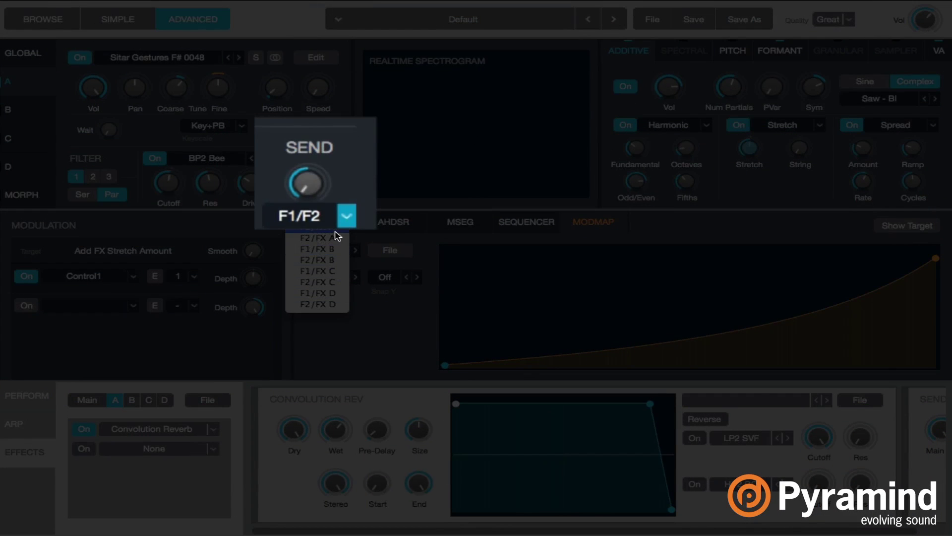
click(329, 203)
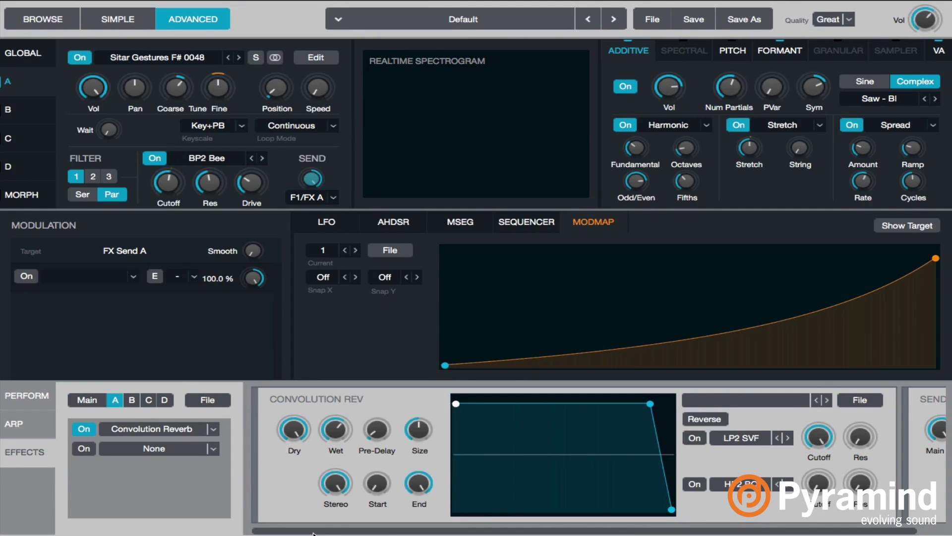
Step: Turn effects rack A's Main FX send all the way down and check the effects in the main rack
drag(320, 533, 558, 533)
mouse_move(893, 423)
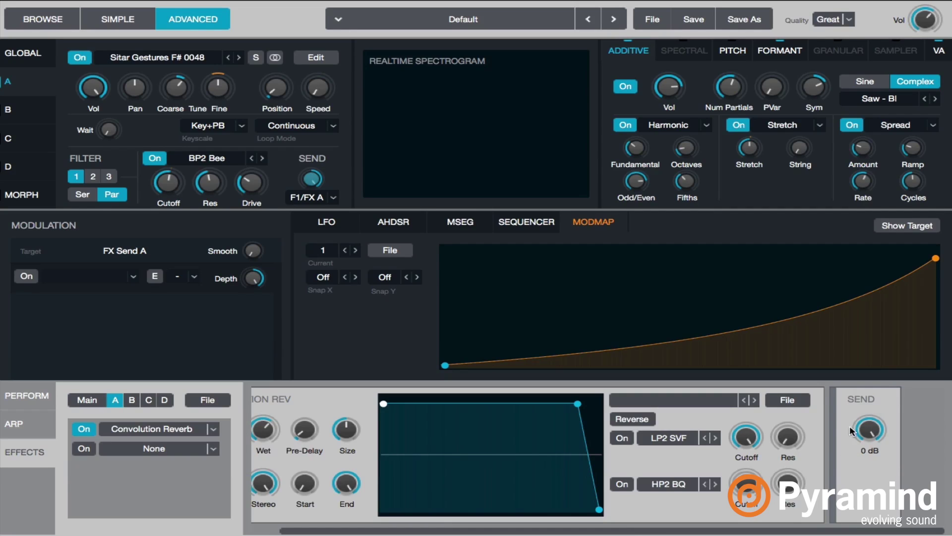
click(879, 440)
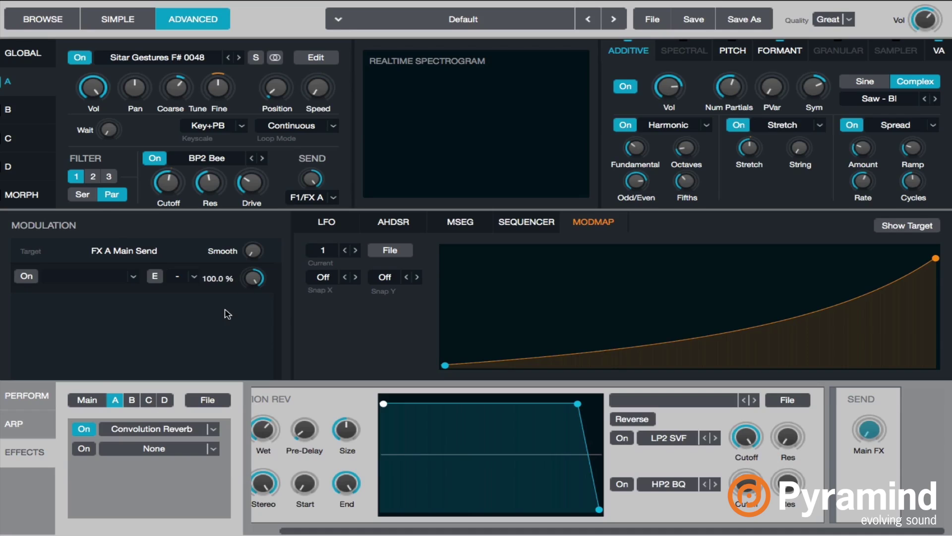
click(89, 399)
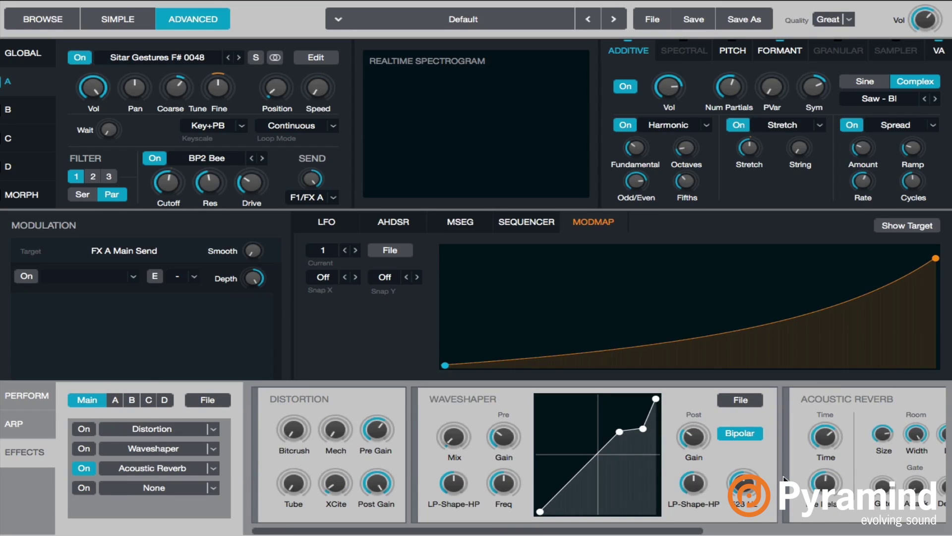
click(116, 400)
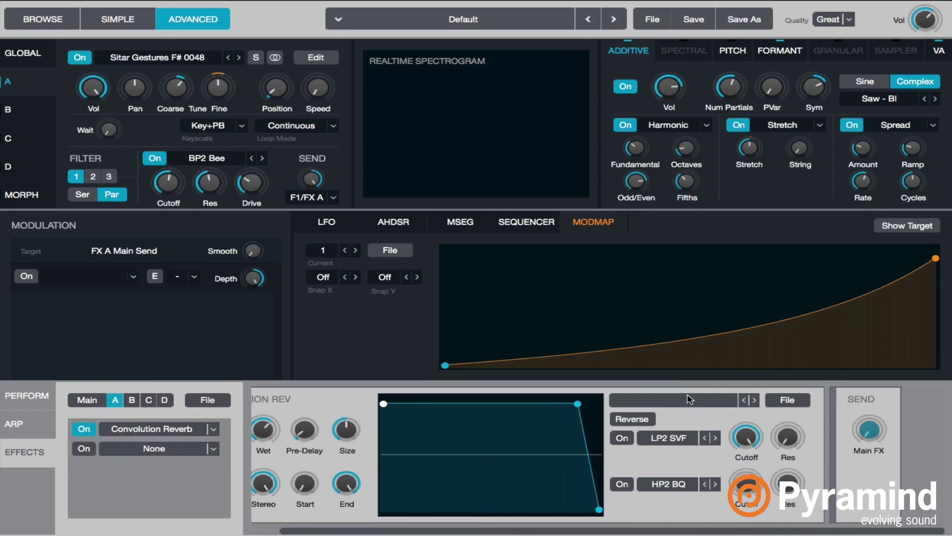
Step: Load the Drone Tone 19 impulse response from the Warped Drone Tones category into rack A's convolution reverb
drag(490, 533, 432, 529)
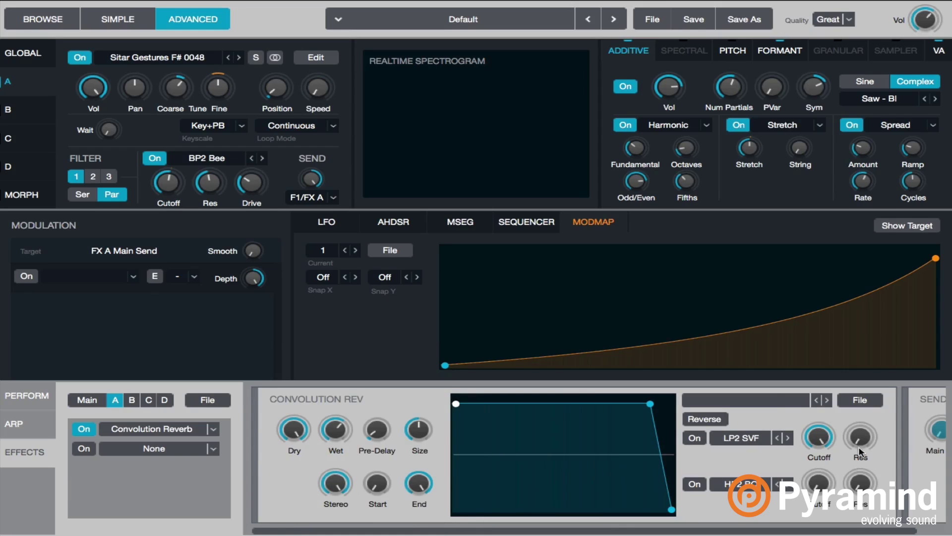
click(777, 407)
mouse_move(758, 417)
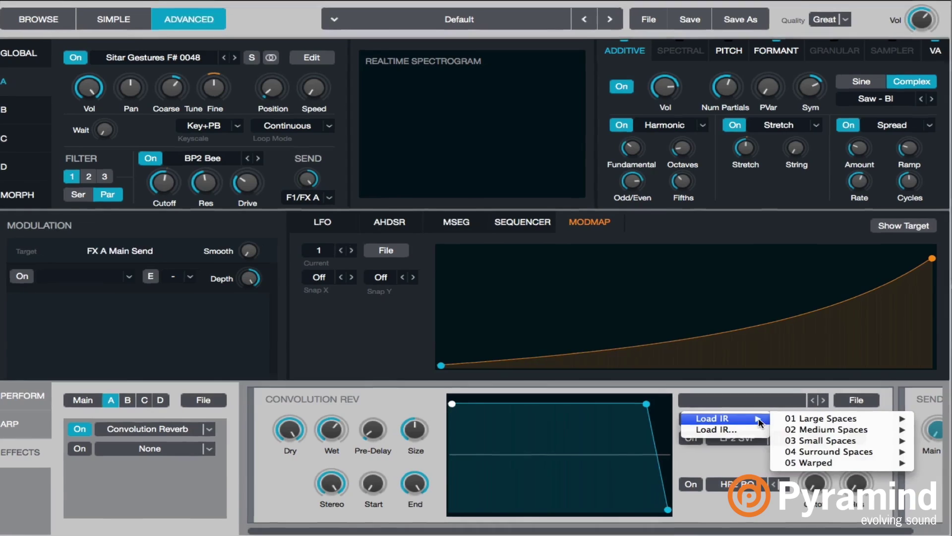
mouse_move(867, 460)
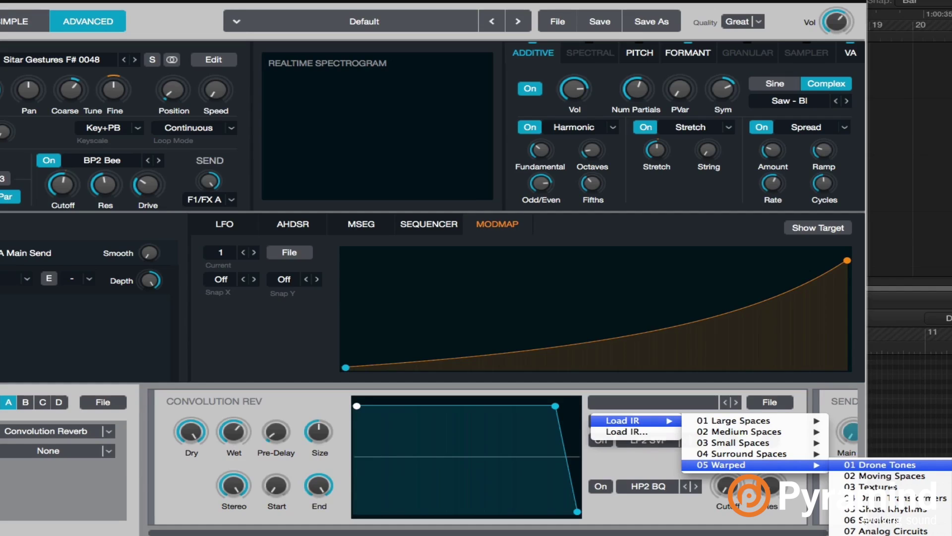
click(943, 464)
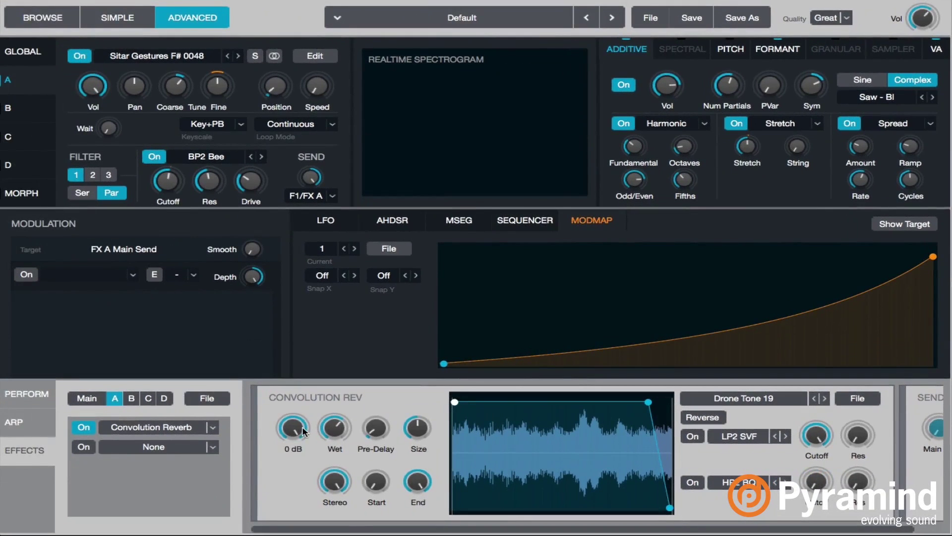
Step: Set the convolution reverb's dry level to -inf dB and raise its wet level
click(191, 431)
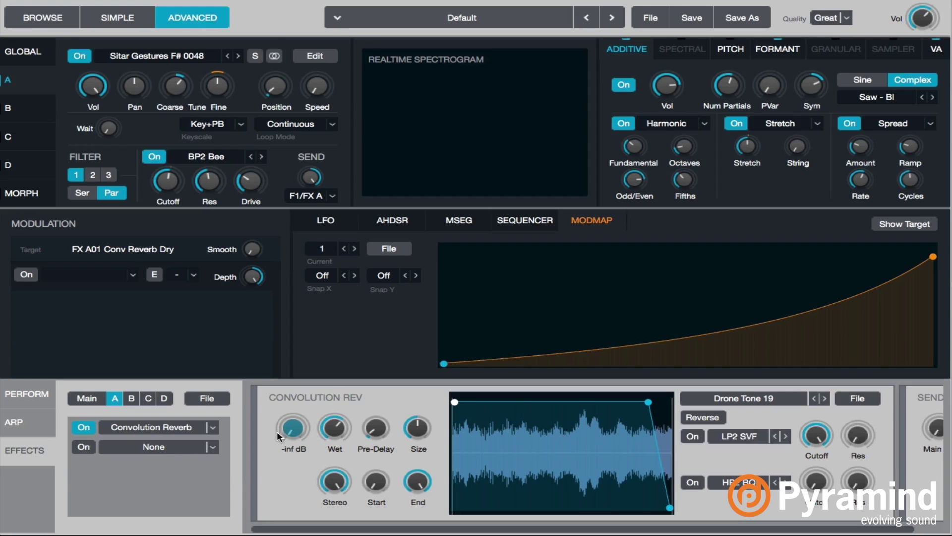
drag(327, 416, 336, 419)
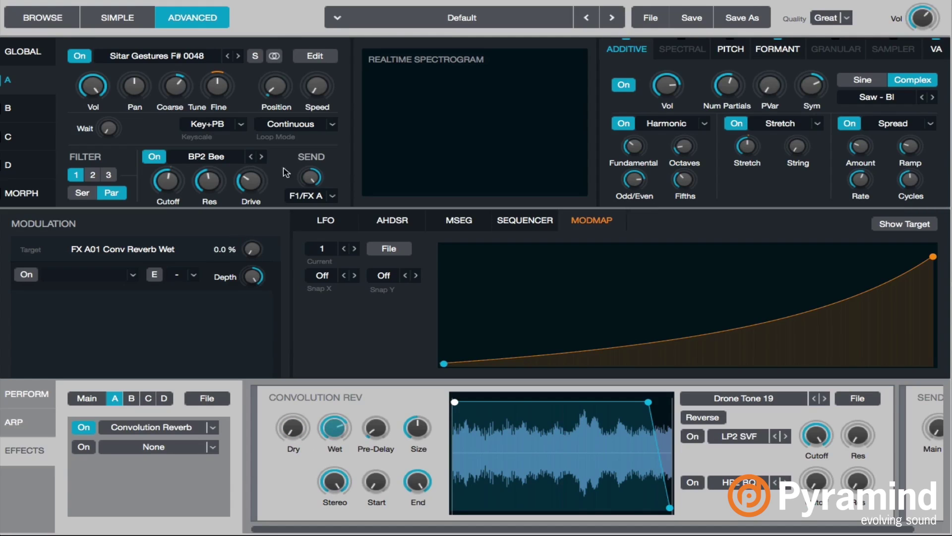
Step: Check source A's effects send and lower source A's volume slightly
click(311, 179)
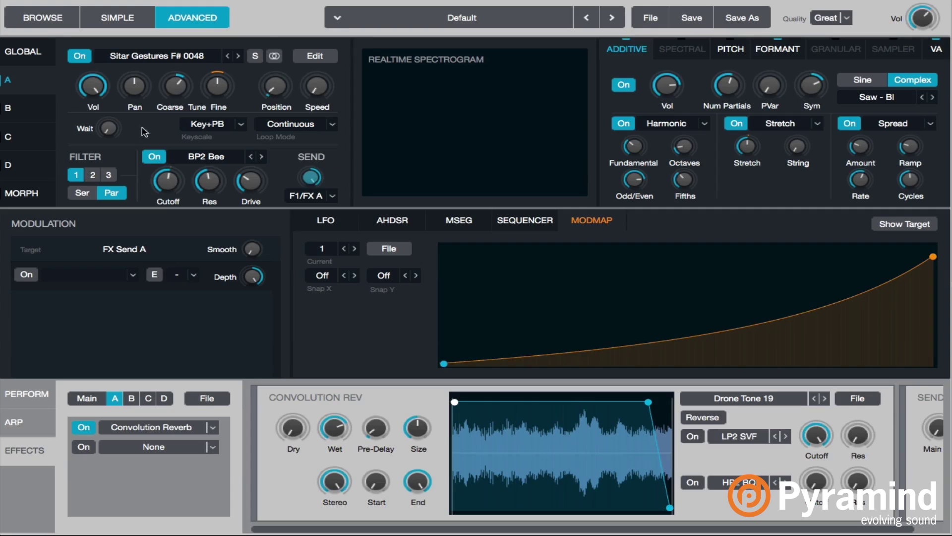
mouse_move(106, 87)
drag(102, 87, 102, 96)
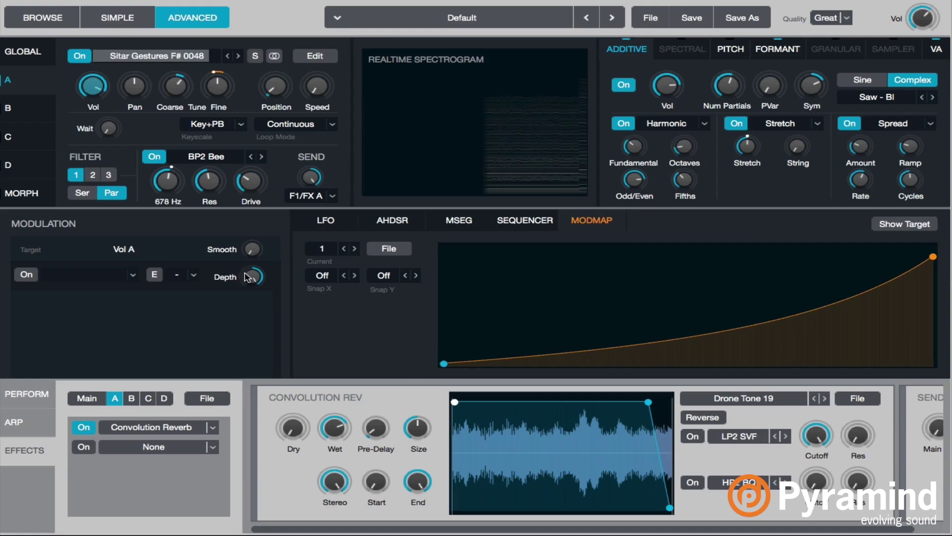
Step: Turn the convolution reverb's wet level down to -inf dB and load the Drone Tone 26 impulse response from the Warped Drone Tones
click(333, 428)
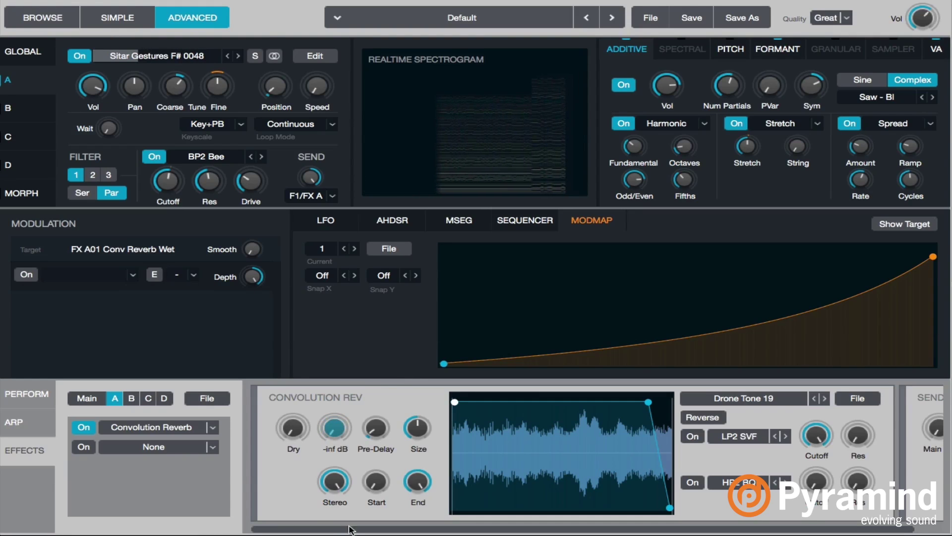
click(758, 404)
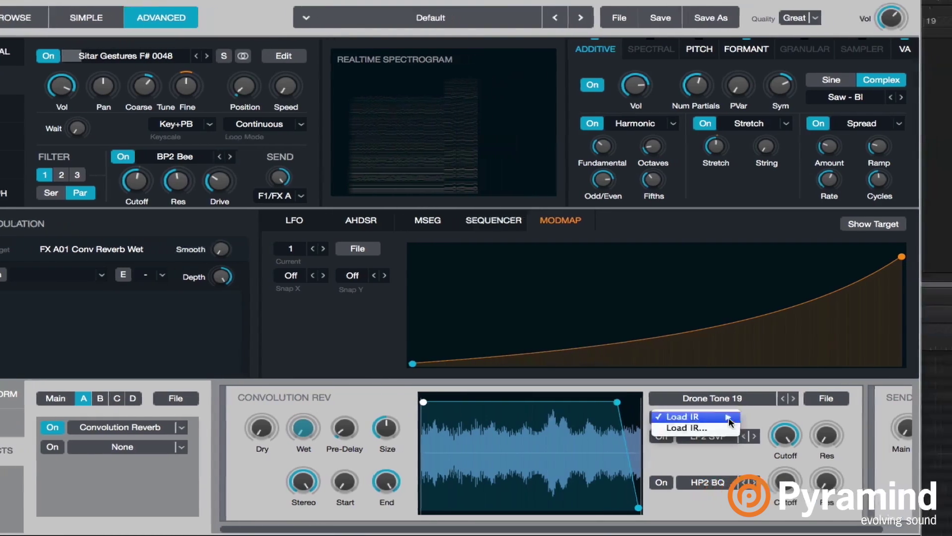
mouse_move(729, 416)
mouse_move(838, 462)
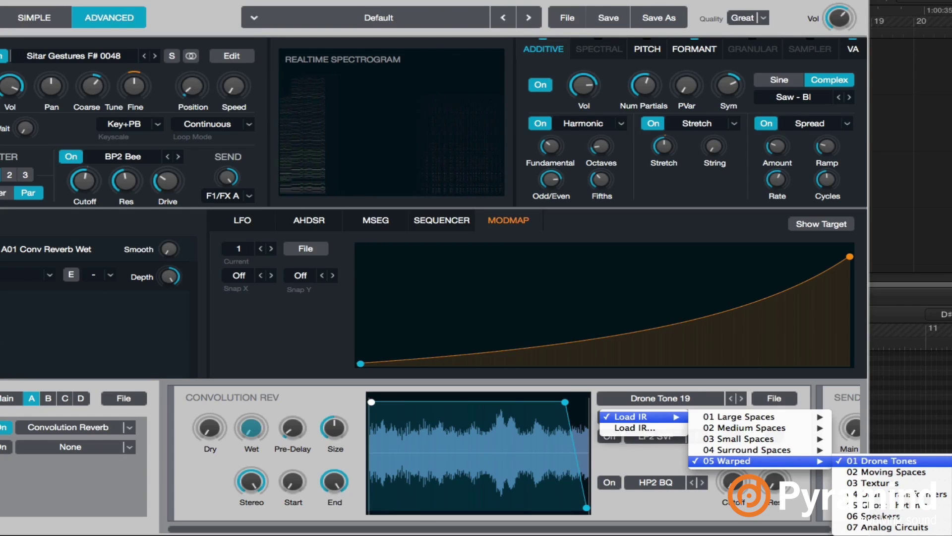
click(949, 467)
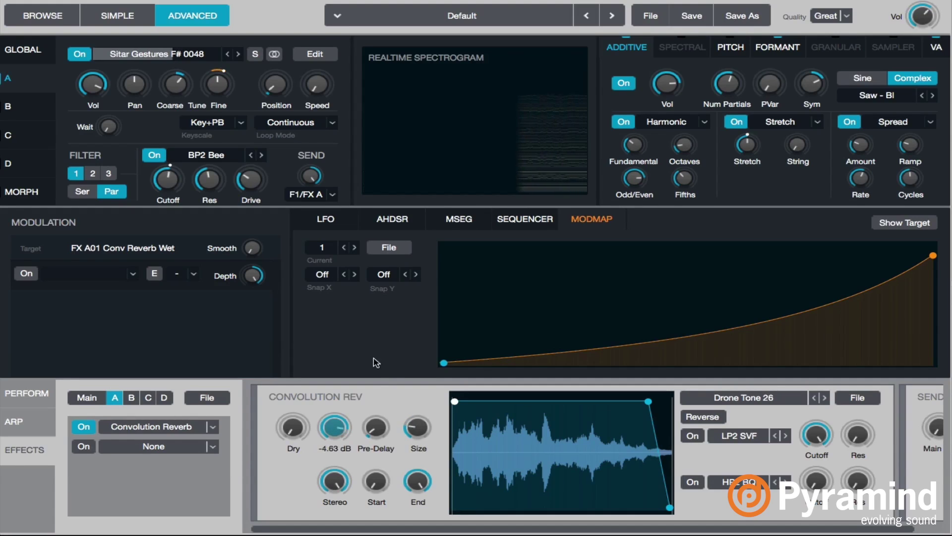
Step: Try a size of 104% on the convolution reverb and bring the size back down to a much lower setting
mouse_move(431, 429)
mouse_down()
mouse_move(432, 397)
mouse_move(433, 430)
mouse_up()
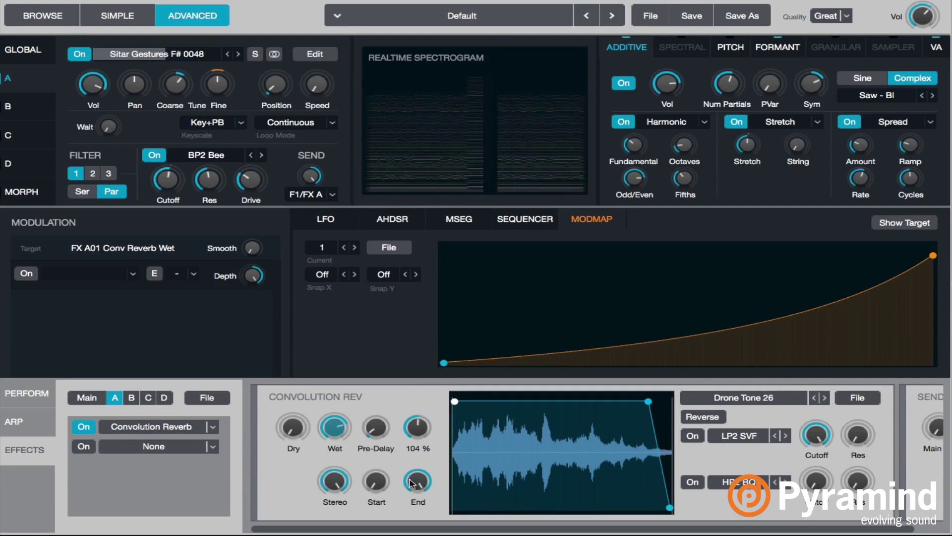
drag(423, 431, 406, 527)
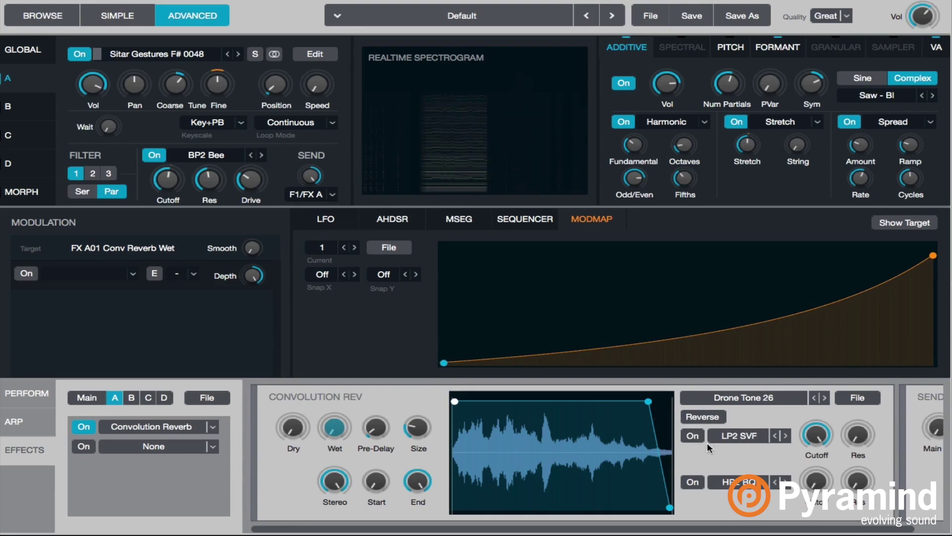
Step: Set the convolution reverb's first filter to Comb Neg and modulate its frequency with KeyFollow
click(729, 435)
scroll(753, 466, down, 5)
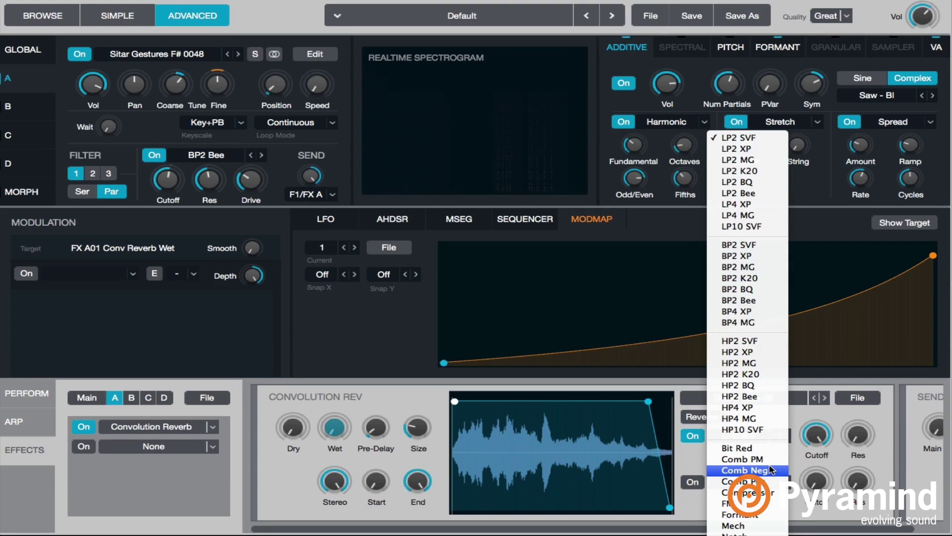
click(771, 469)
right_click(811, 438)
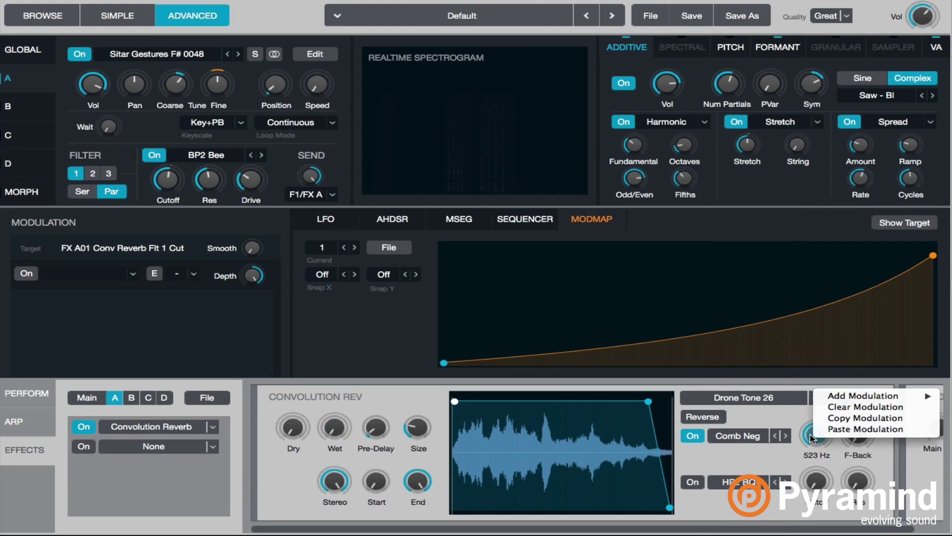
mouse_move(860, 398)
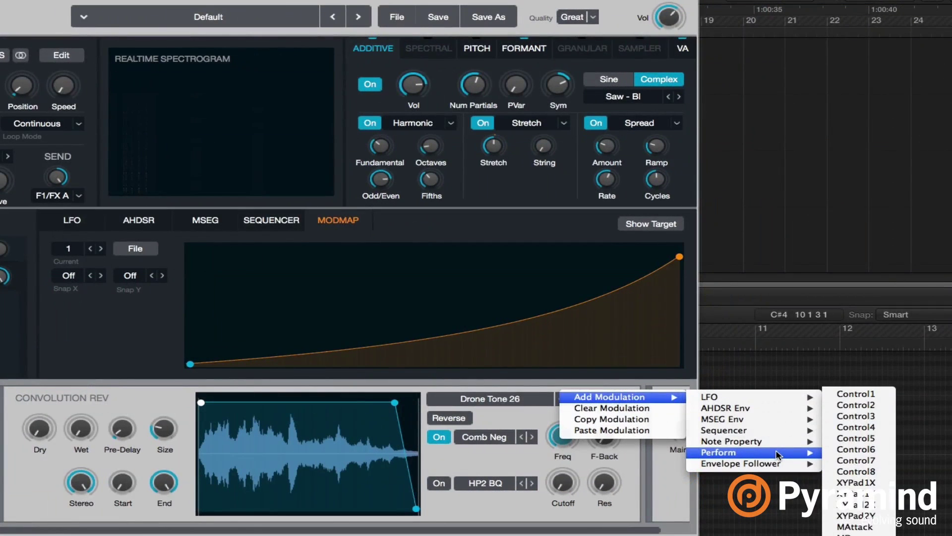
mouse_move(951, 442)
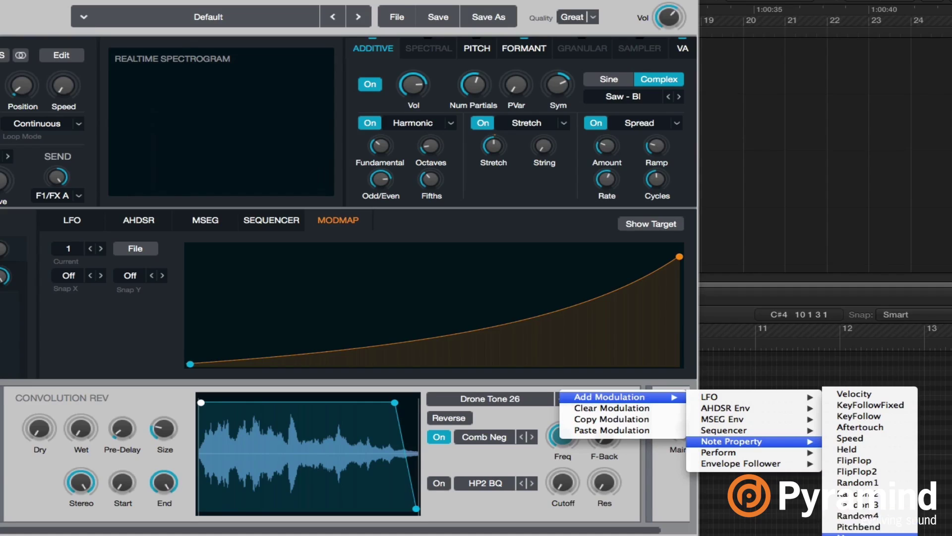
click(879, 419)
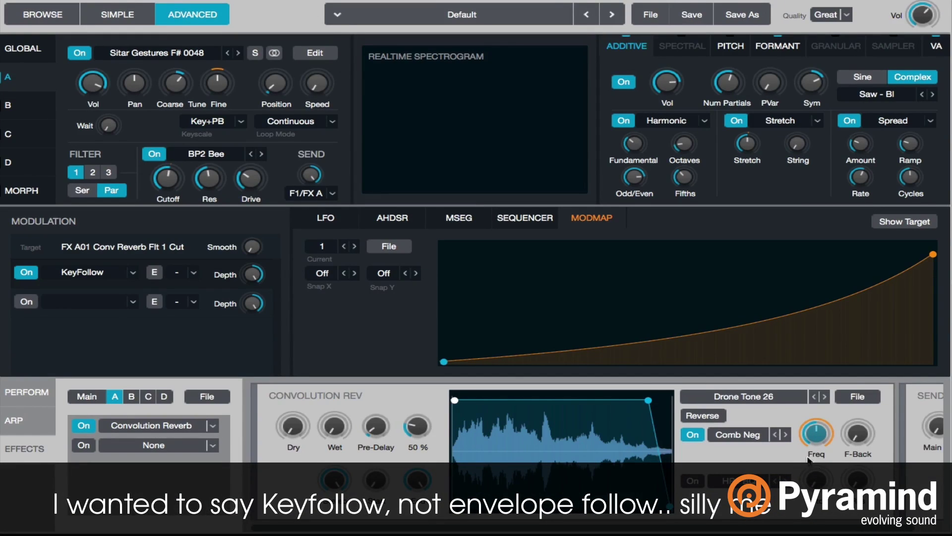
Step: Raise the comb filter's feedback to about 51.5% and bring the convolution reverb's wet level up to -2.69 dB
click(857, 432)
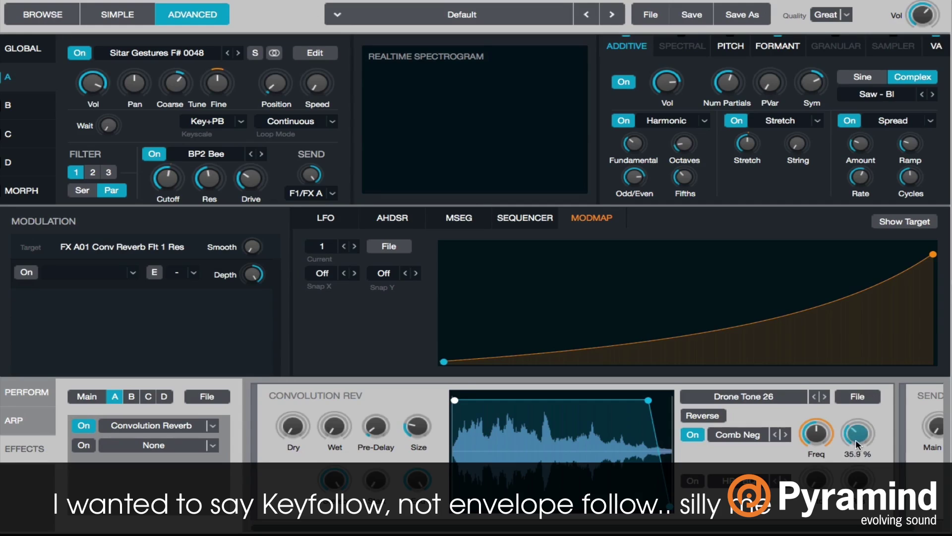
drag(861, 438, 858, 440)
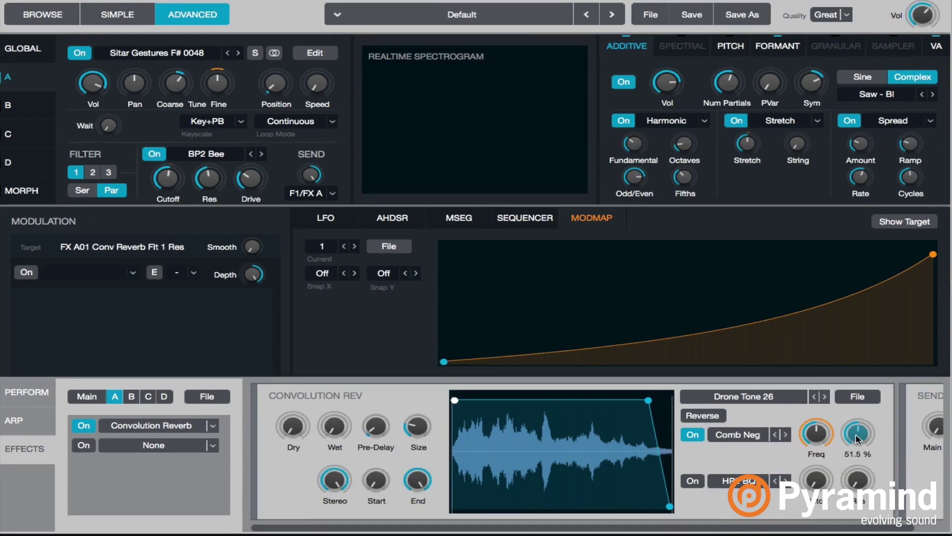
drag(342, 429, 365, 317)
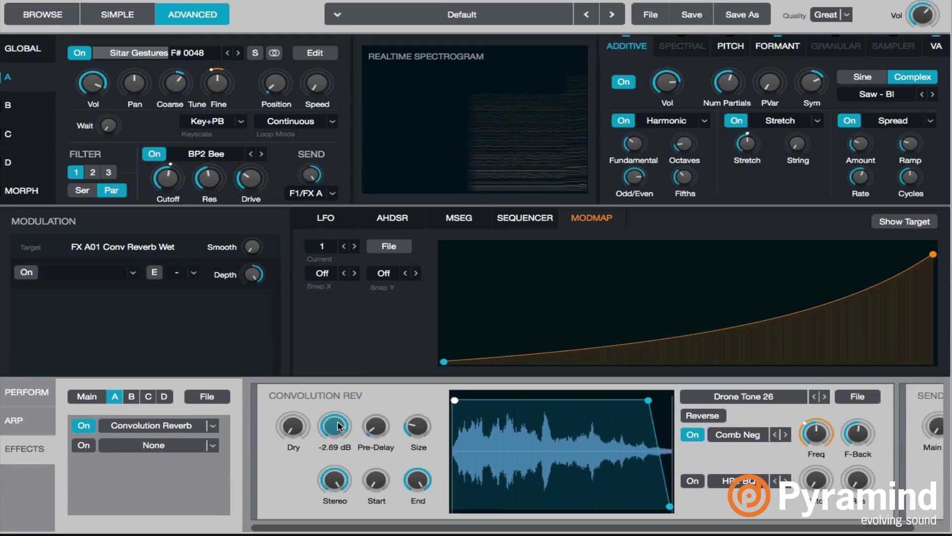
Step: Raise the comb filter's feedback to about 67%, trying the Comb PM type before returning to Comb Neg
drag(862, 428, 865, 408)
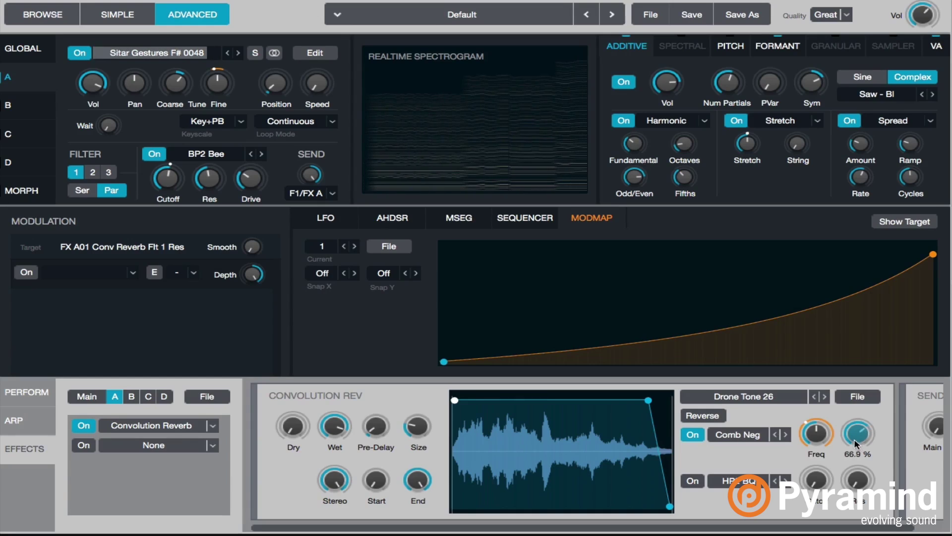
click(775, 435)
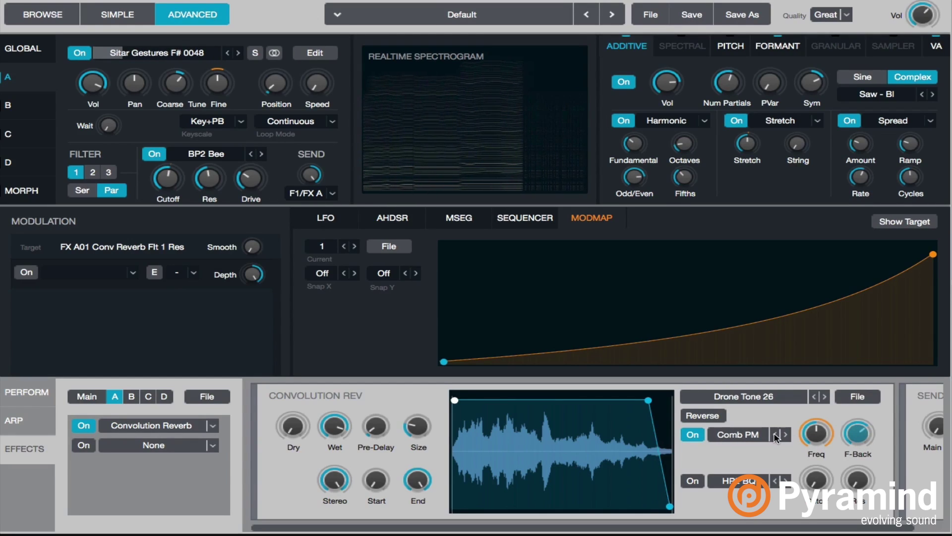
click(785, 435)
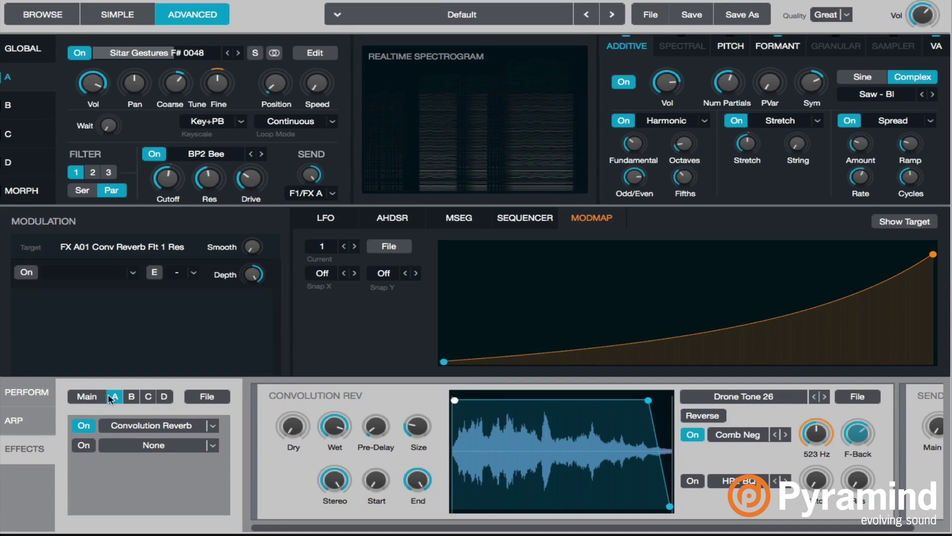
Step: Turn source A's effects send fully down and set the Acoustic Reverb's mix in the main effects rack to about 33.5%
click(87, 396)
click(310, 174)
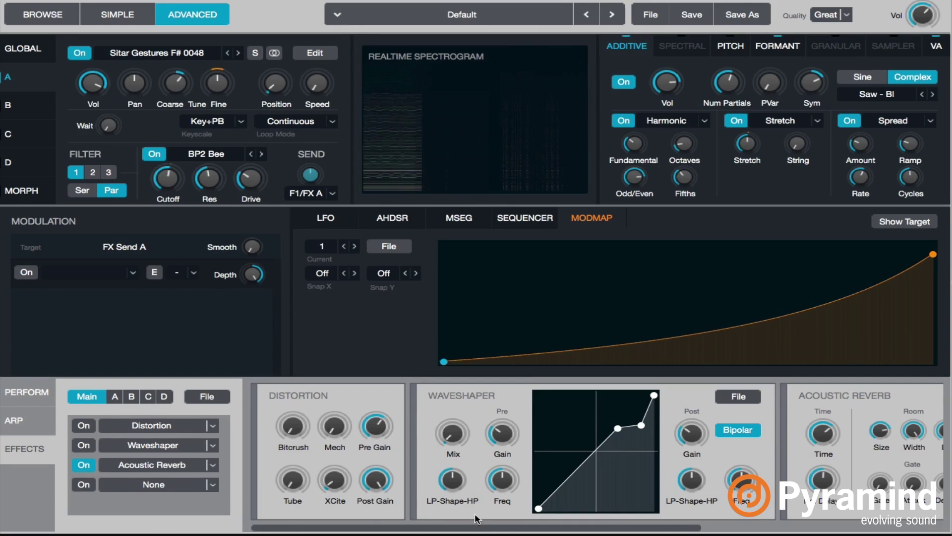
drag(473, 531, 694, 525)
drag(793, 419, 797, 433)
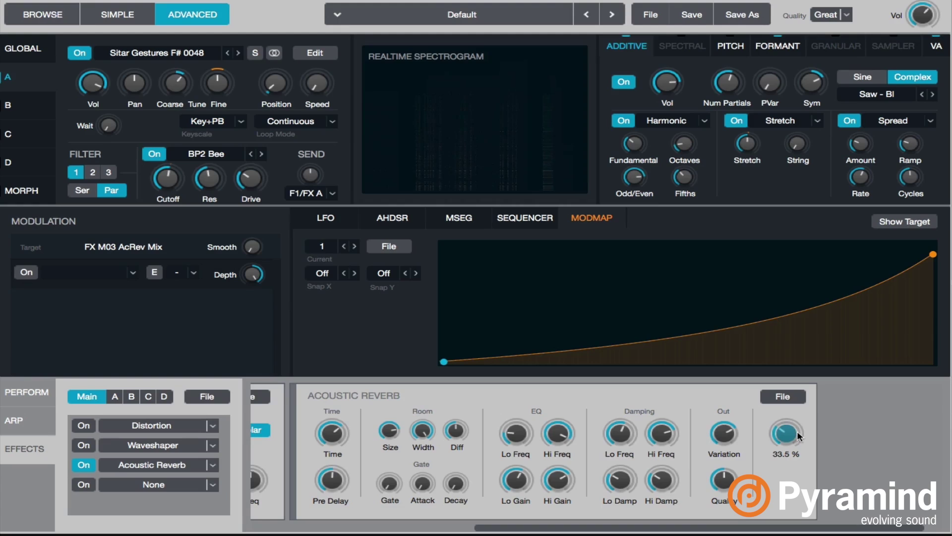
Step: Load the Cathedral preset into the Acoustic Reverb
click(781, 397)
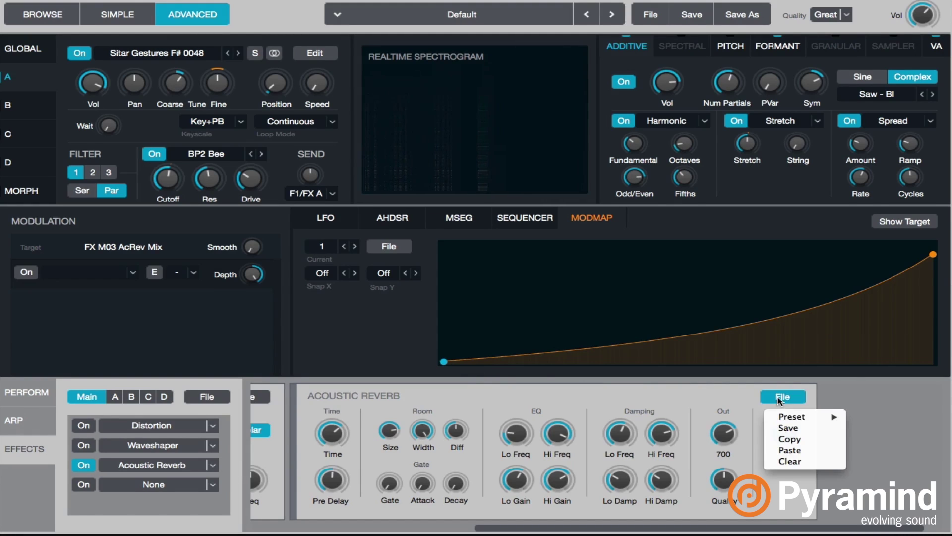
mouse_move(803, 415)
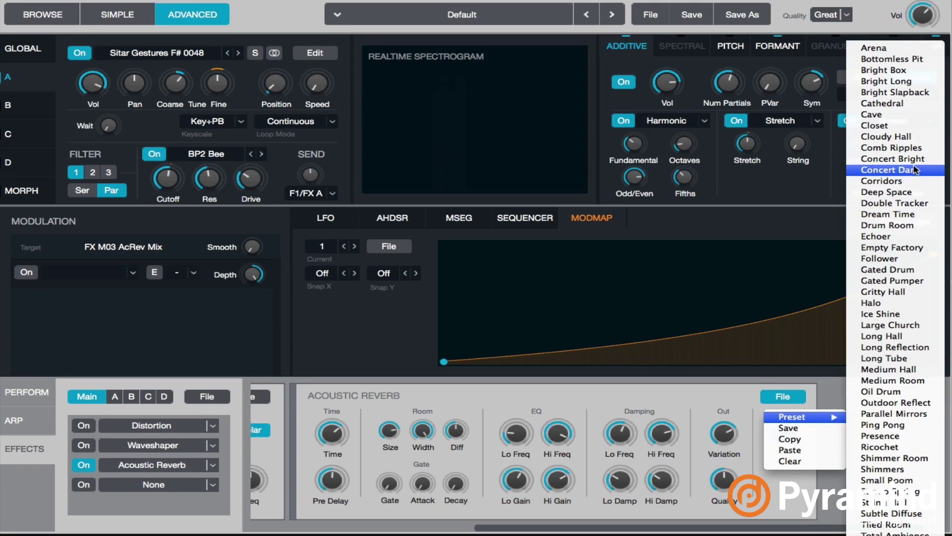
click(902, 103)
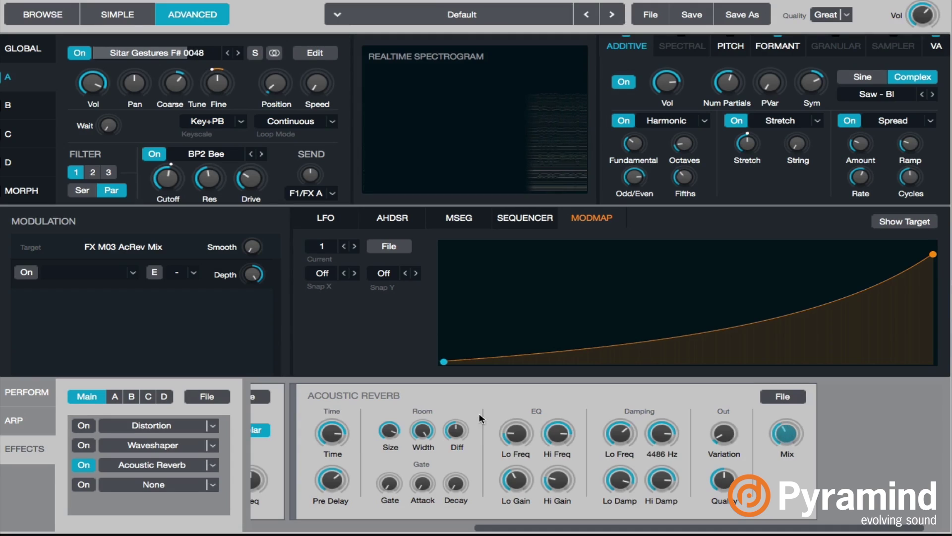
Step: Raise source A's additive Harmonic effect's Fundamental, Octaves and Odd/Even amounts and adjust its Fifths amount
mouse_move(181, 92)
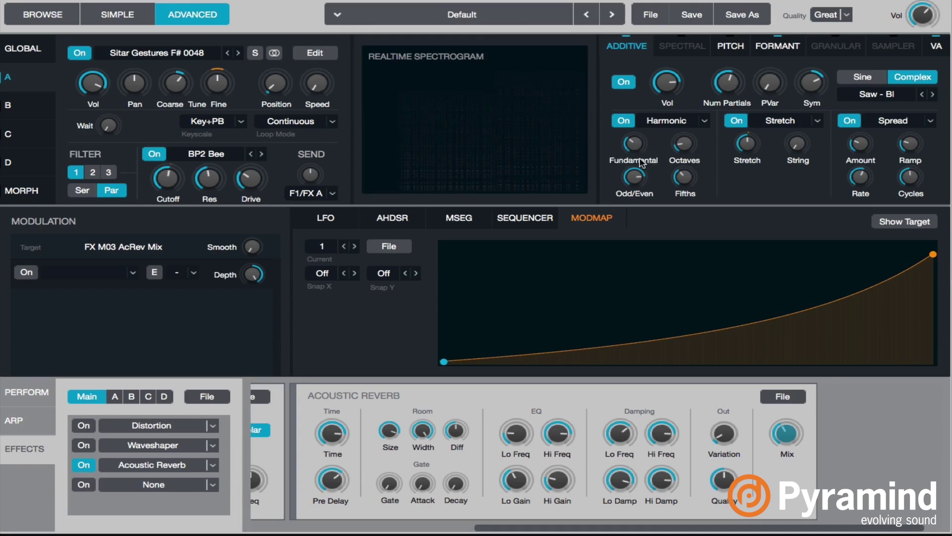
click(634, 141)
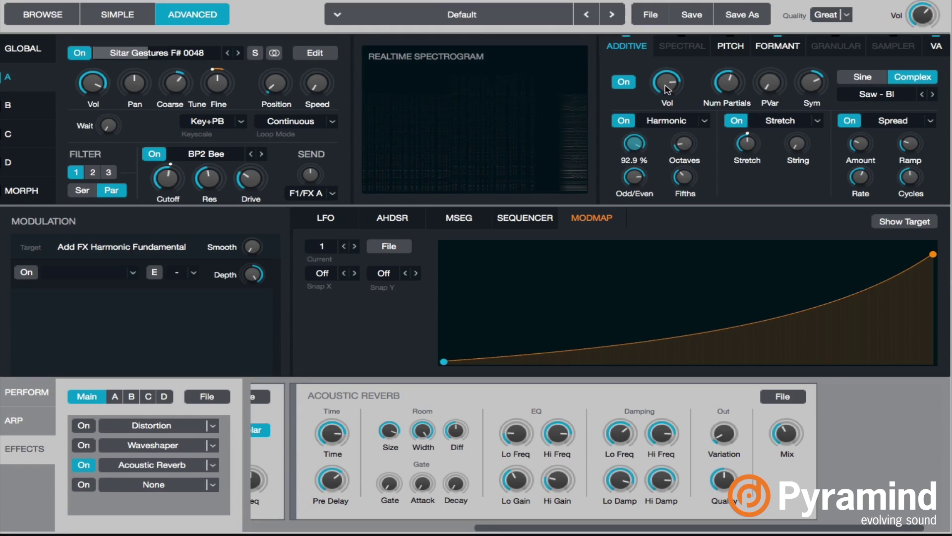
click(684, 142)
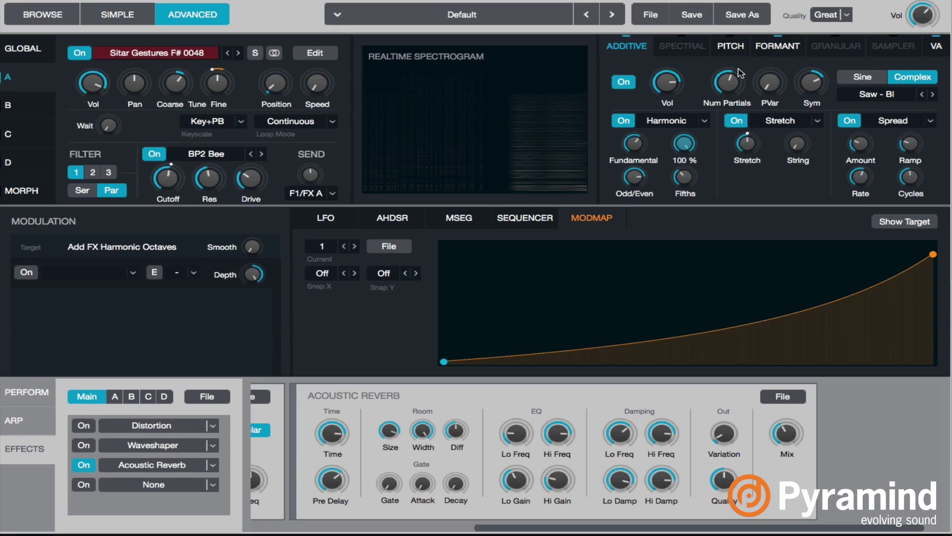
click(633, 177)
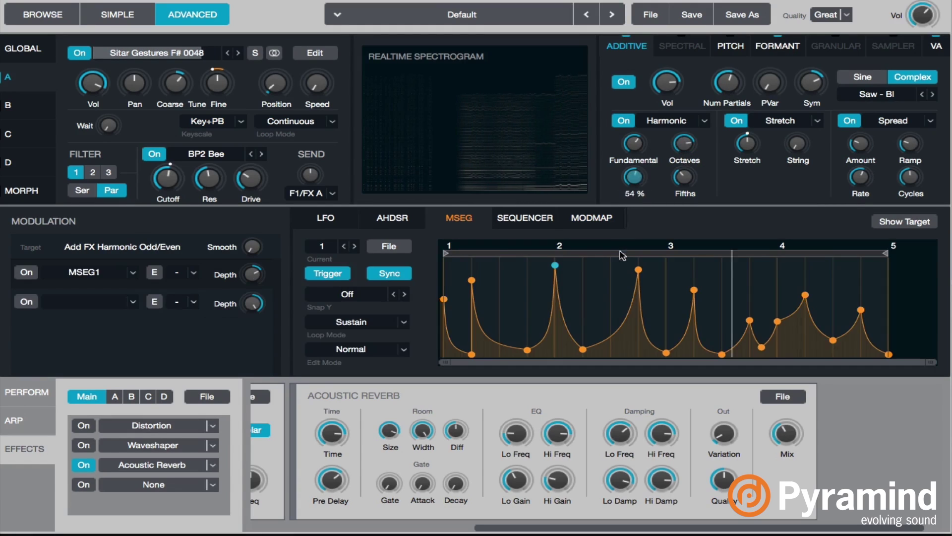
click(684, 177)
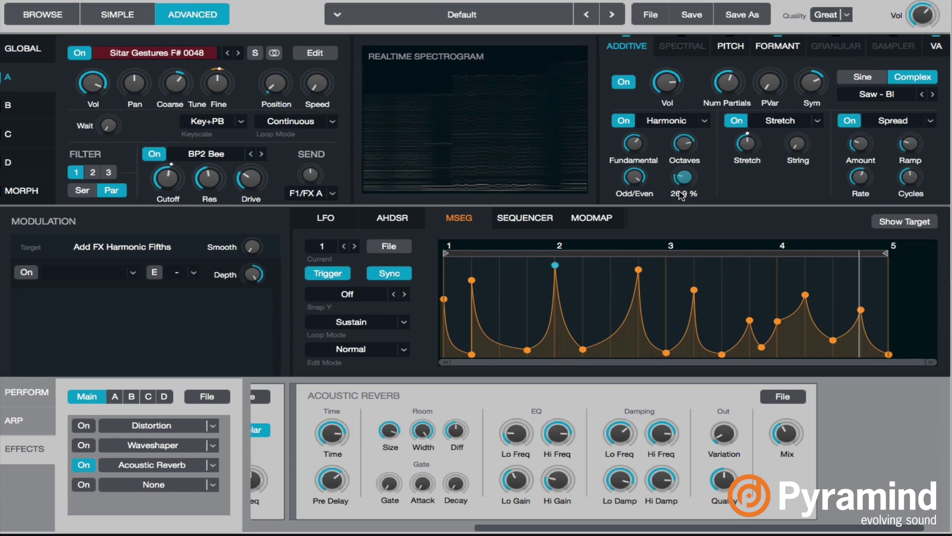
drag(683, 176, 677, 181)
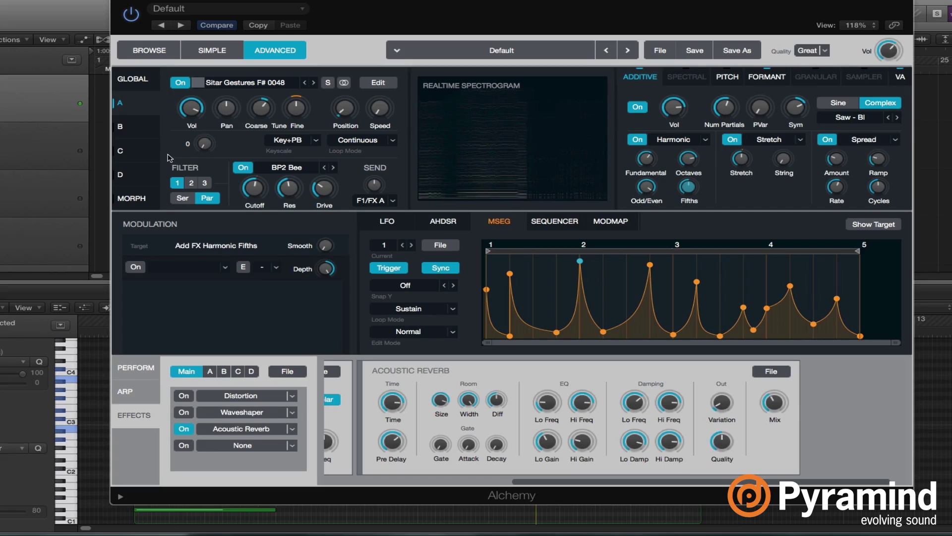
Step: Copy source A with its sitar sample and paste it into source B
click(121, 127)
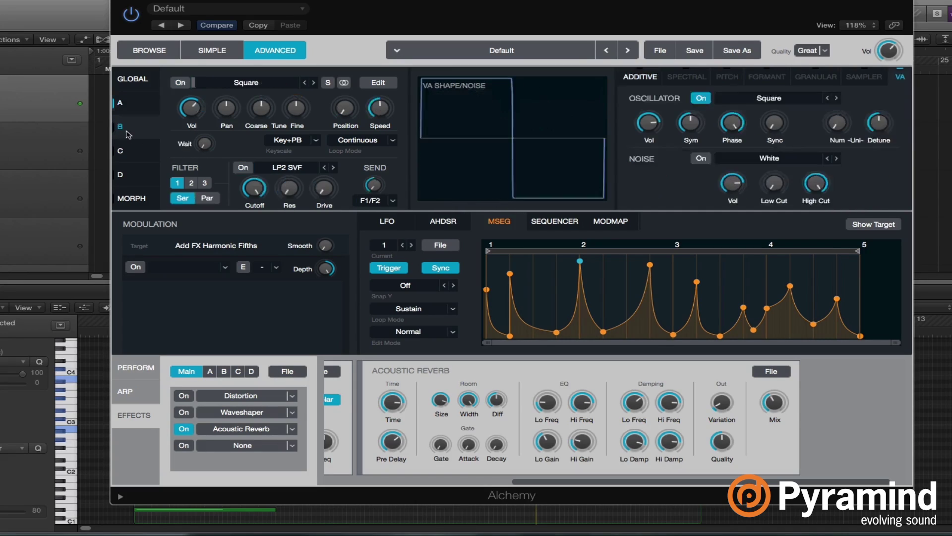
click(139, 103)
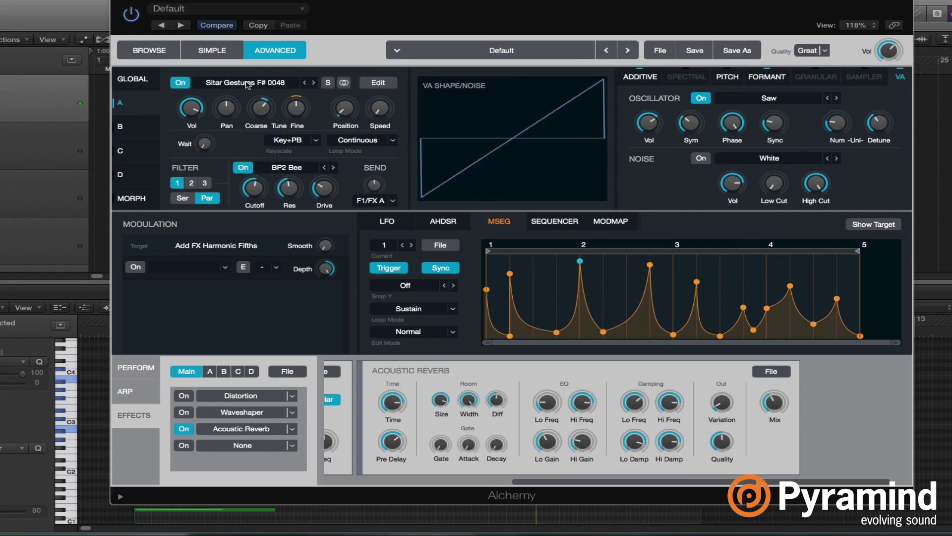
click(193, 84)
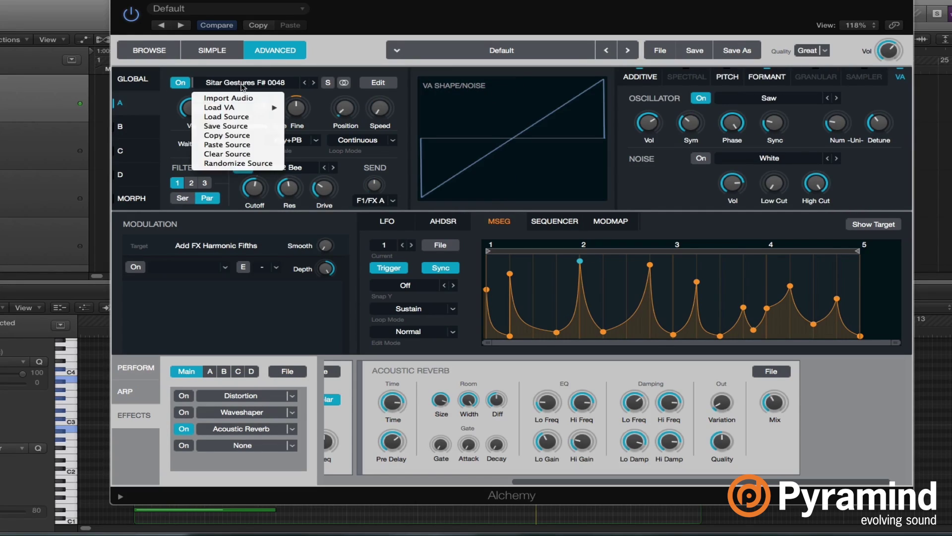
click(251, 136)
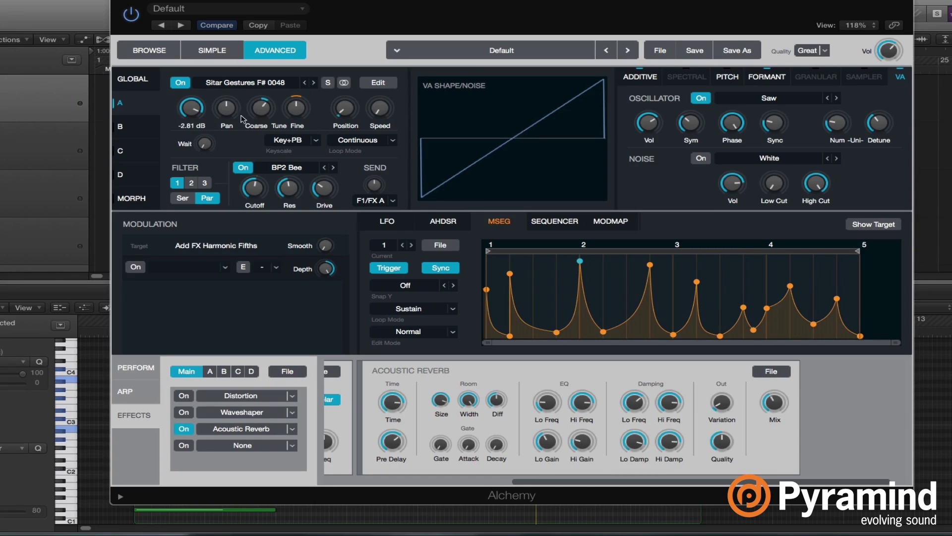
click(119, 126)
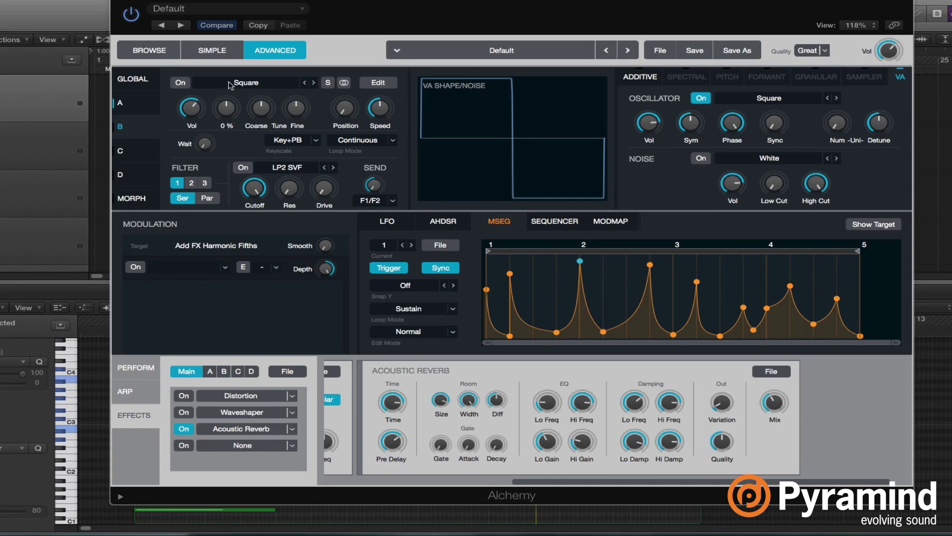
click(231, 83)
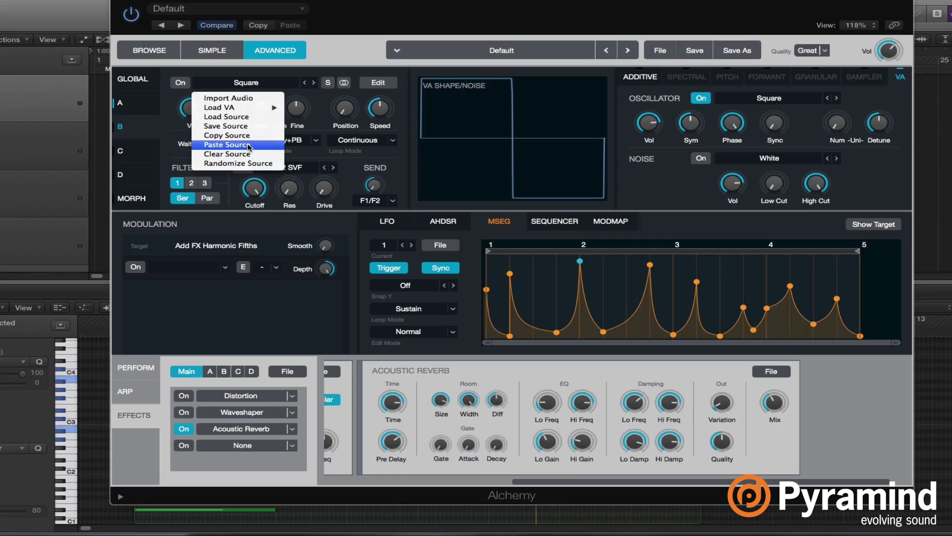
click(227, 144)
Step: Modulate source B's volume with a new AHDSR envelope that has no sustain and a shortened decay
click(192, 108)
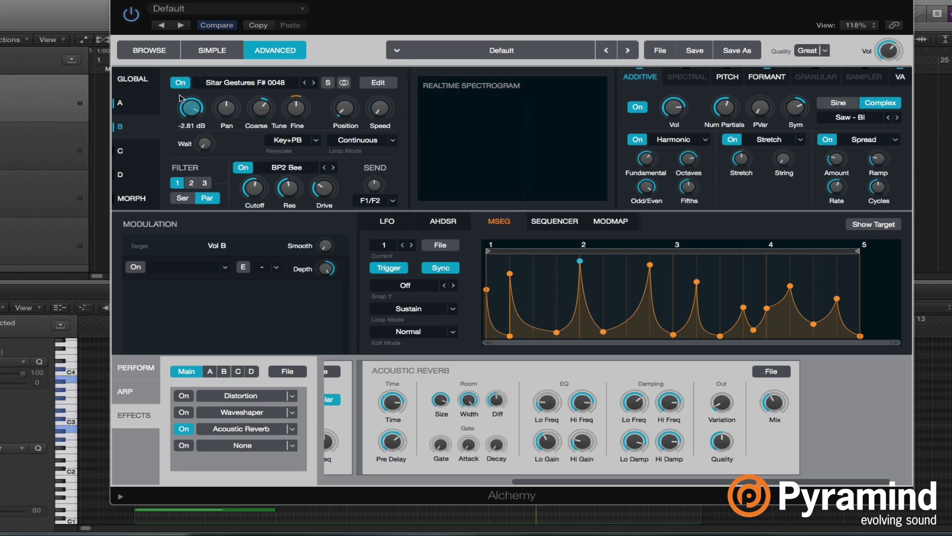
click(225, 267)
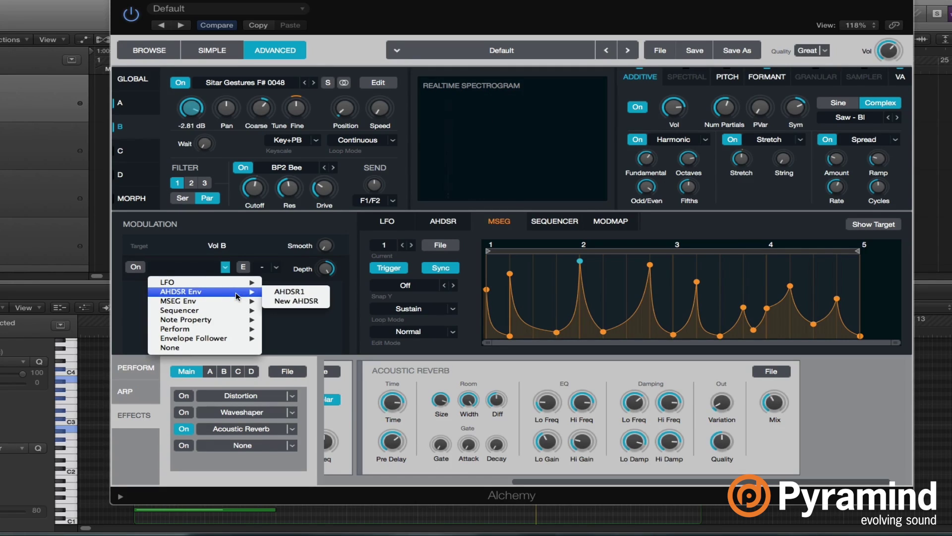
click(295, 301)
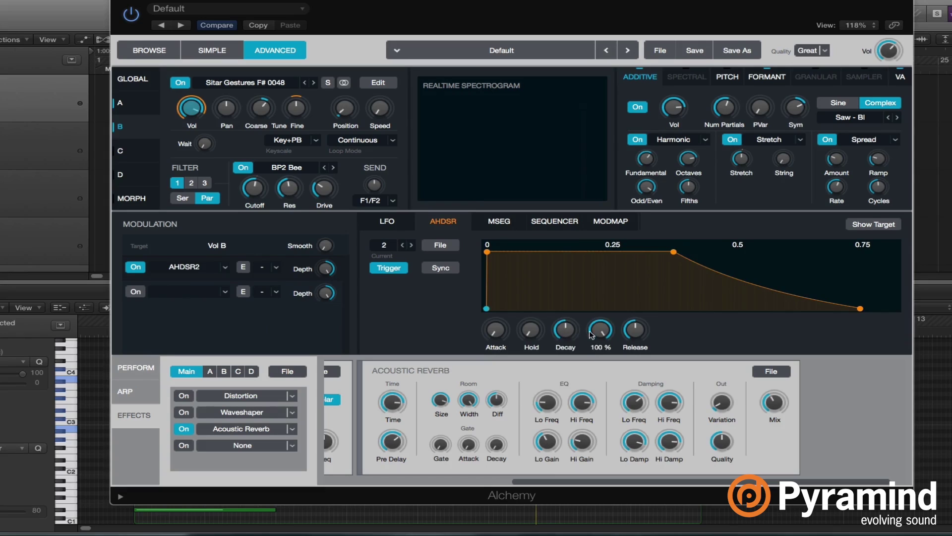
drag(592, 335, 567, 342)
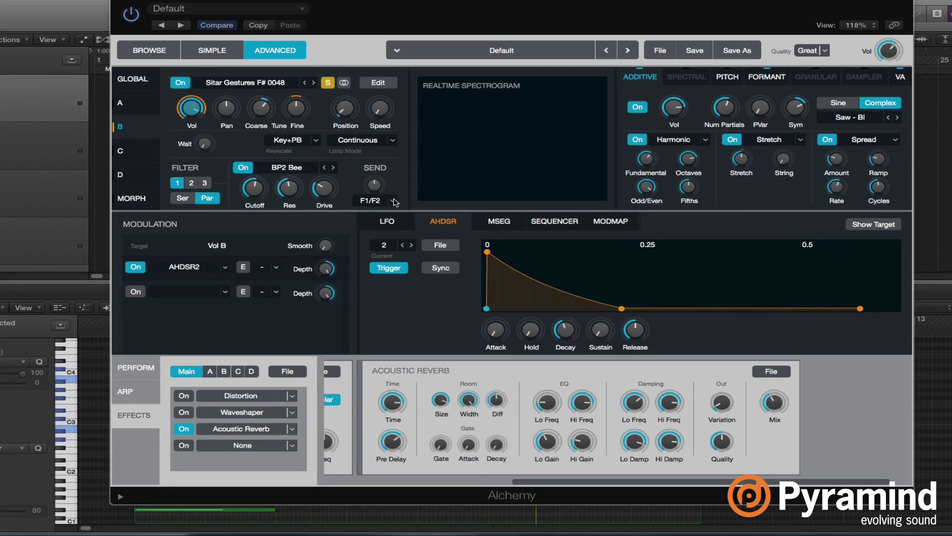
Step: Raise source B's effects send and switch off its second filter, LP2 MG
click(375, 184)
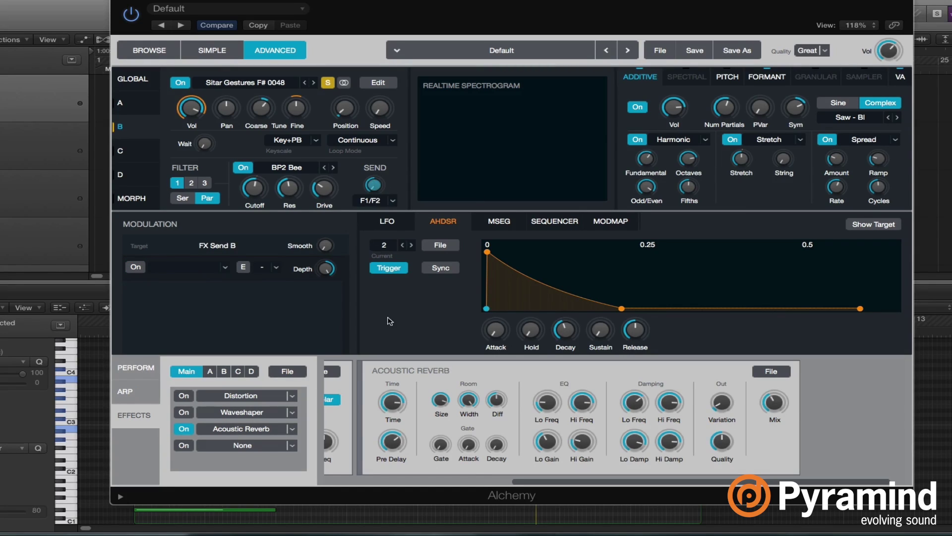
click(194, 109)
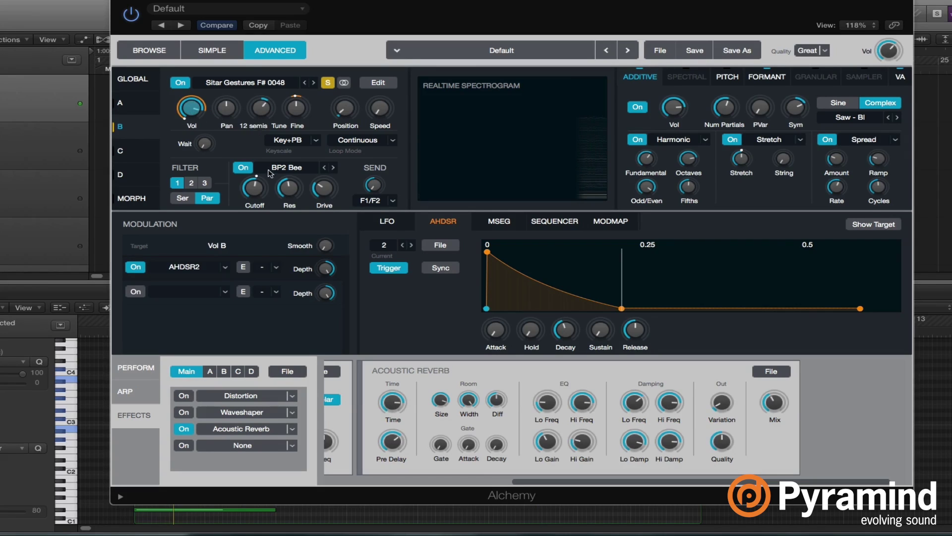
click(191, 182)
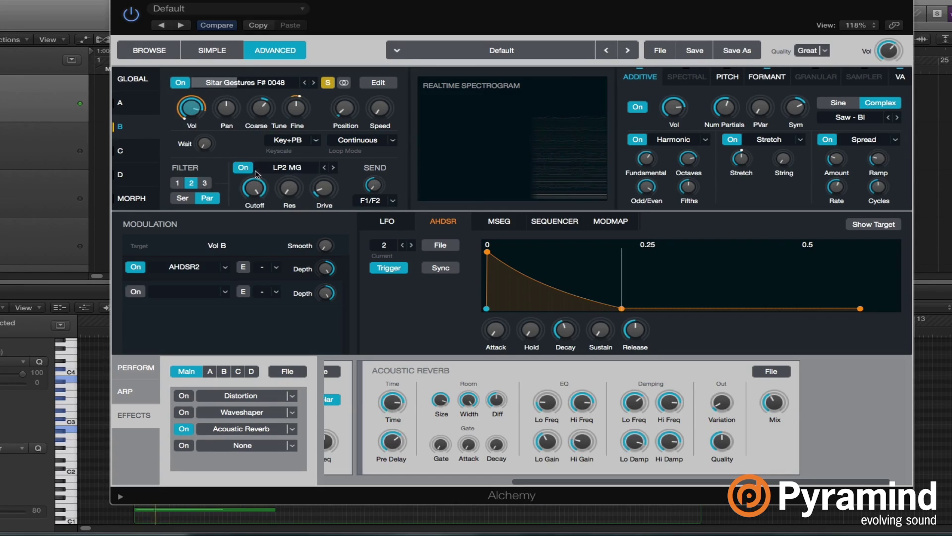
Step: Return source B's coarse tuning to zero and raise its volume and effects send
click(261, 115)
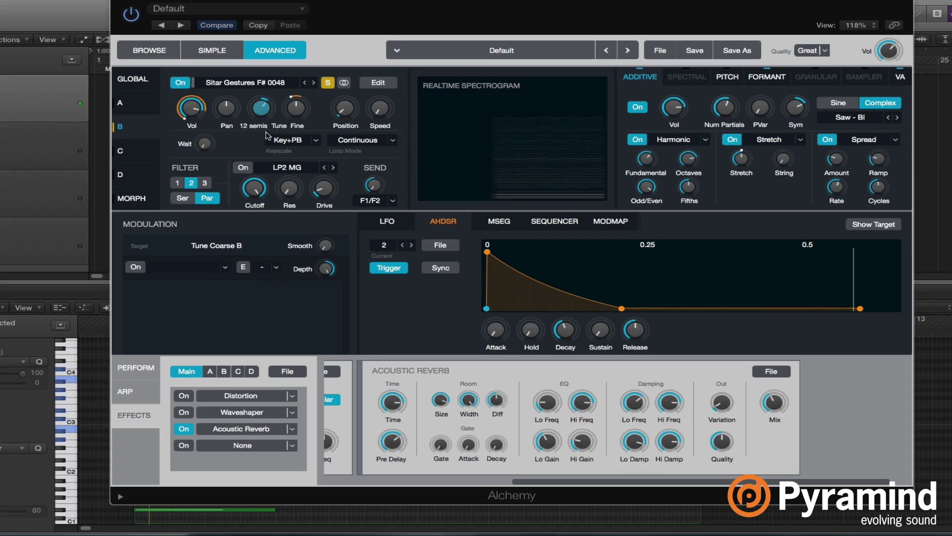
click(204, 182)
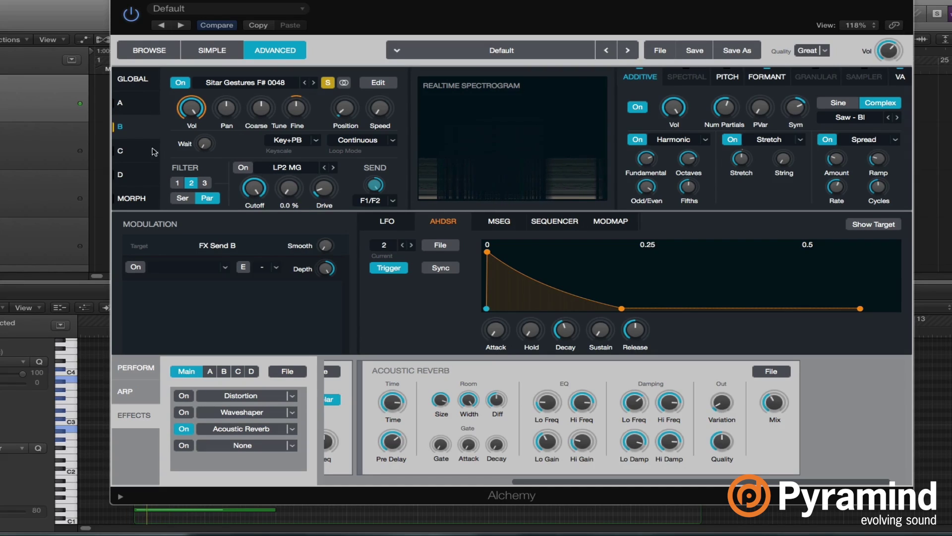
Step: Change source B's first filter from a bandpass to the LP2 SVF low-pass type
click(177, 183)
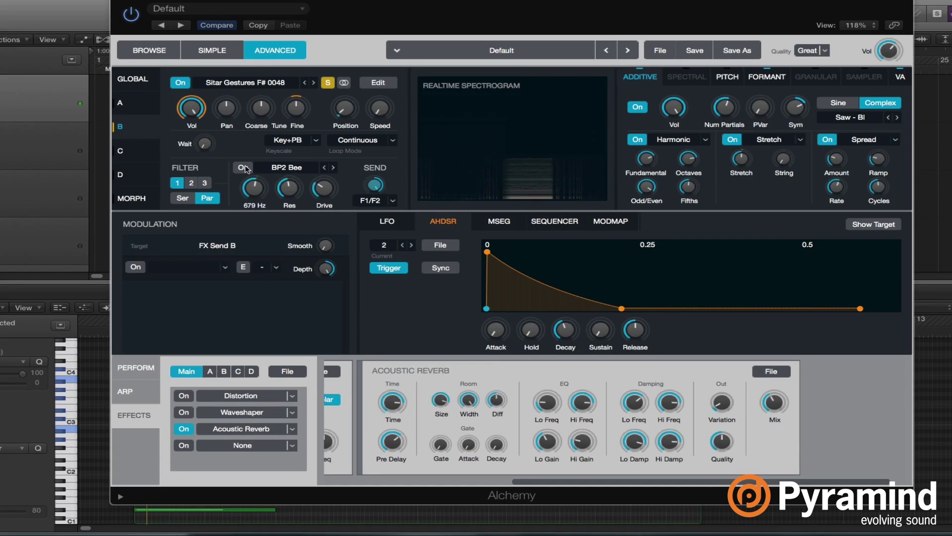
click(284, 167)
click(274, 174)
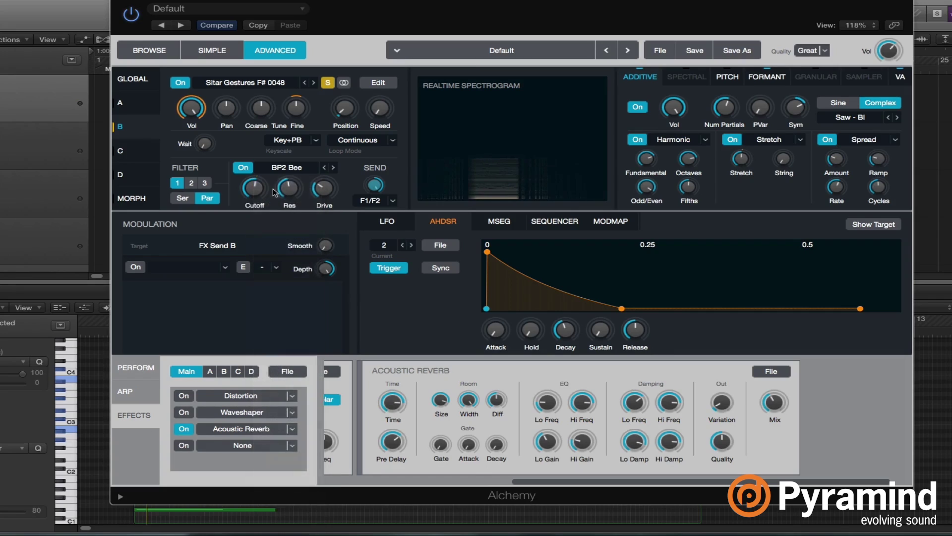
Step: Modulate source B's filter 1 cutoff with a new AHDSR envelope
click(254, 188)
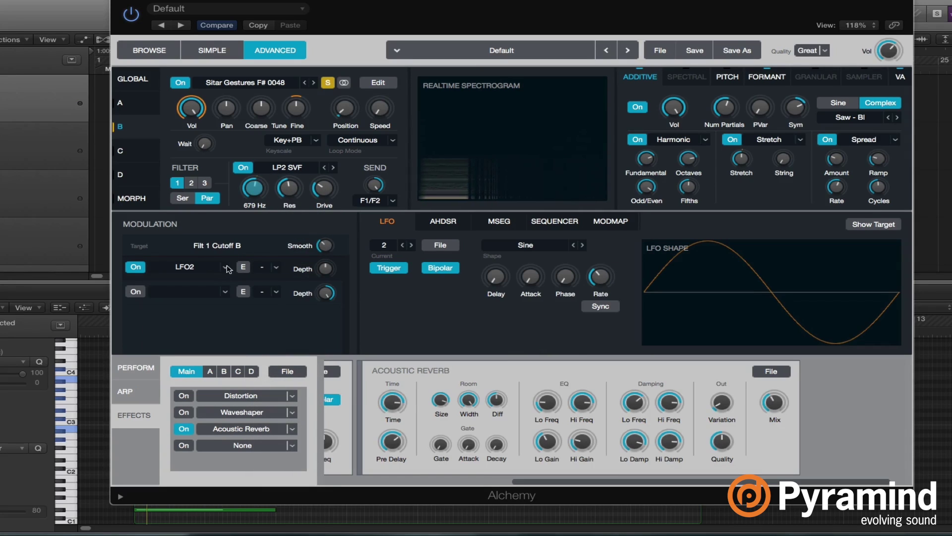
click(225, 267)
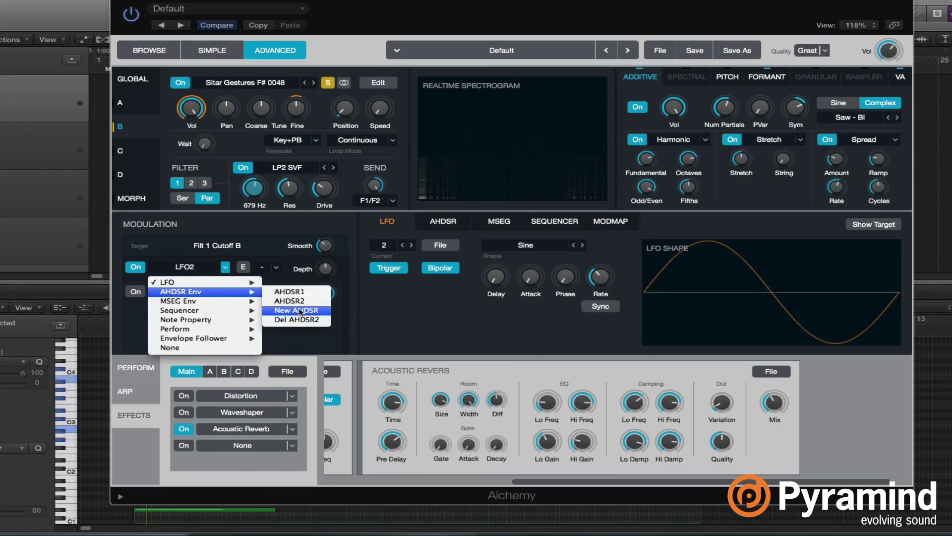
click(318, 224)
Step: Lower filter 1's cutoff and resonance on source B, raise its drive and set the cutoff modulation depth to about 43.9%
click(253, 187)
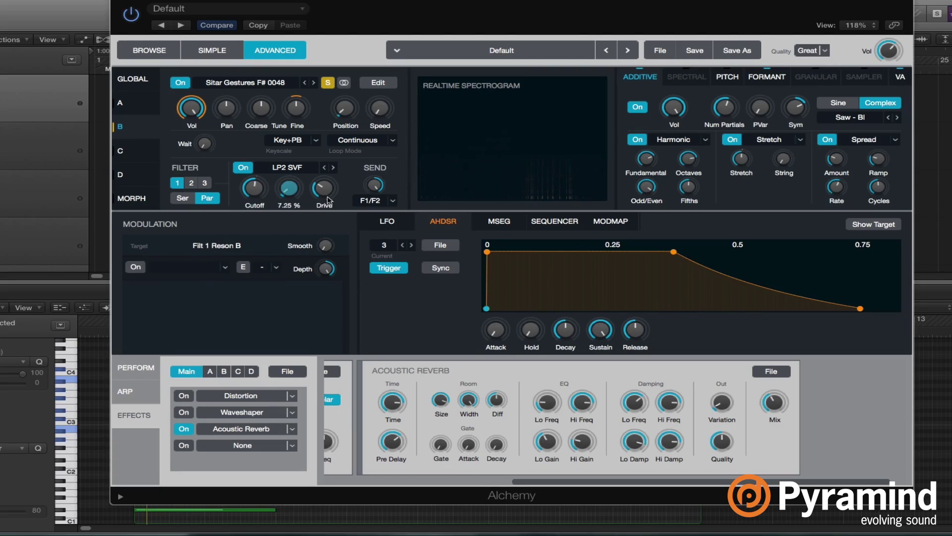
click(323, 187)
click(248, 187)
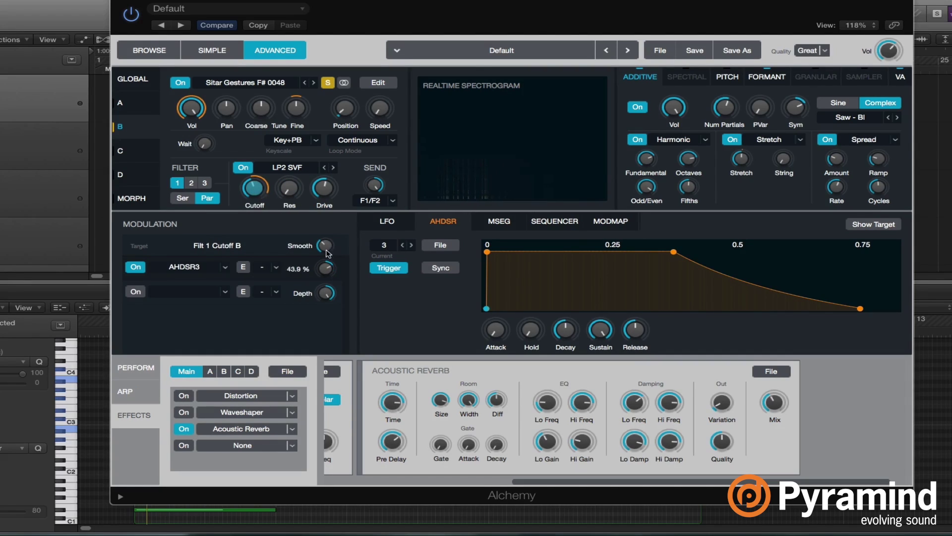
Step: Give the cutoff's AHDSR3 envelope no sustain and a shortened decay, and take source B out of solo
mouse_move(566, 335)
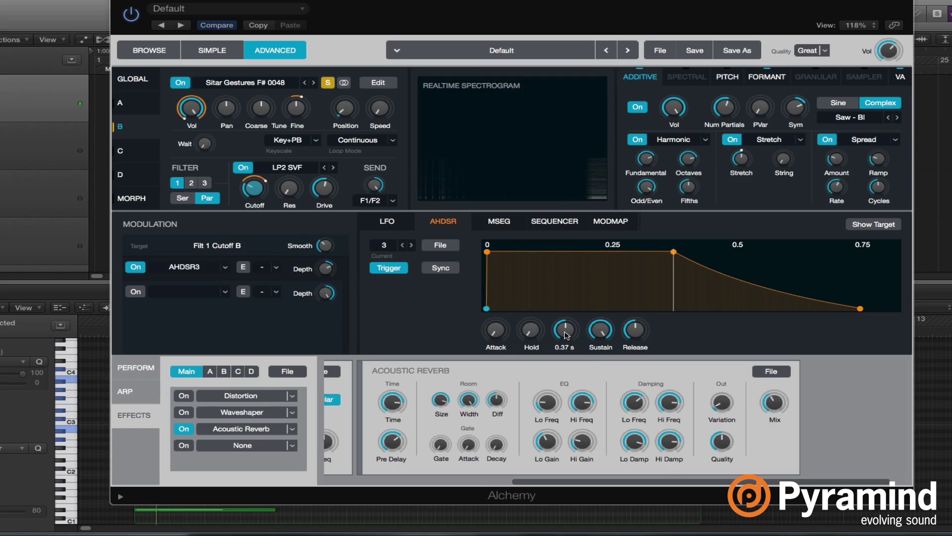
scroll(566, 334, down, 3)
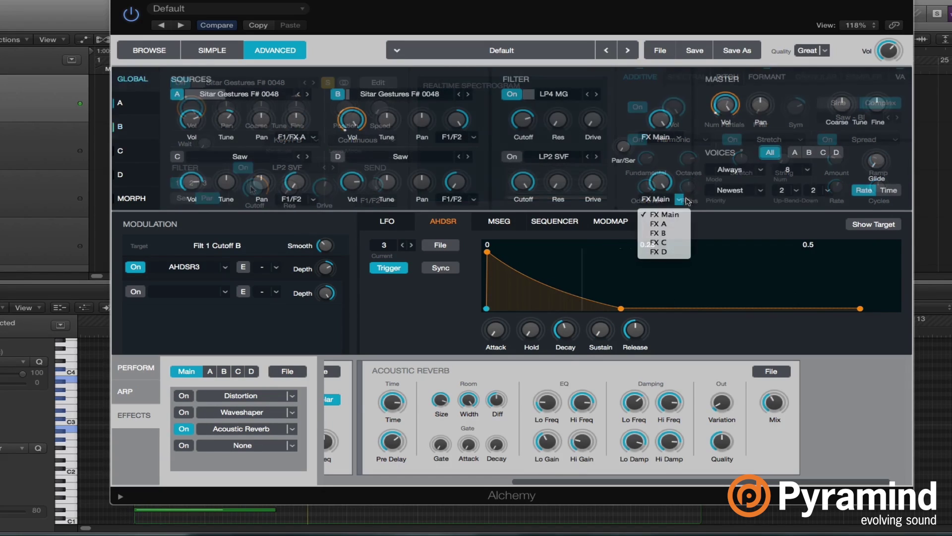
Step: Route the second main filter to FX B and add an Amp with 4.93 dB of gain to effects rack B
click(659, 233)
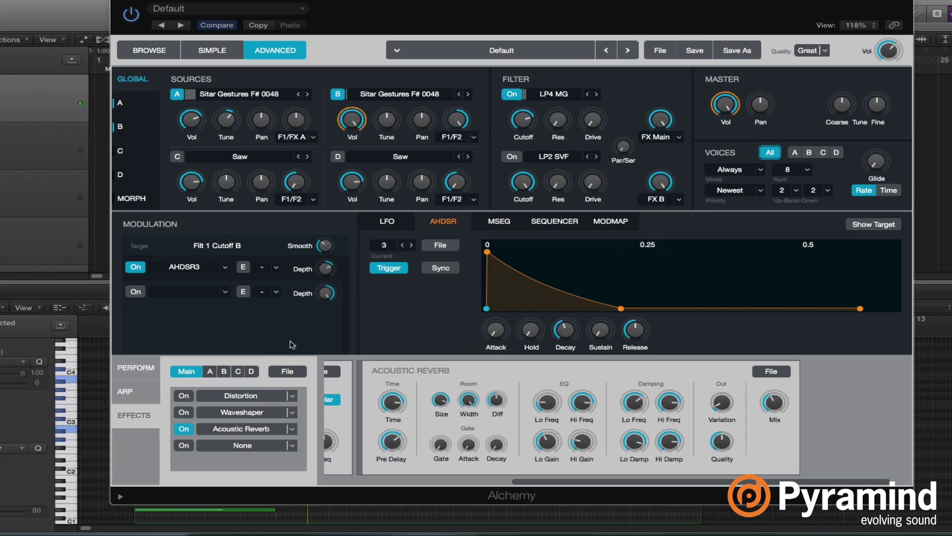
click(224, 371)
click(291, 396)
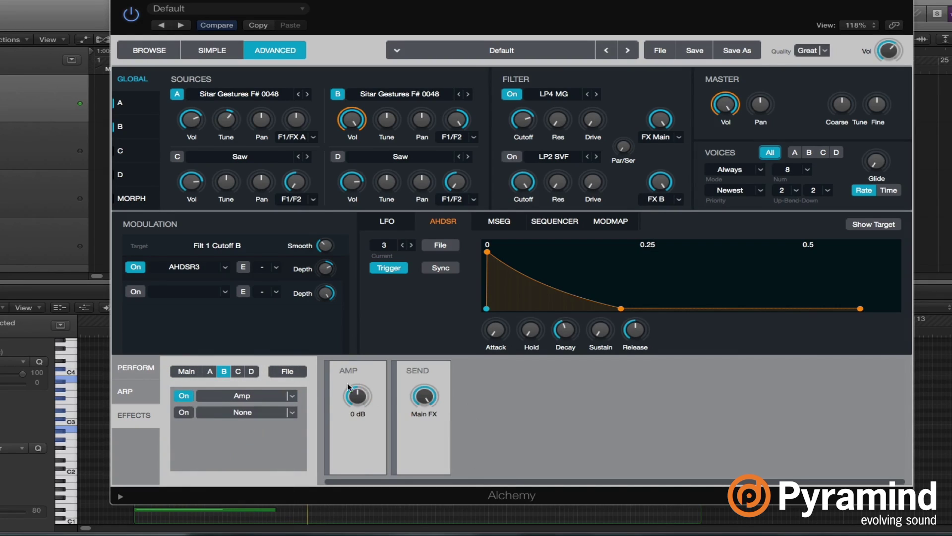
drag(348, 388, 360, 378)
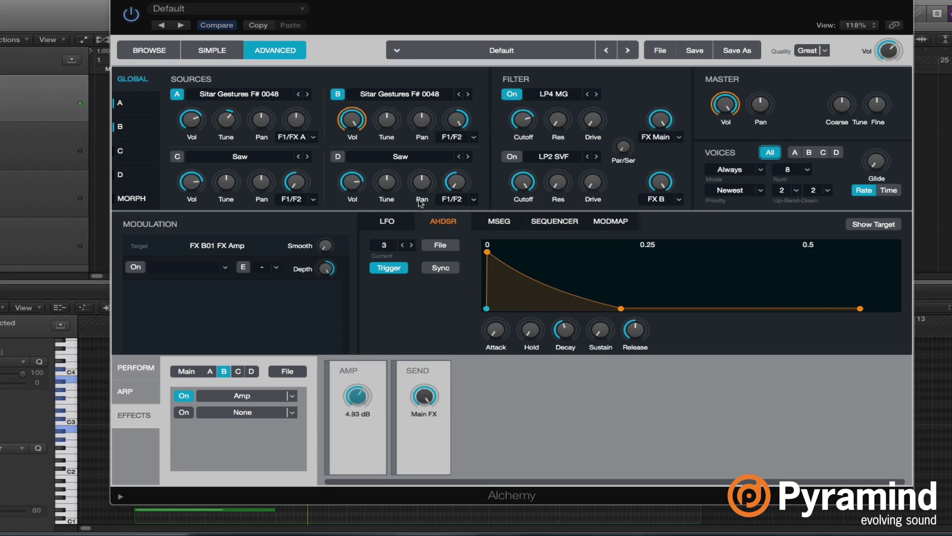
Step: Add an Acoustic Reverb and a Delay after the Amp in effects rack B
click(295, 411)
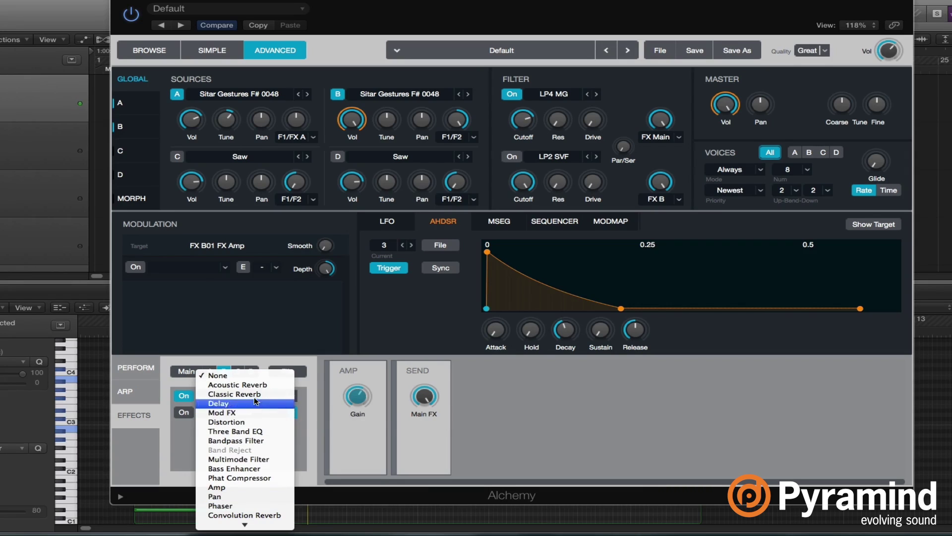
click(357, 457)
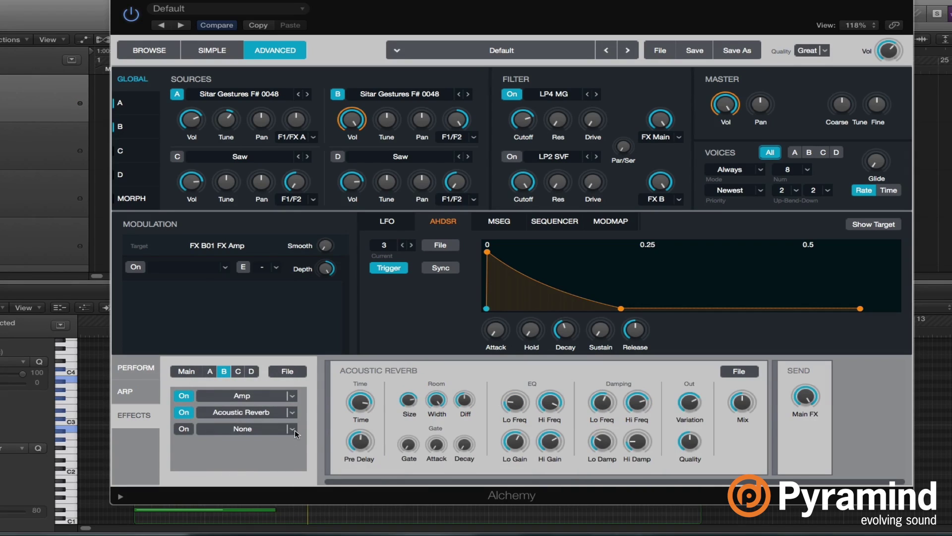
click(294, 429)
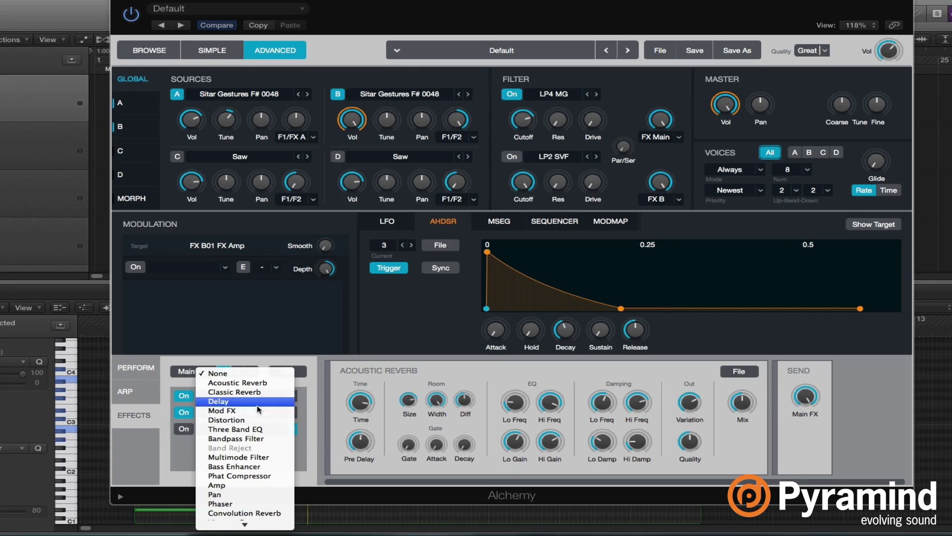
click(258, 402)
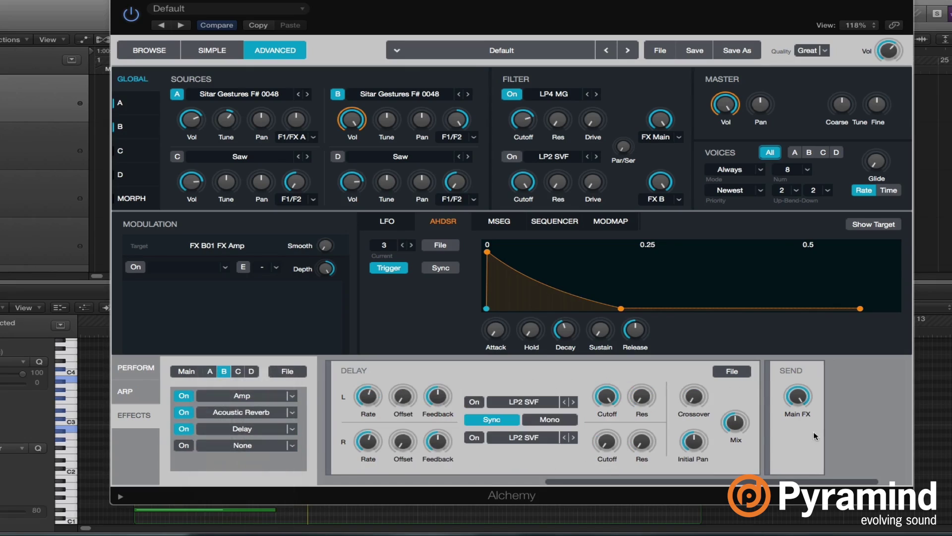
Step: Turn rack B's Main FX send fully down and adjust the delay's left and right rates
click(804, 402)
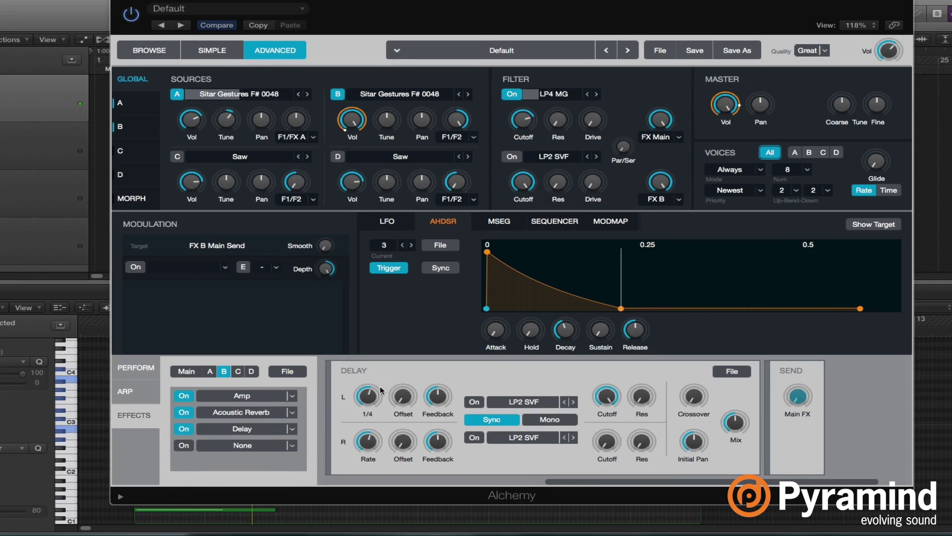
click(367, 396)
drag(368, 440, 372, 436)
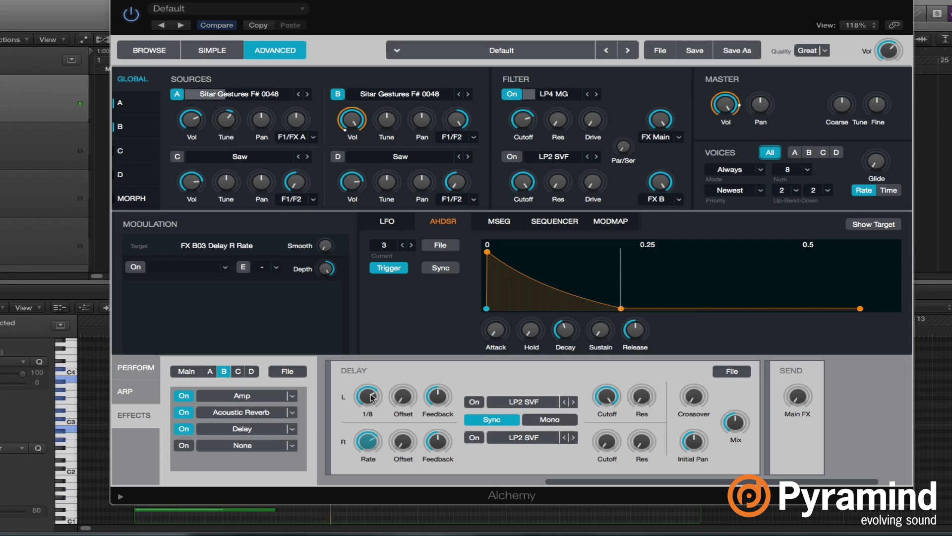
drag(371, 396, 378, 404)
click(368, 440)
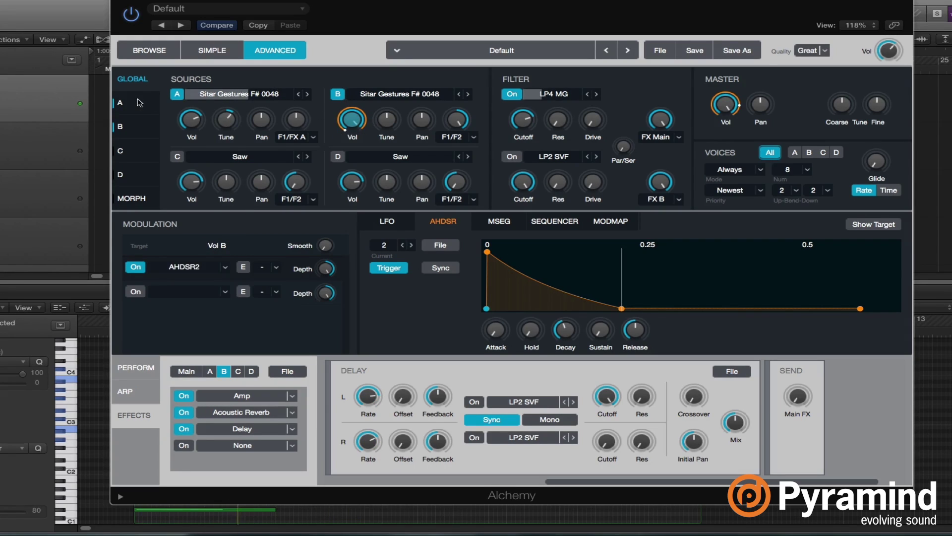
Step: Raise source B's coarse tuning and set its filter 1 cutoff to about 3072 Hz
click(243, 94)
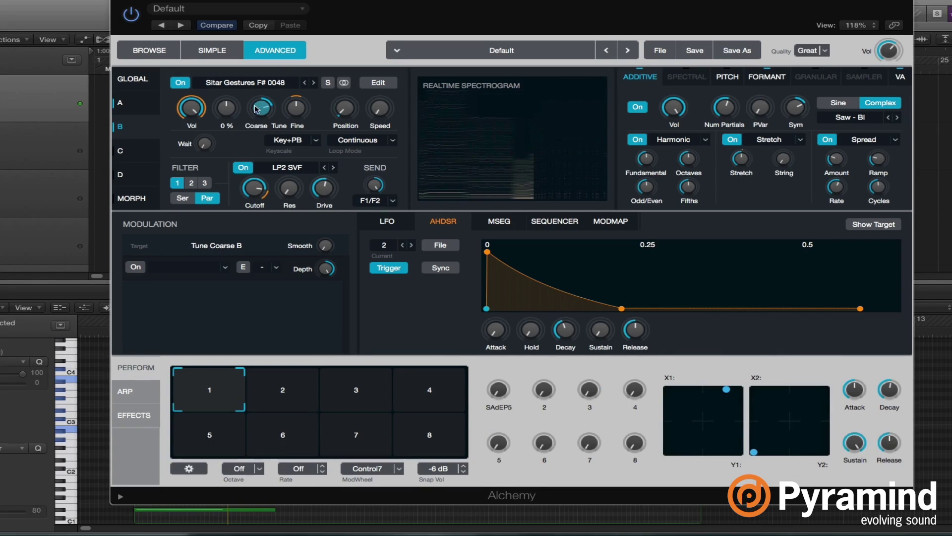
click(255, 187)
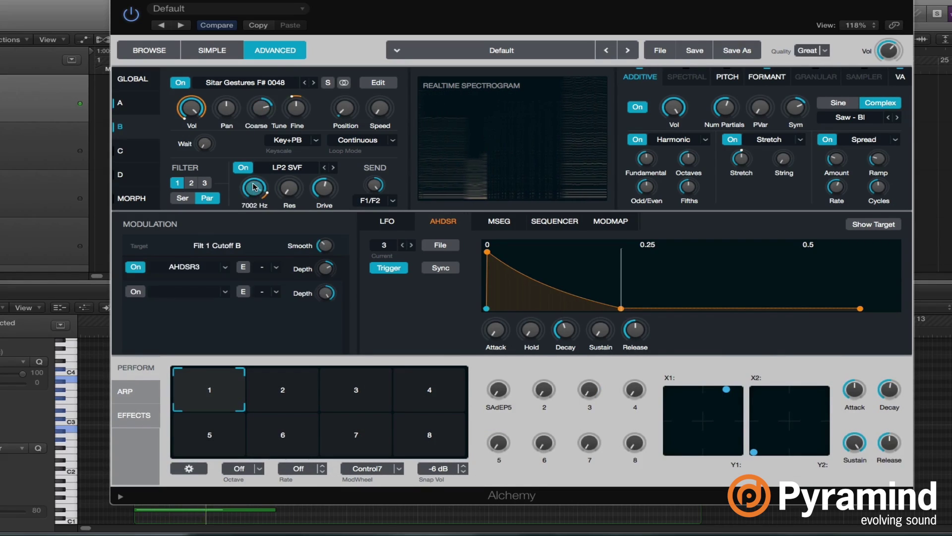
drag(253, 185, 254, 199)
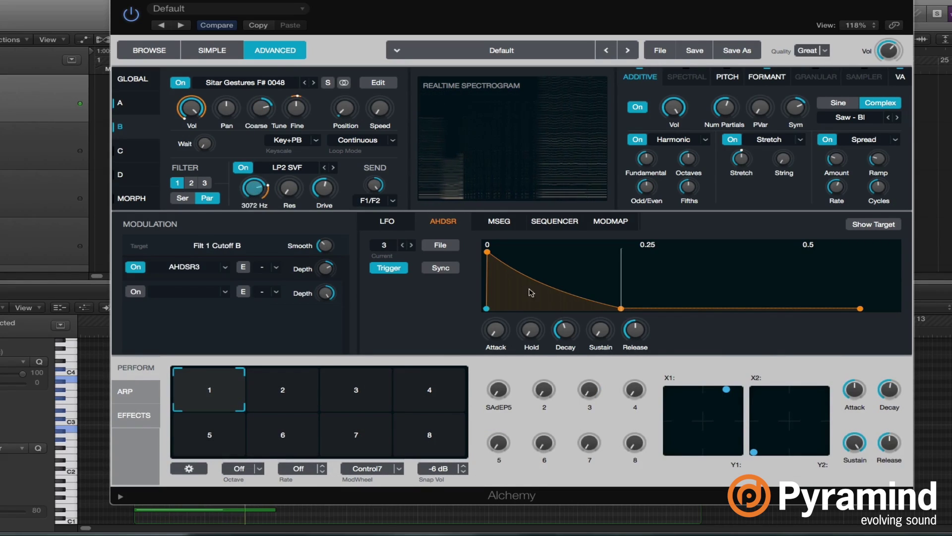
Step: Lower source A's volume in the global mix of sources
click(133, 79)
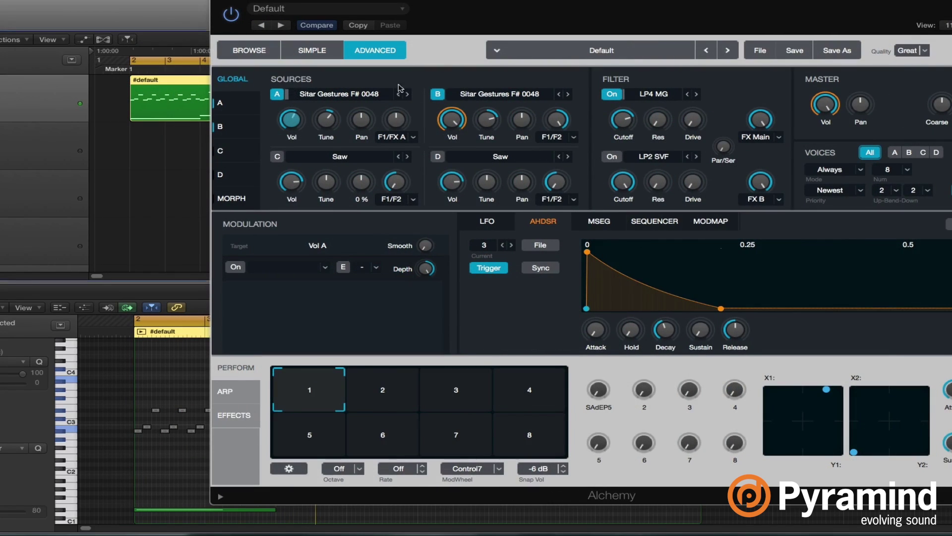
Step: Hide the Alchemy window and unmute the melody notes in the Piano Roll, including the high note at bar 9
key(super+w)
drag(123, 377, 718, 450)
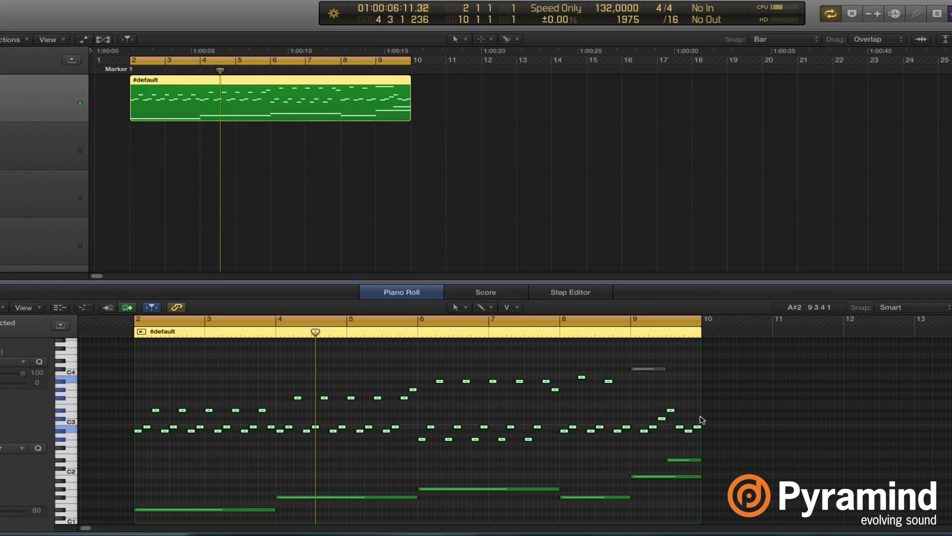
click(663, 382)
click(652, 367)
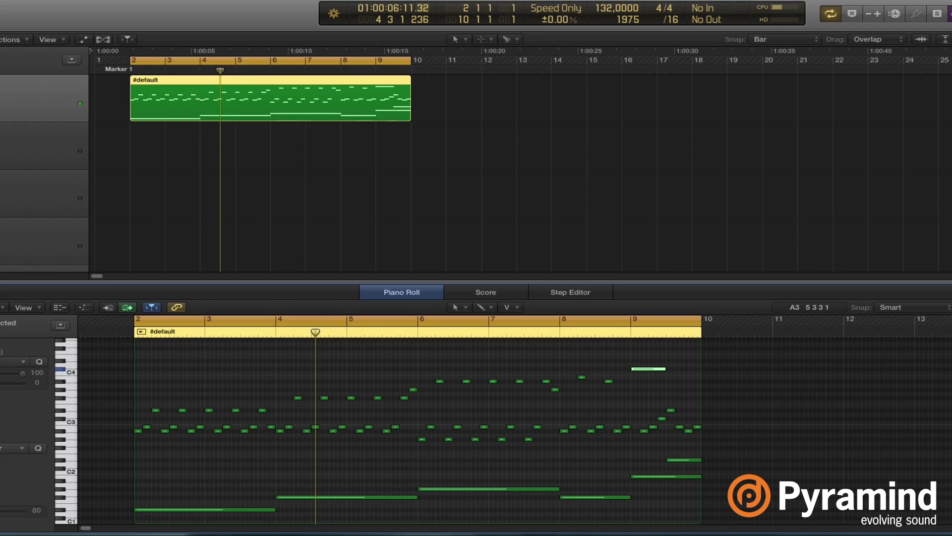
Step: Show the Alchemy window again, reposition it and open source A's settings
key(v)
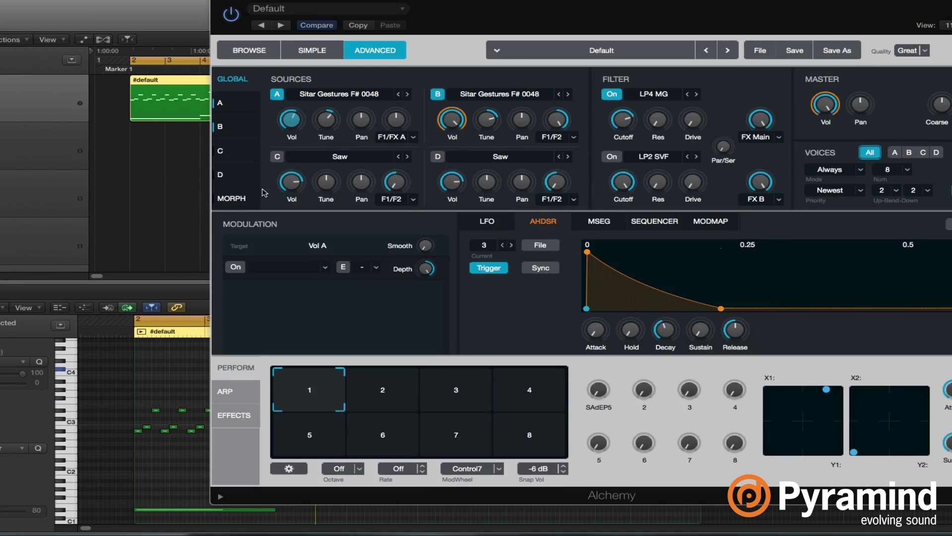
drag(493, 6, 350, 6)
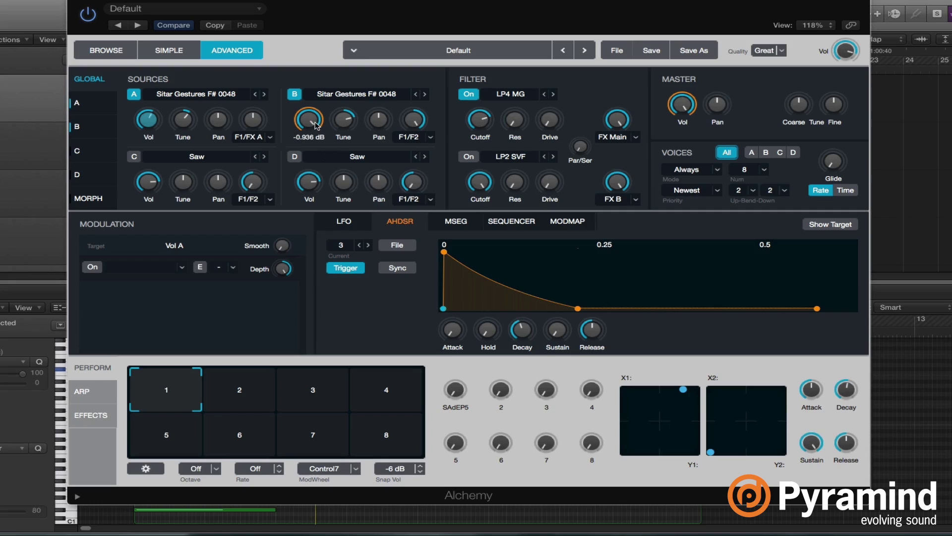
click(92, 108)
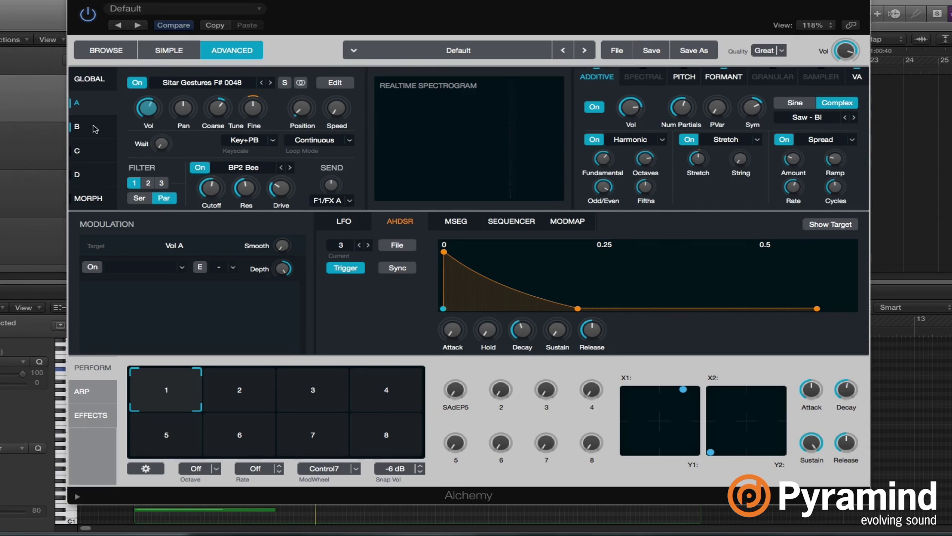
Step: Try a 0.78 s attack on the master volume's AHDSR4 envelope and return the attack to zero
click(91, 80)
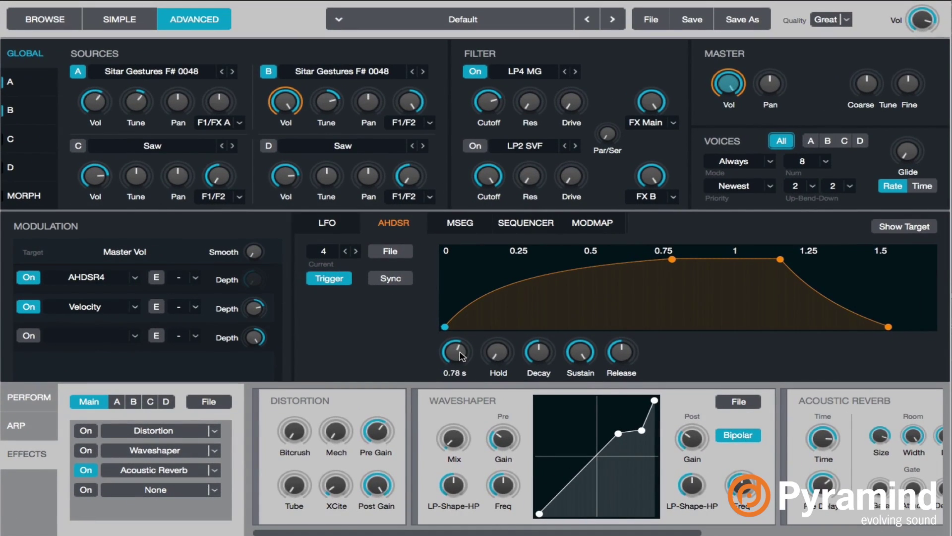
drag(455, 332, 420, 454)
Step: Enable a modulation slot on source A's volume and assign the AHDSR4 envelope to it
click(94, 101)
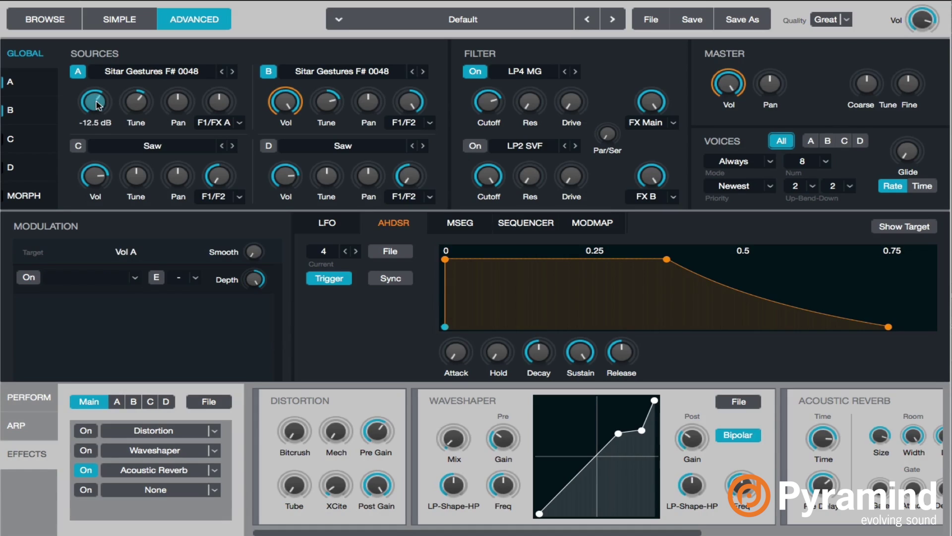
click(36, 276)
click(135, 277)
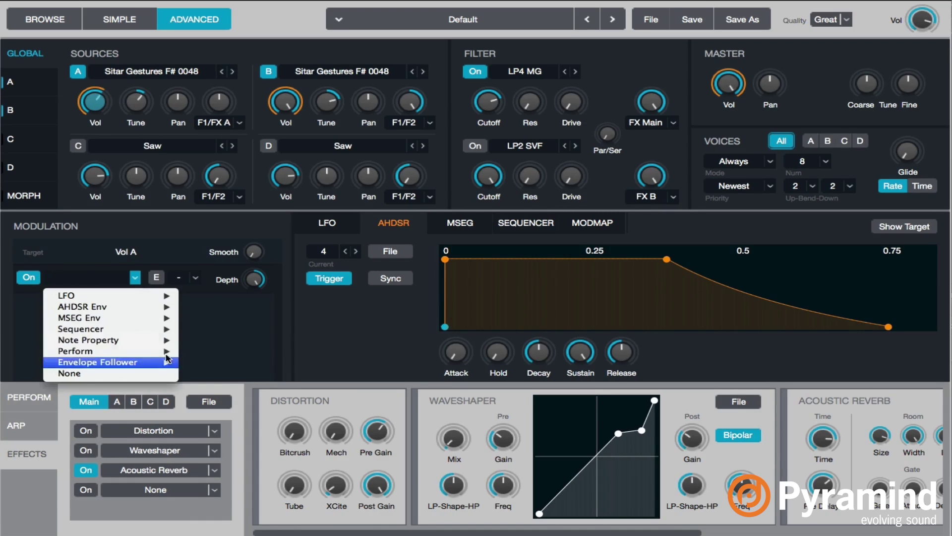
mouse_move(154, 306)
click(235, 340)
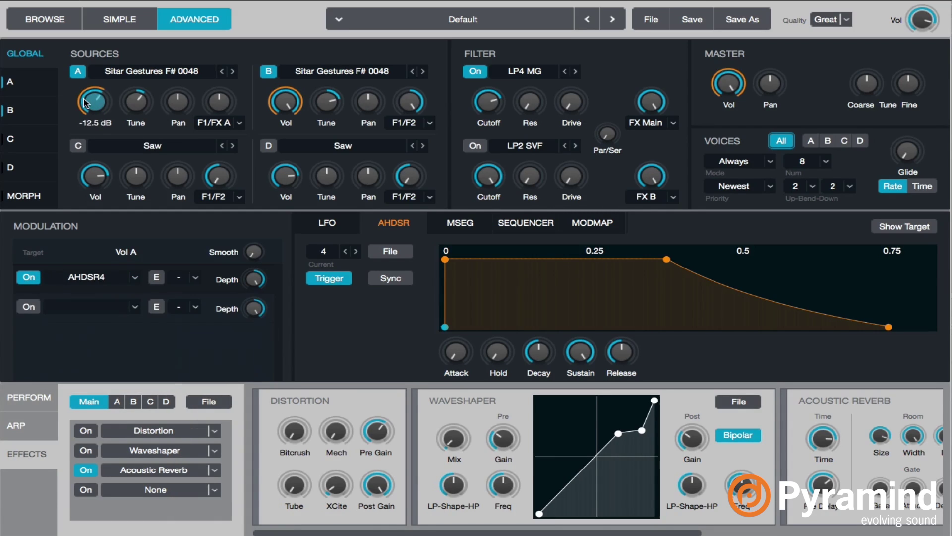
Step: Turn off the AHDSR4 modulation on the master volume and check the volume modulation of sources A and B
click(727, 85)
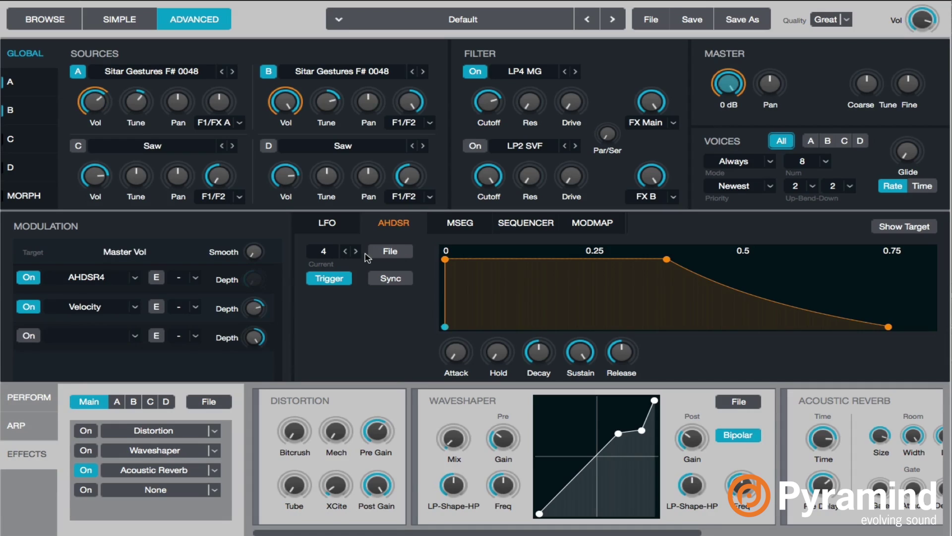
click(30, 279)
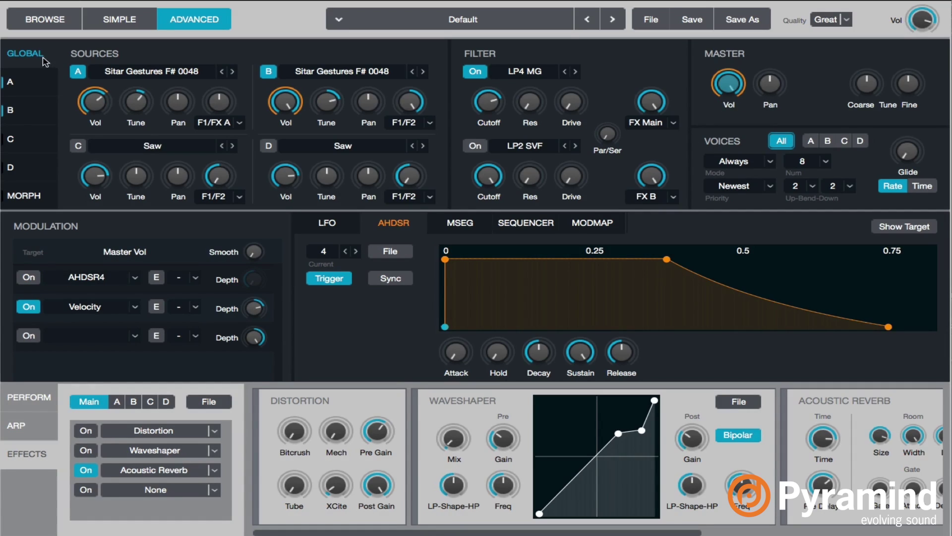
click(103, 90)
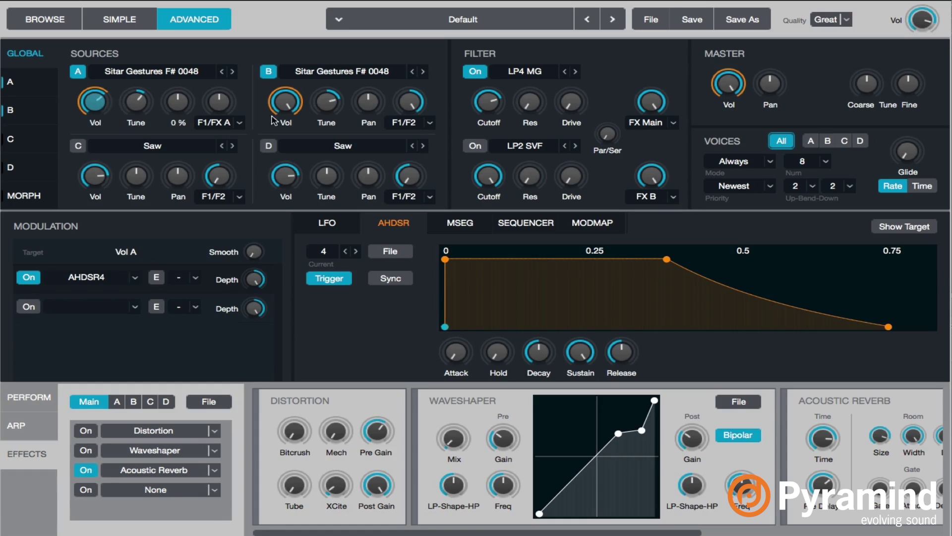
click(283, 104)
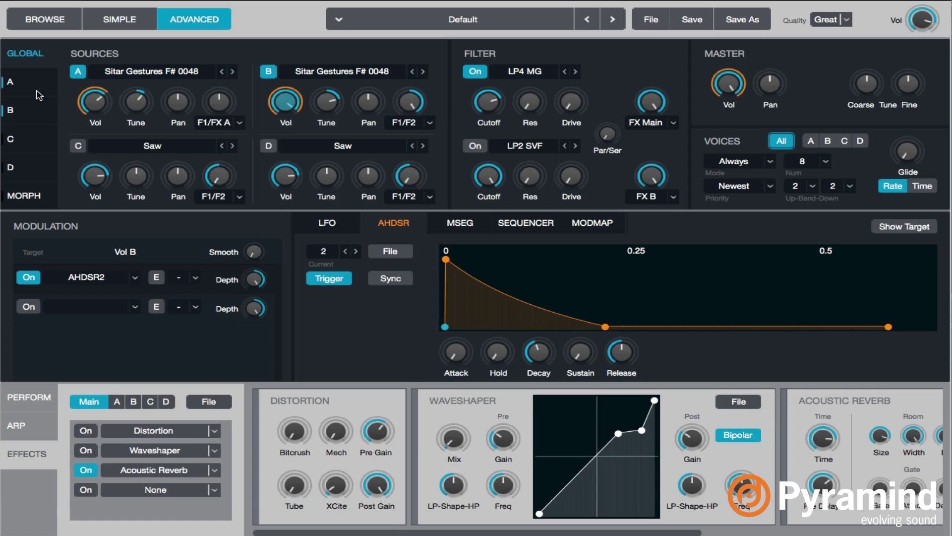
click(737, 81)
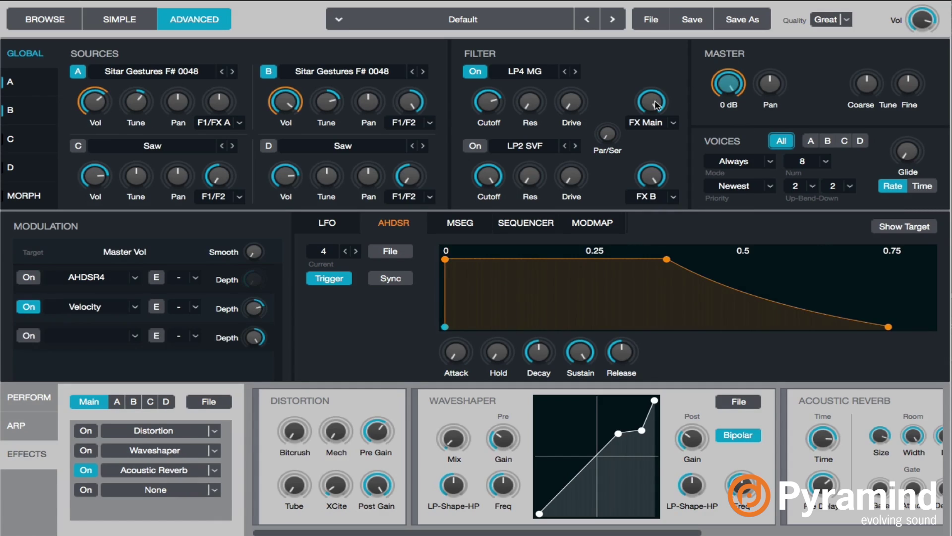
Step: Lower source B's volume to -15.9 dB in the global mix and view the settings of sources A and B
click(280, 105)
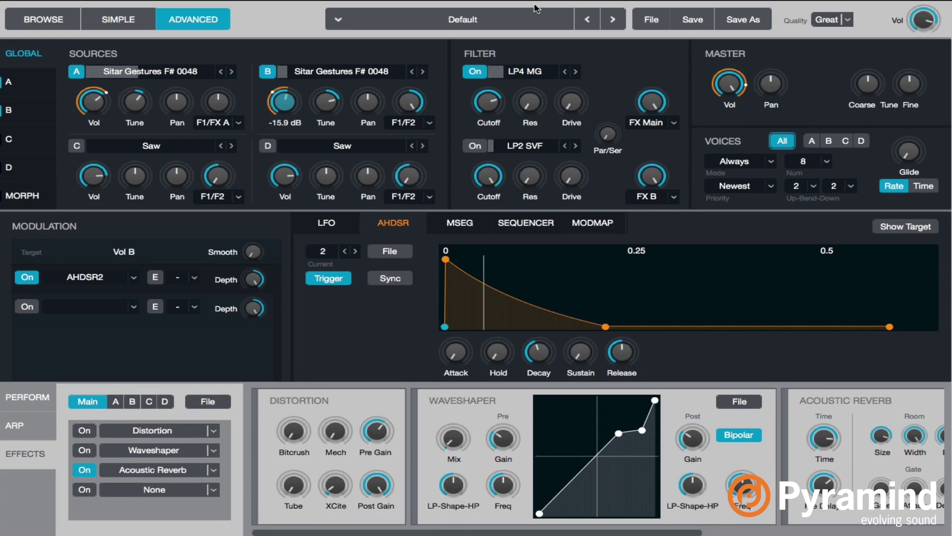
click(11, 83)
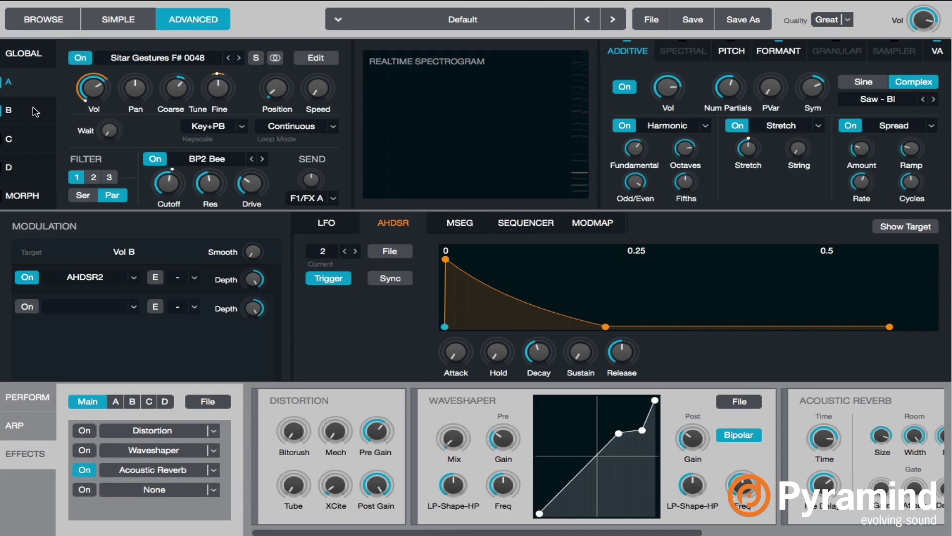
click(34, 111)
Step: Try the Good quality setting during playback and return the quality to Great
click(848, 20)
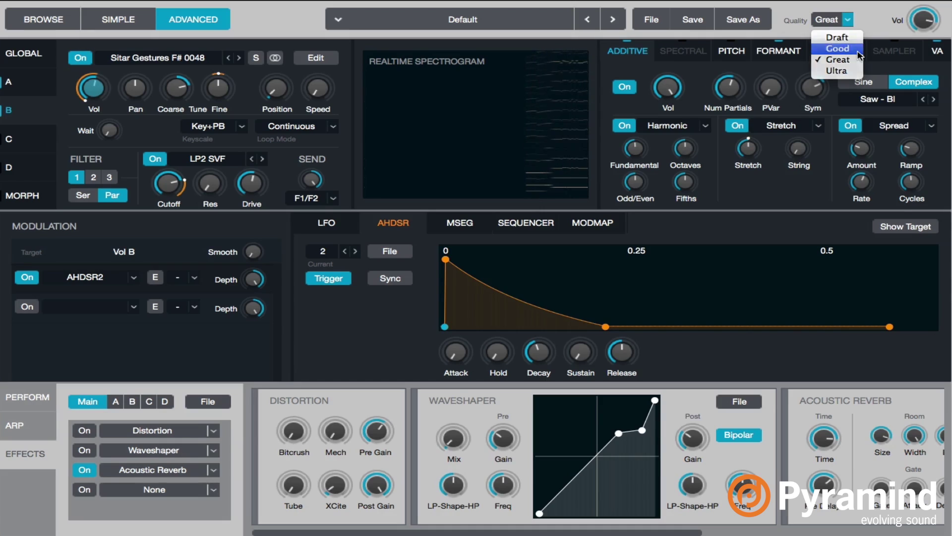
click(848, 48)
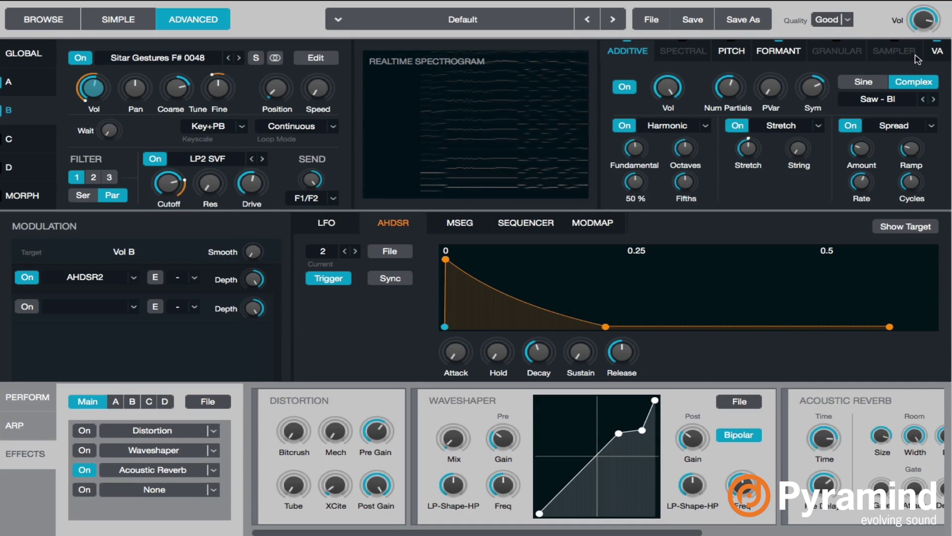
click(848, 21)
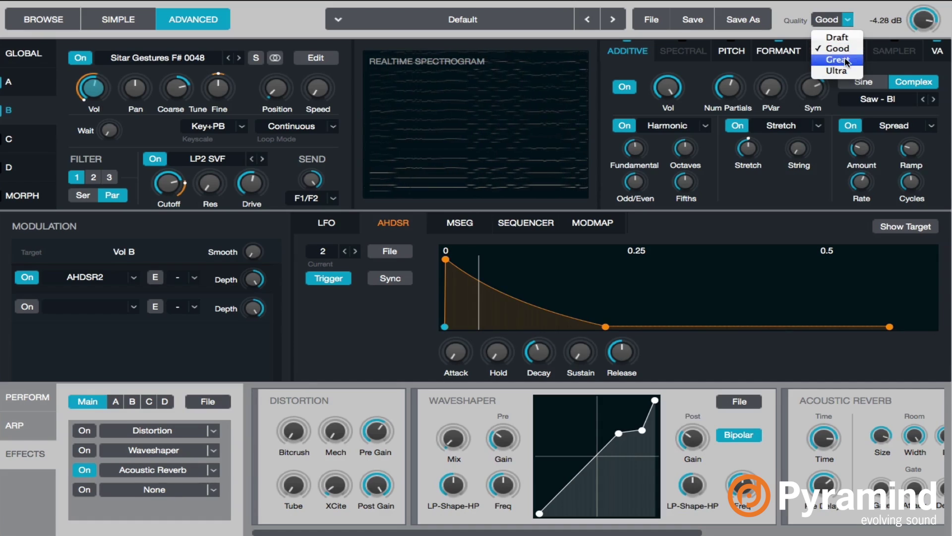
click(846, 58)
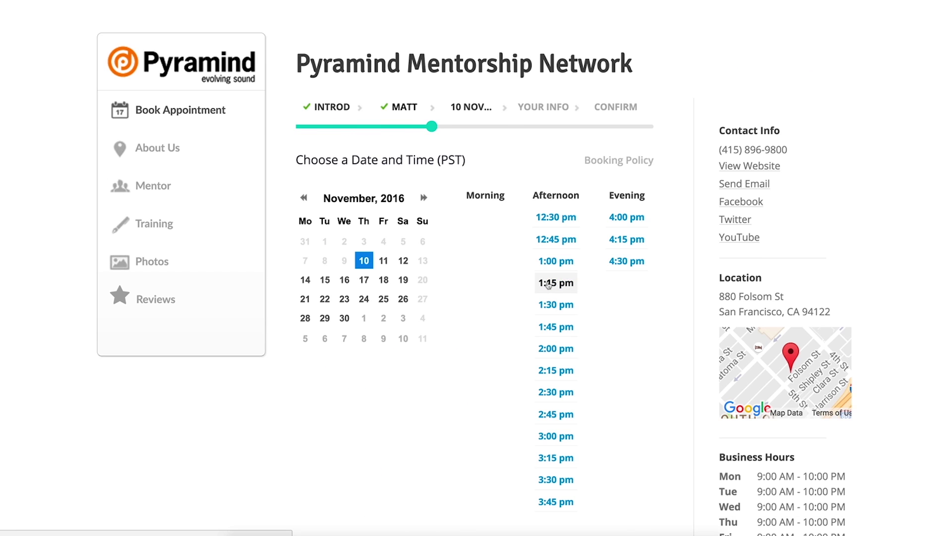
Step: Fill in the mobile number and enter Bass Music as the music genre in the Pyramind mentorship booking form
text(4567)
scroll(465, 416, down, 1)
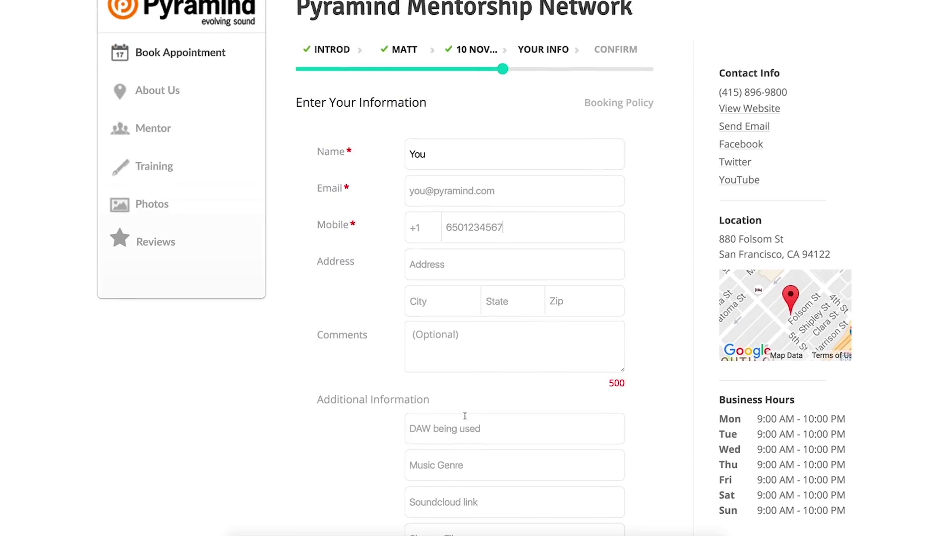
click(485, 470)
text(Bass Music)
scroll(486, 469, down, 3)
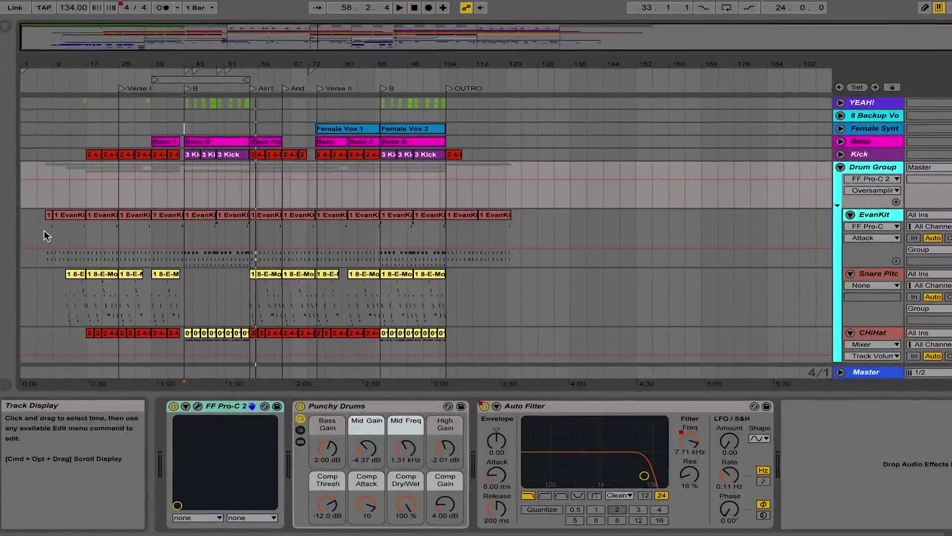
click(43, 230)
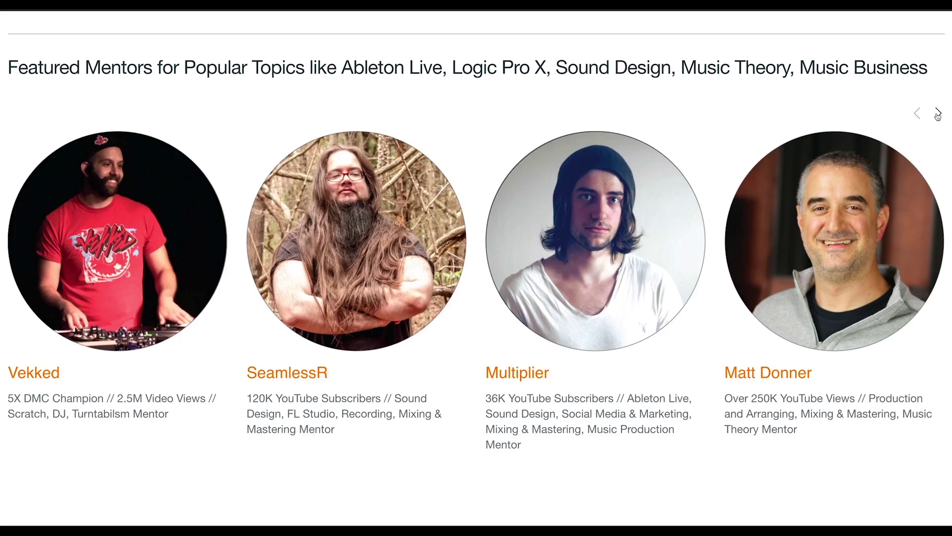
Step: Browse the featured mentors through to the end of the list
click(937, 114)
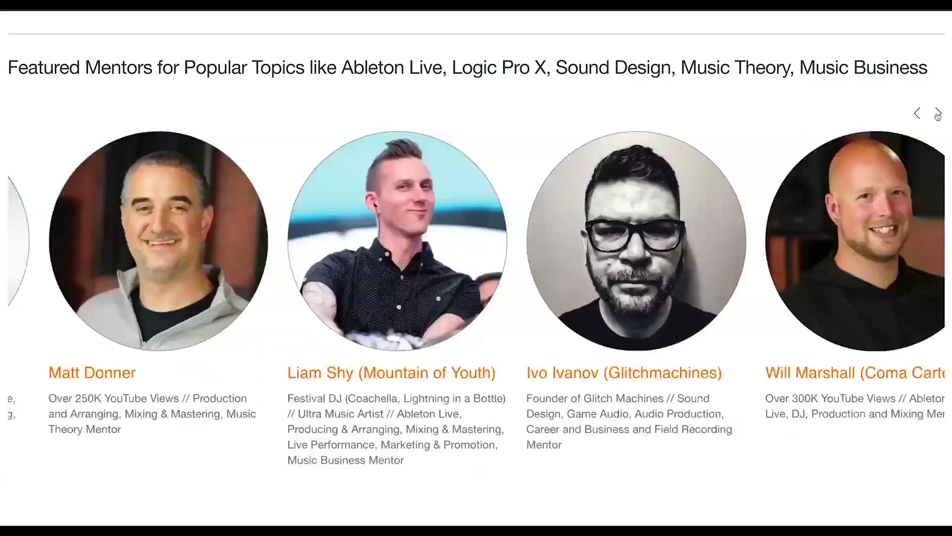
click(938, 114)
click(937, 114)
click(938, 114)
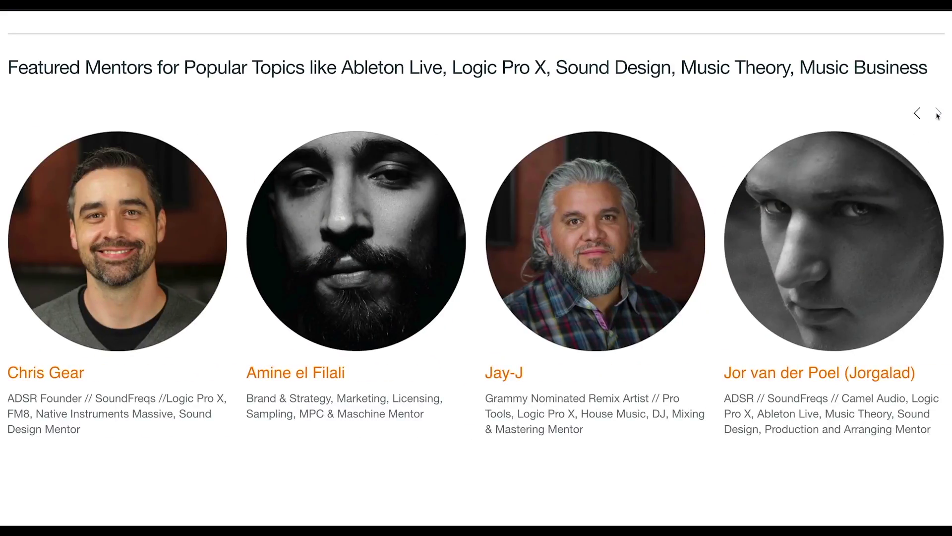